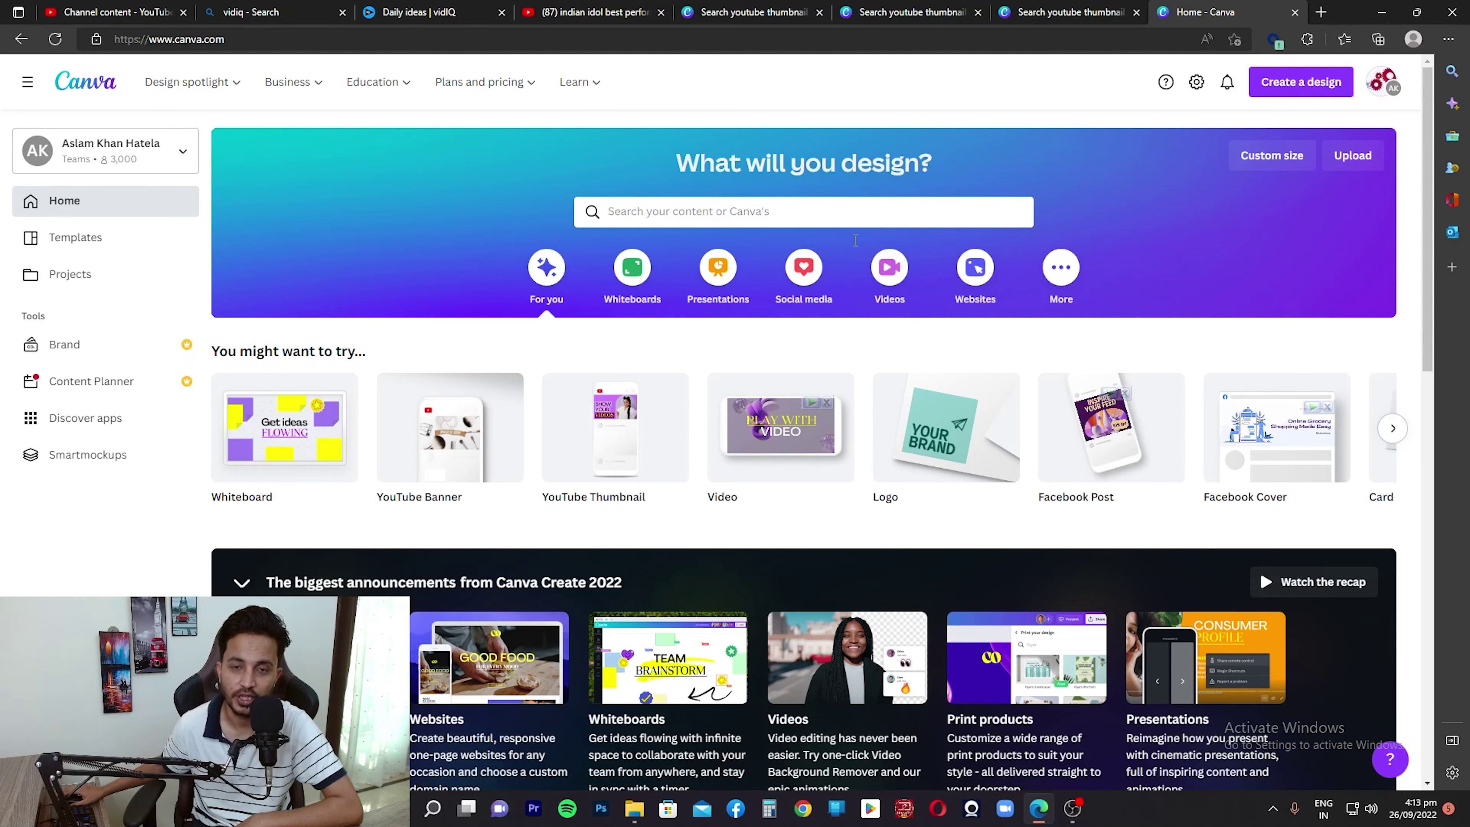
# Browse the YouTube thumbnail templates to find a suitable design.
pyautogui.moveTo(604, 458)
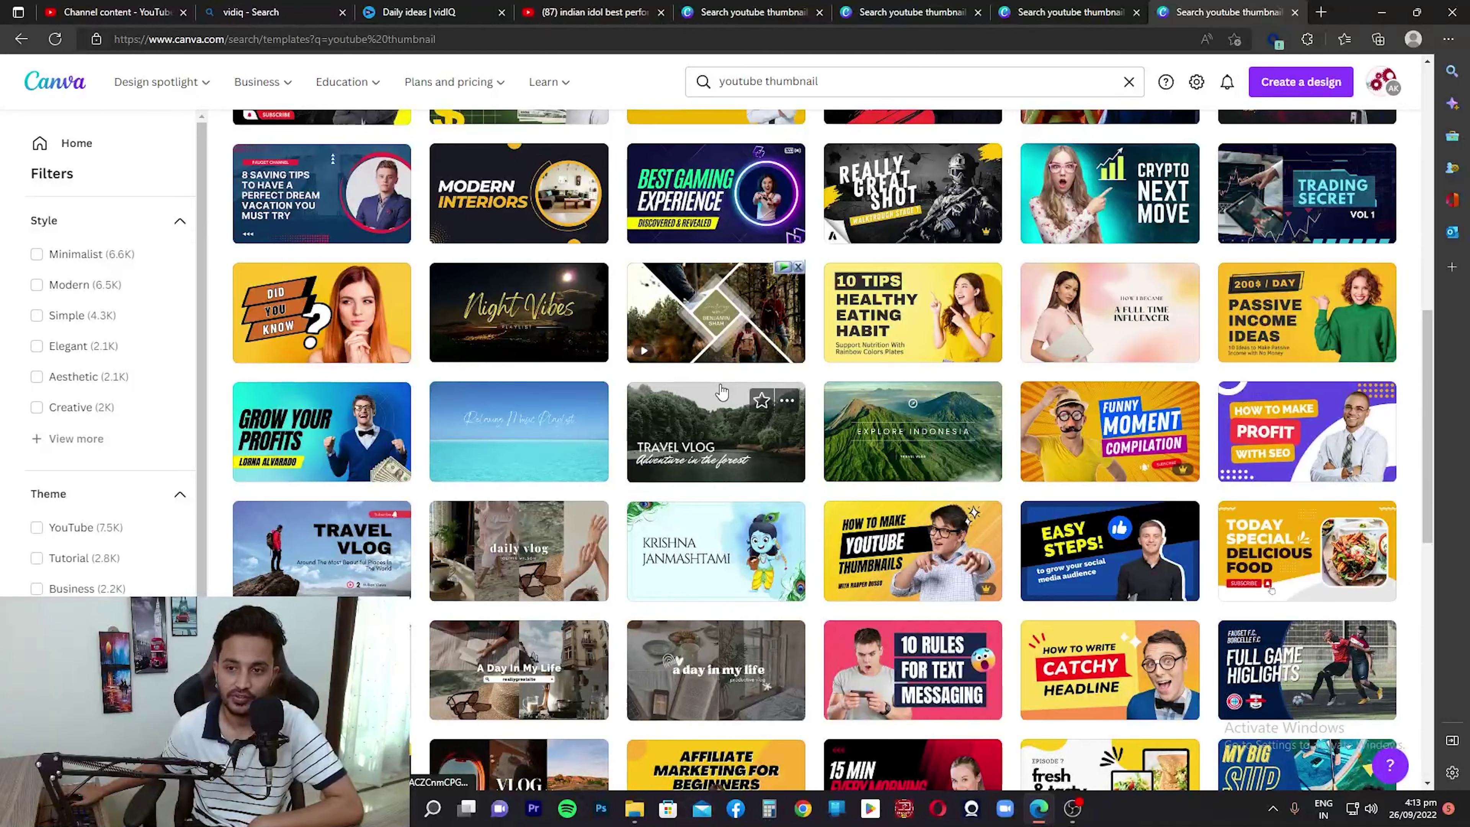
pyautogui.scroll(-20, 721, 392)
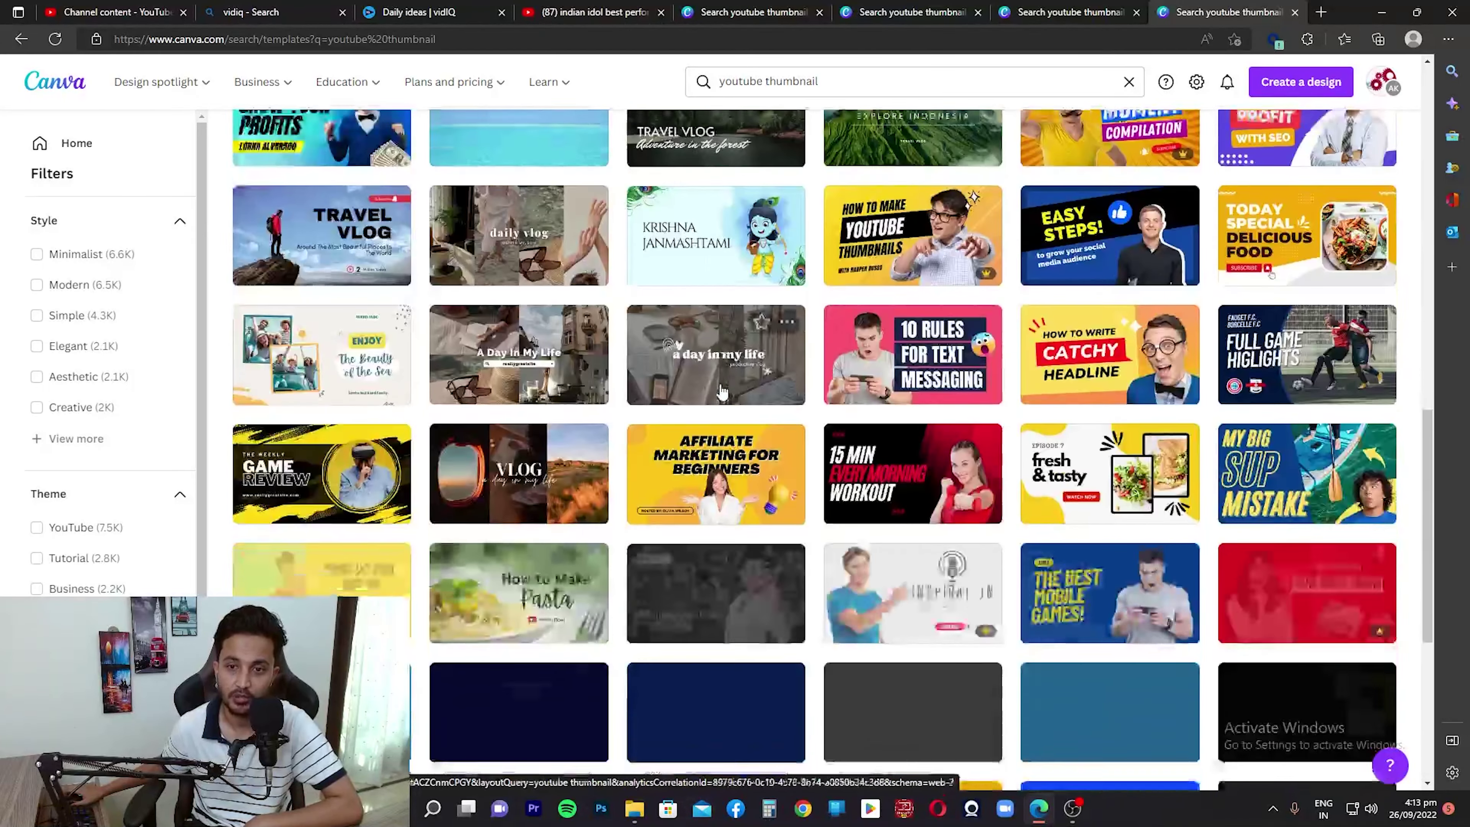
pyautogui.scroll(-5, 721, 392)
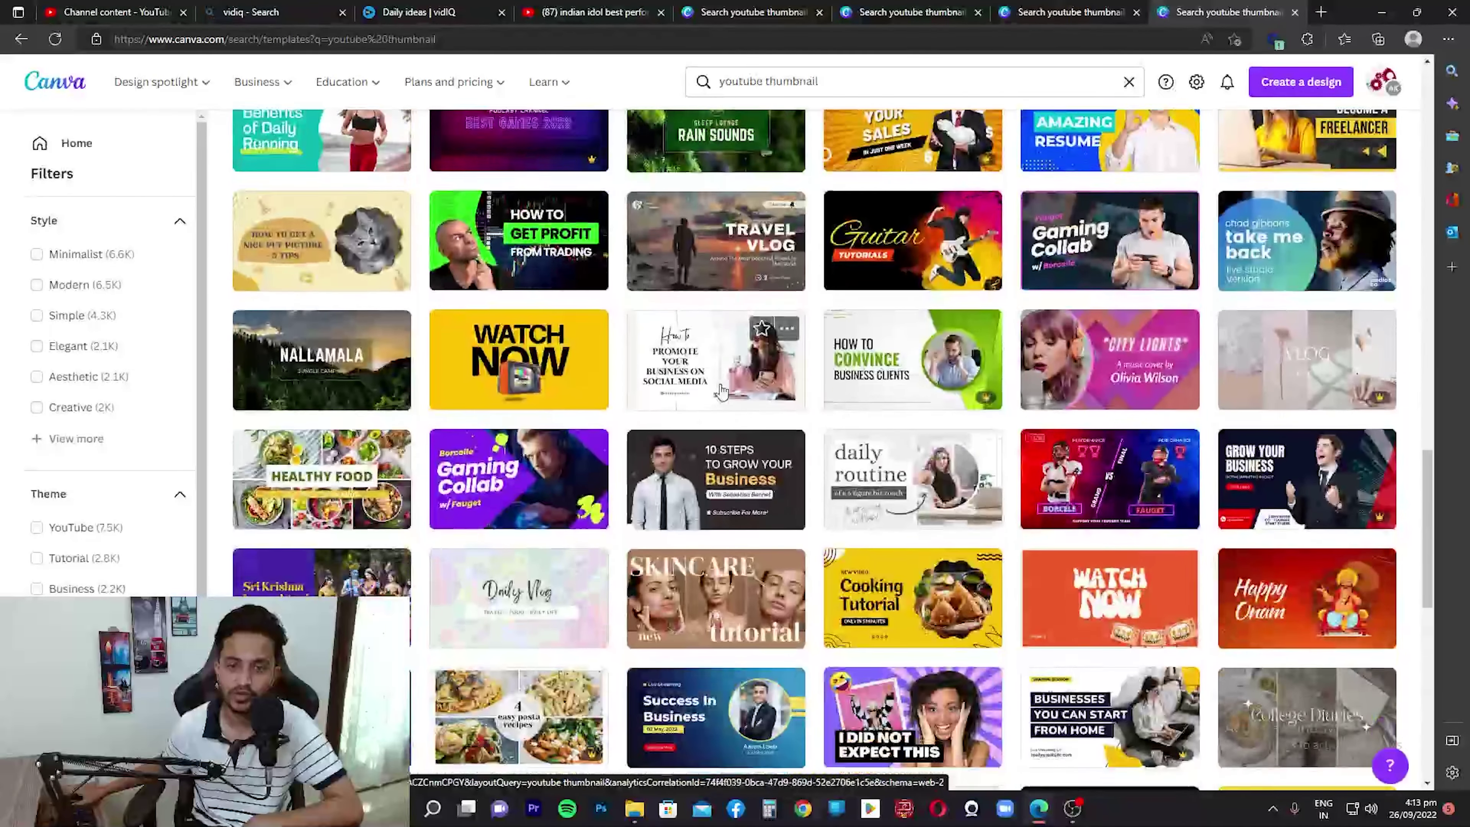
pyautogui.scroll(20, 722, 392)
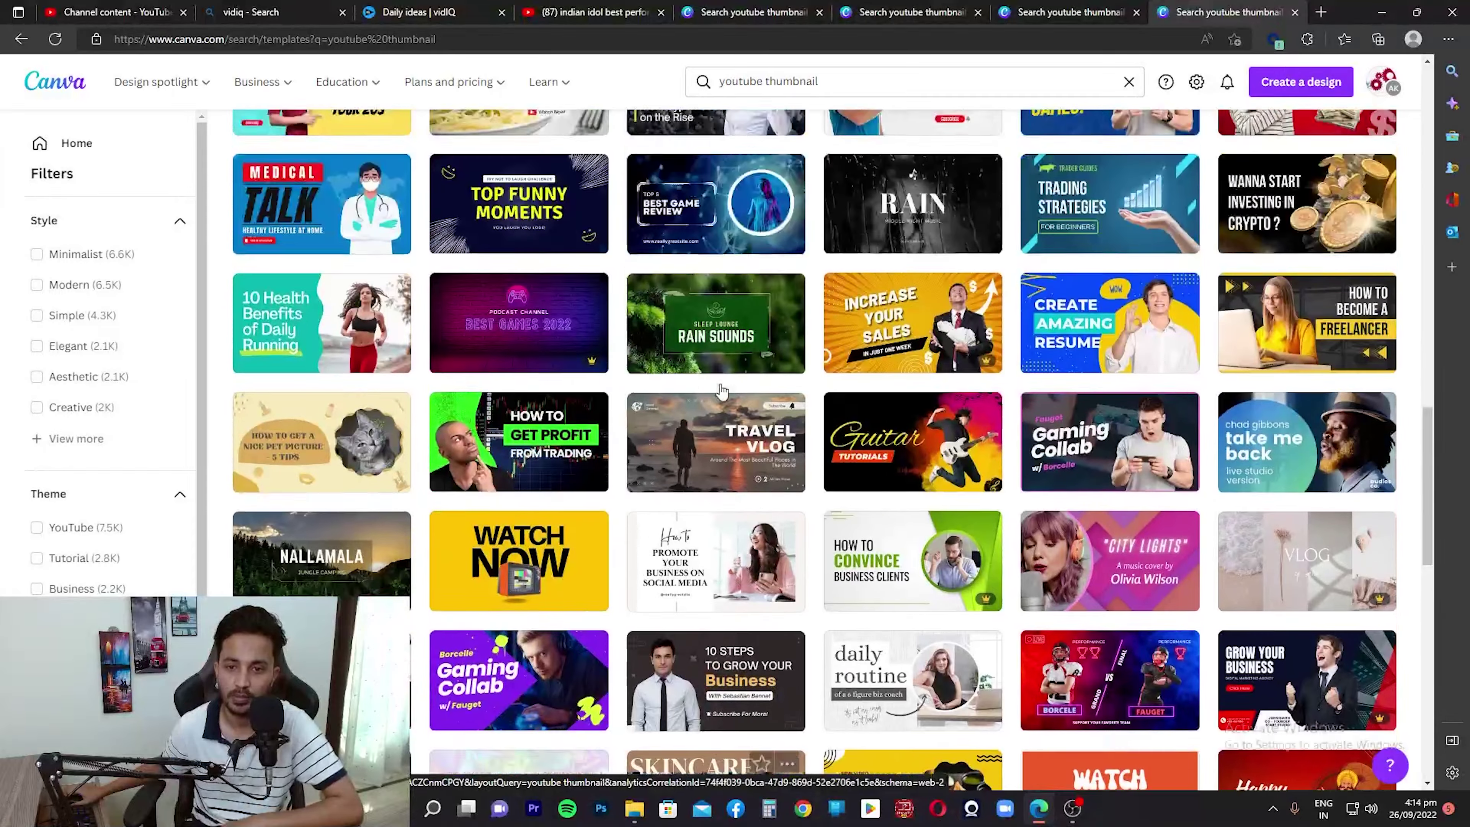
pyautogui.scroll(4, 722, 392)
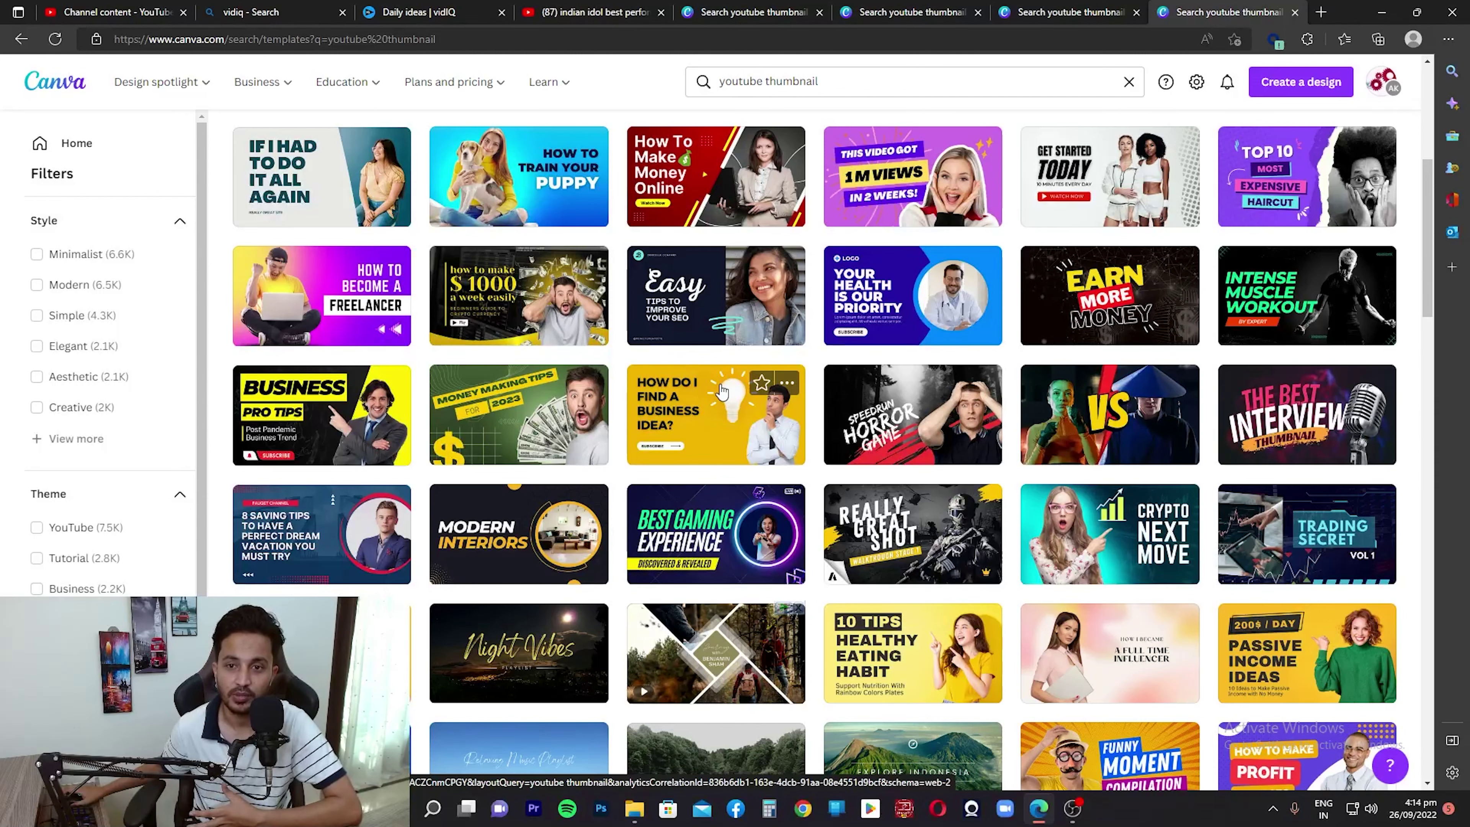
pyautogui.scroll(-10, 722, 392)
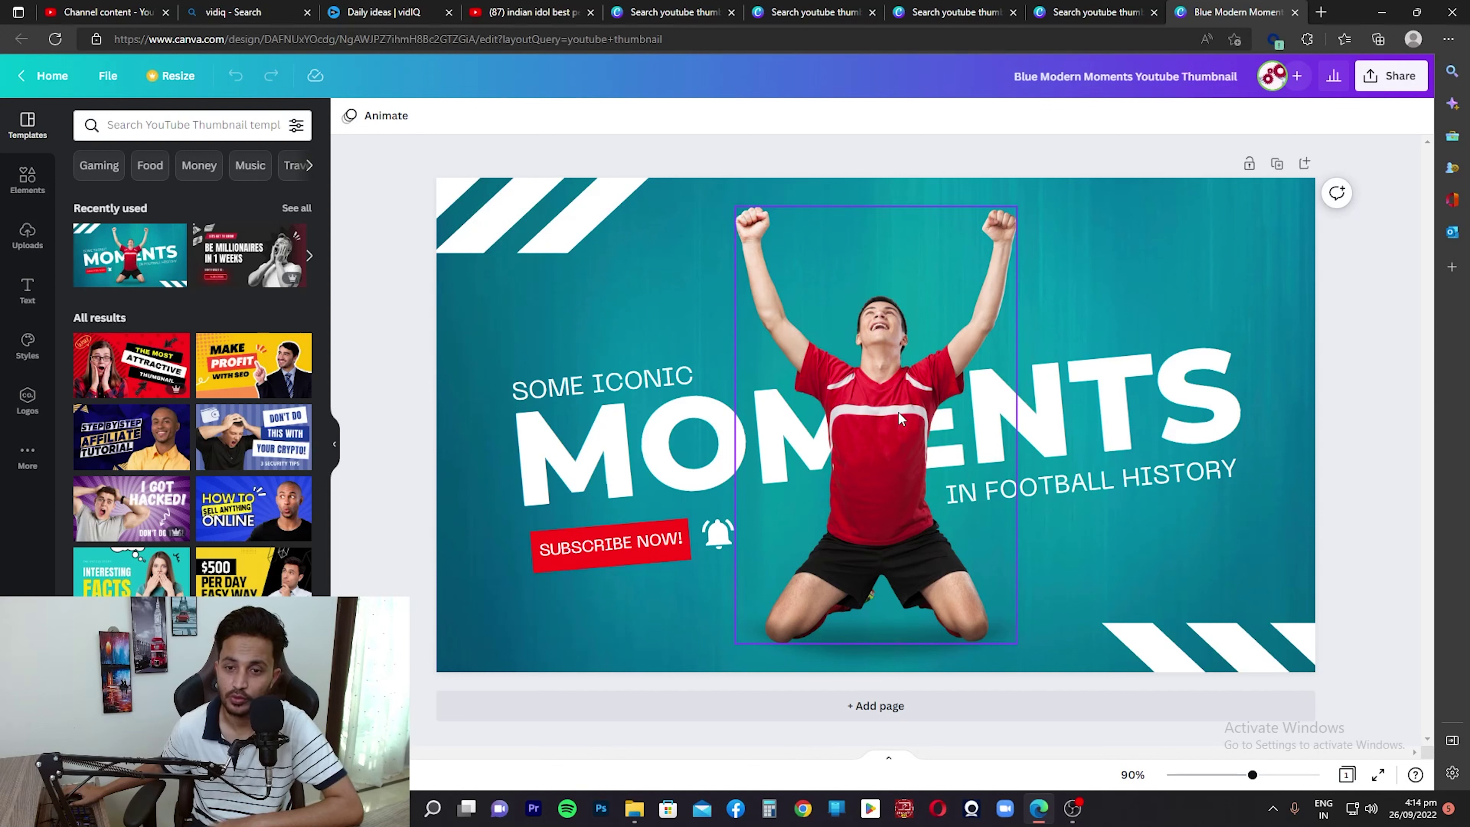
# Shift the footballer image slightly right and replace the "SOME ICONIC" text with "I CREATE BETTER".
pyautogui.moveTo(898, 411); pyautogui.dragTo(918, 412)
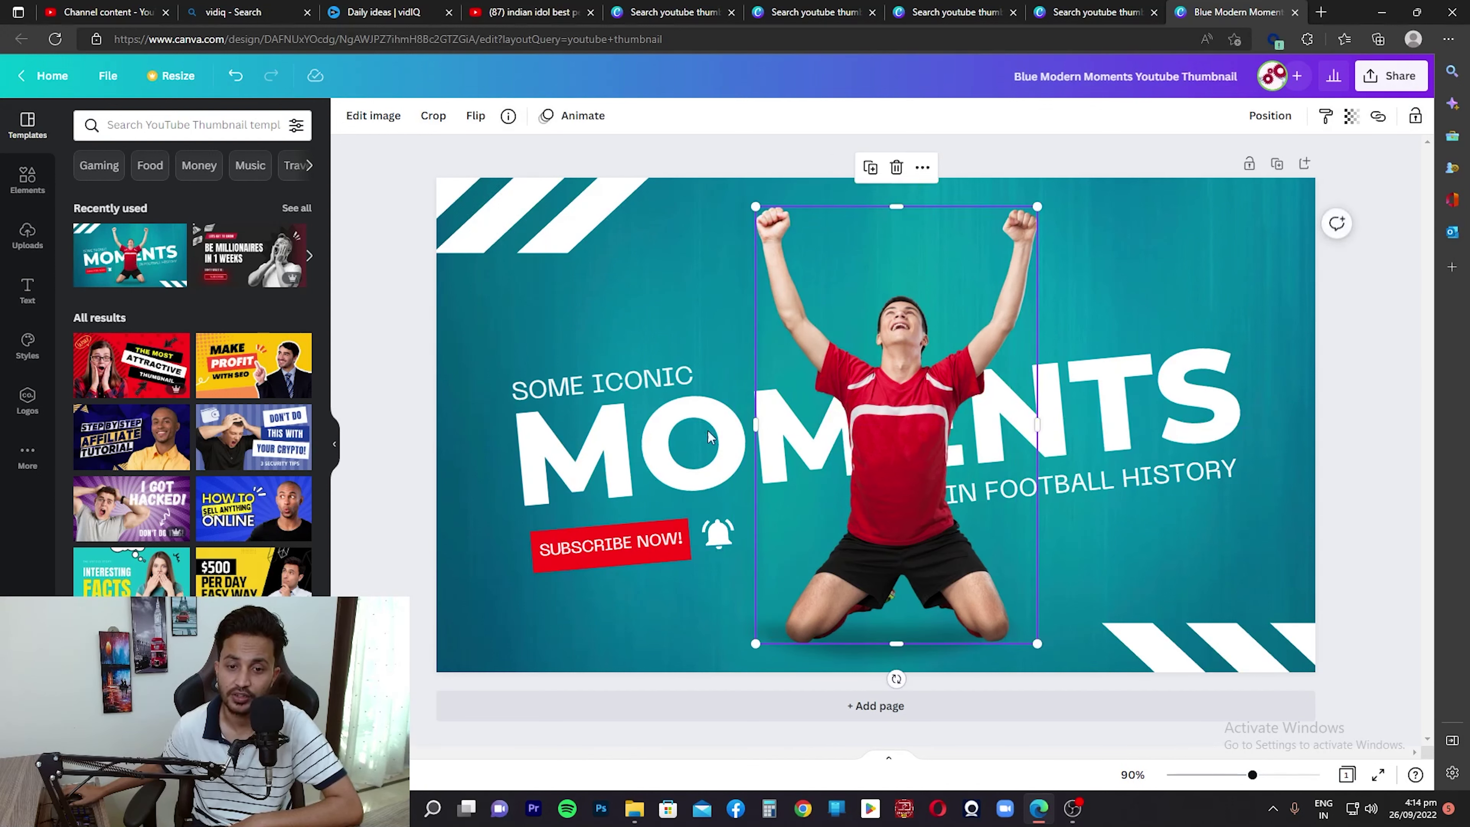
pyautogui.click(604, 384)
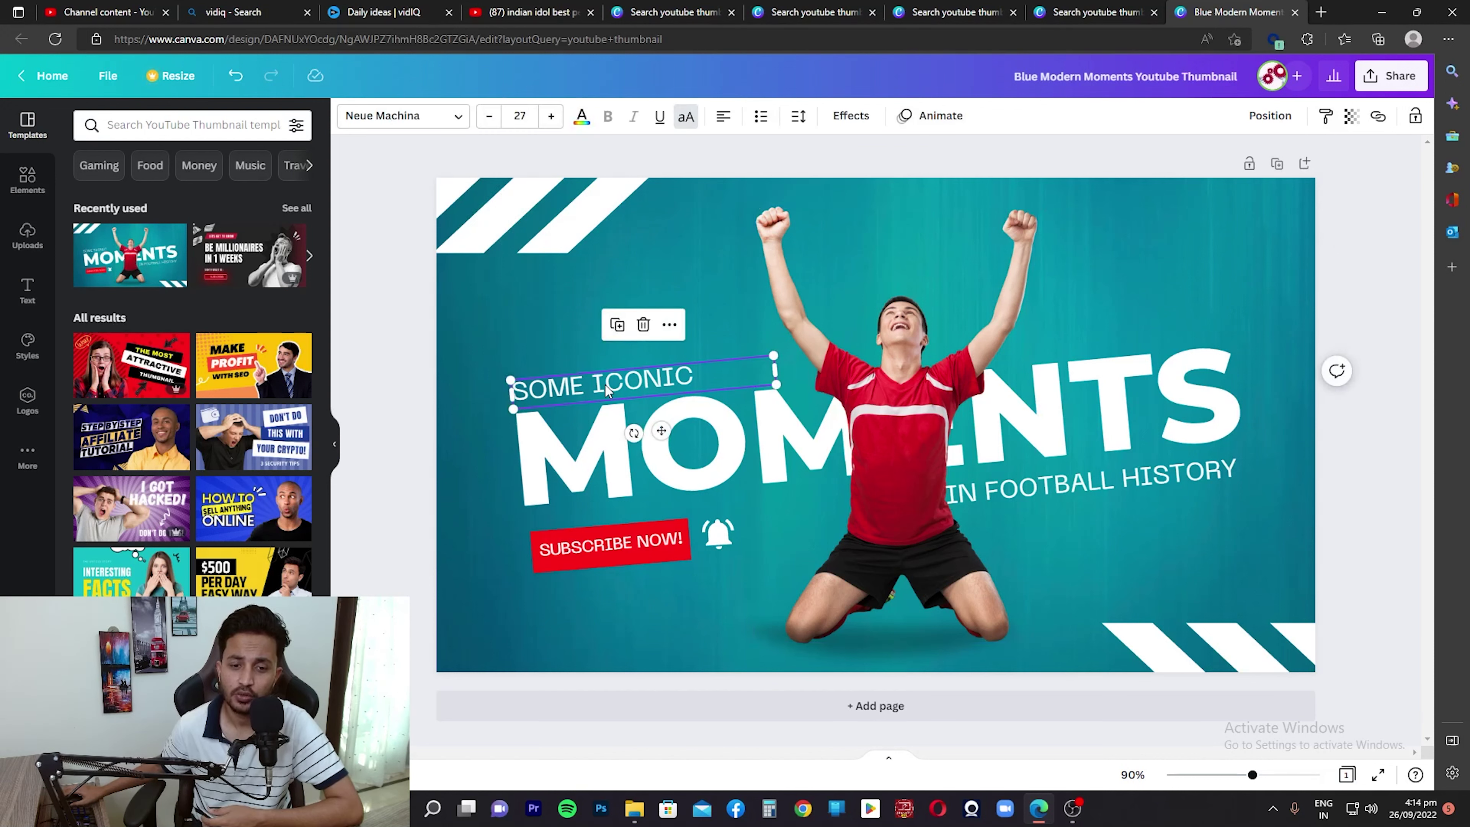
pyautogui.click(604, 384)
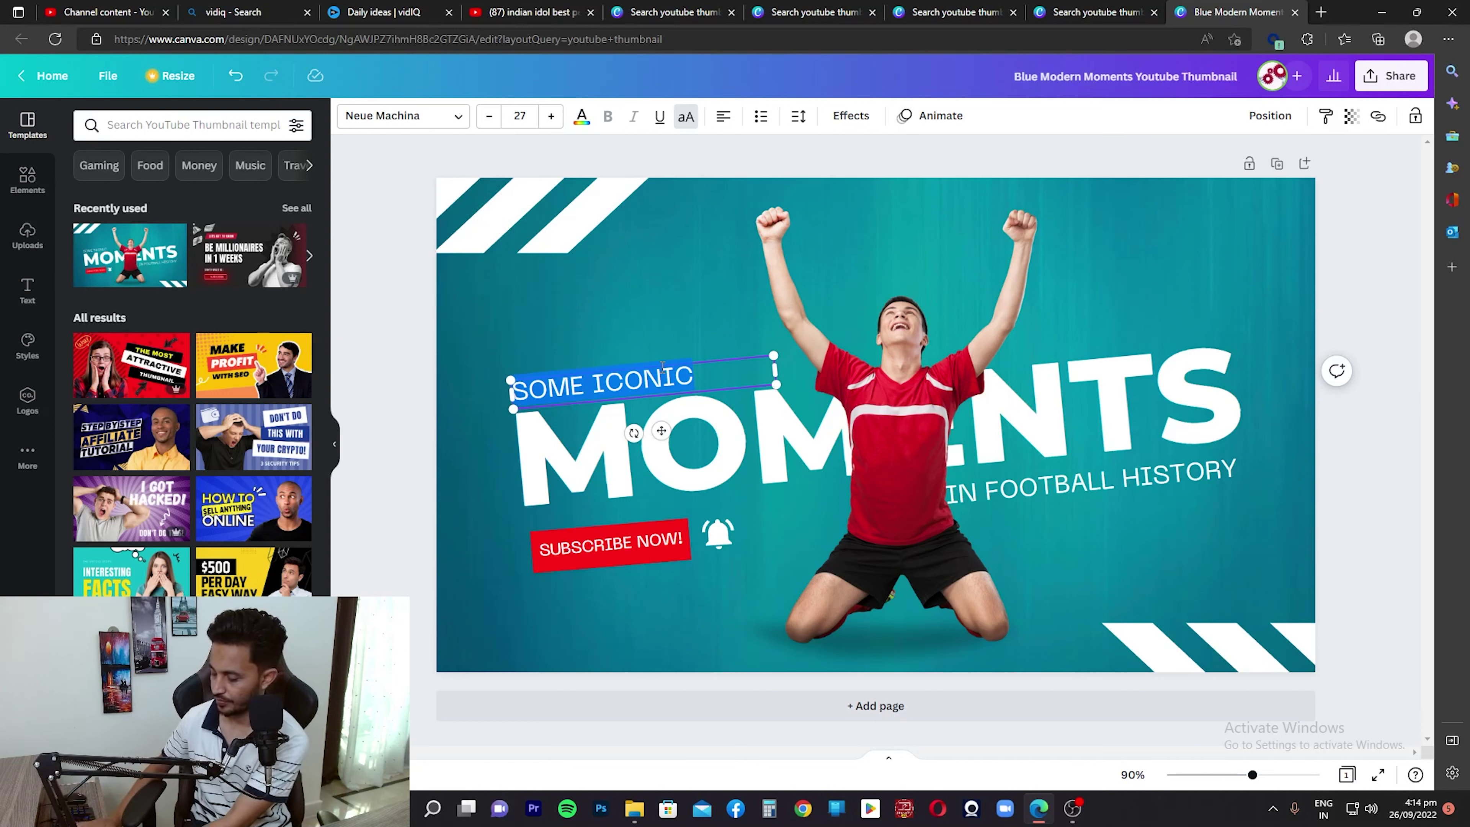
pyautogui.write('I CREATE')
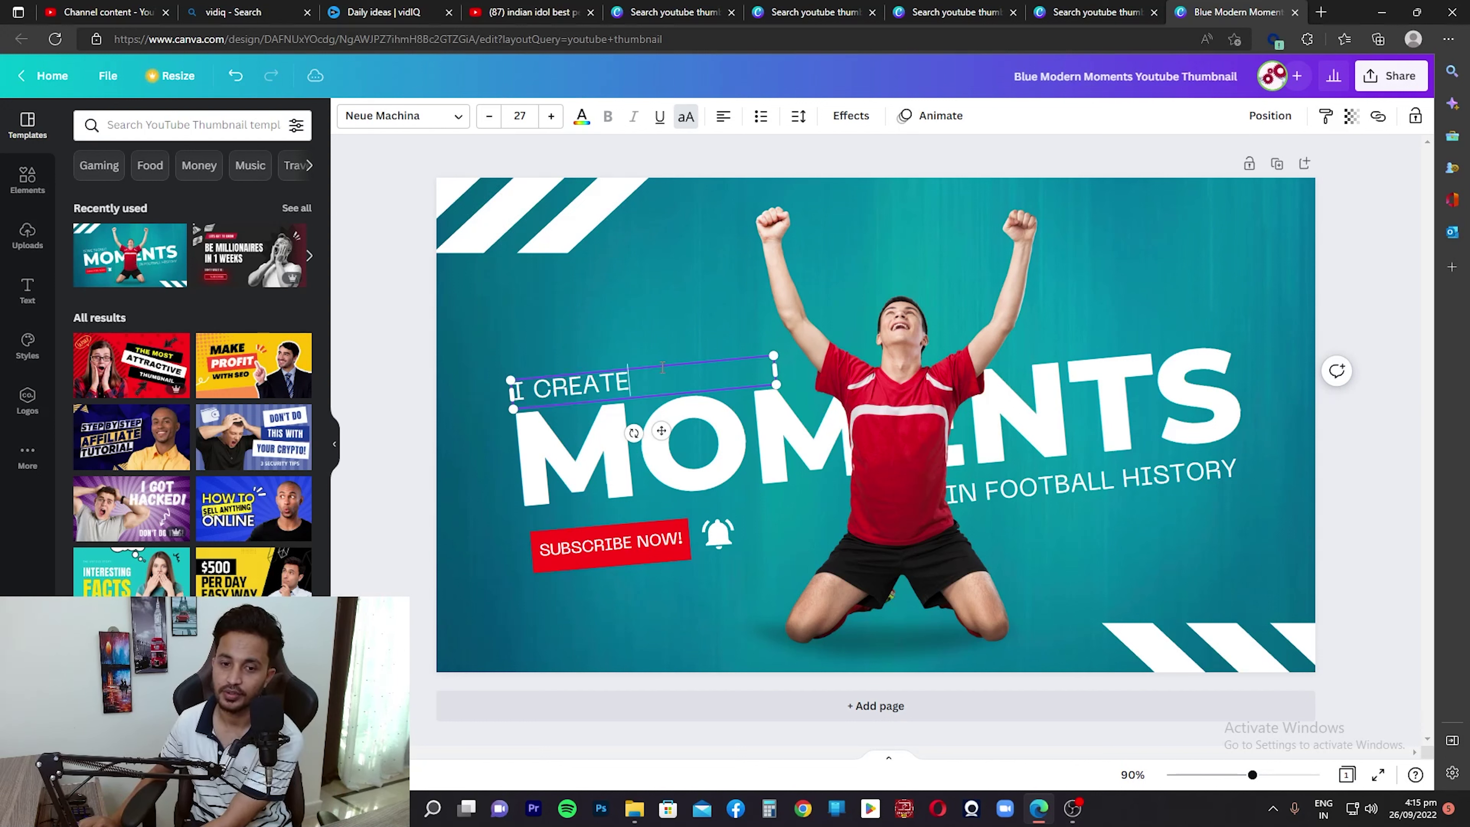
pyautogui.write(' BETTER')
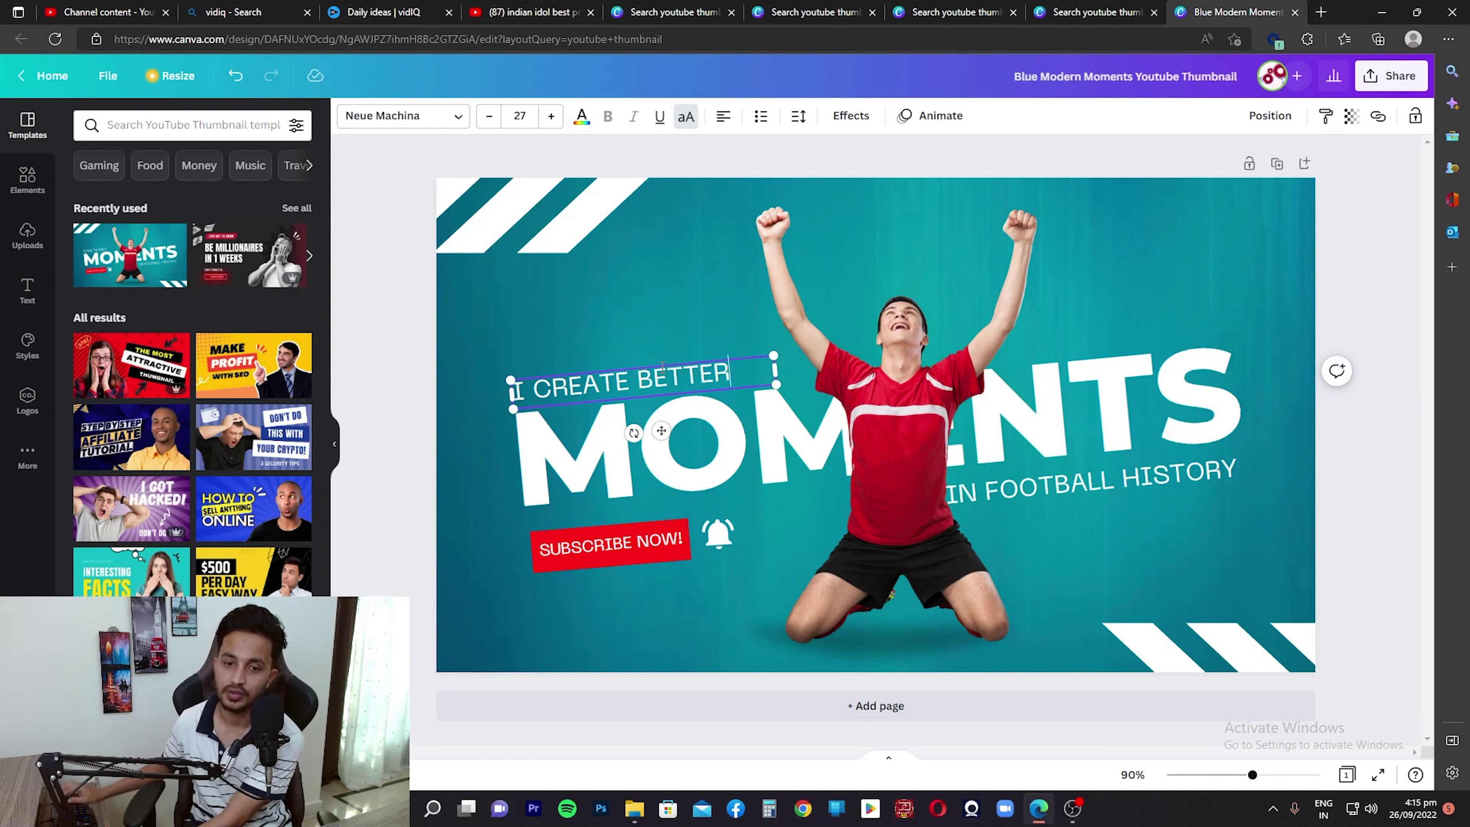
# Replace the large "MOMENTS" headline with "THUMBNAILS".
pyautogui.click(716, 453)
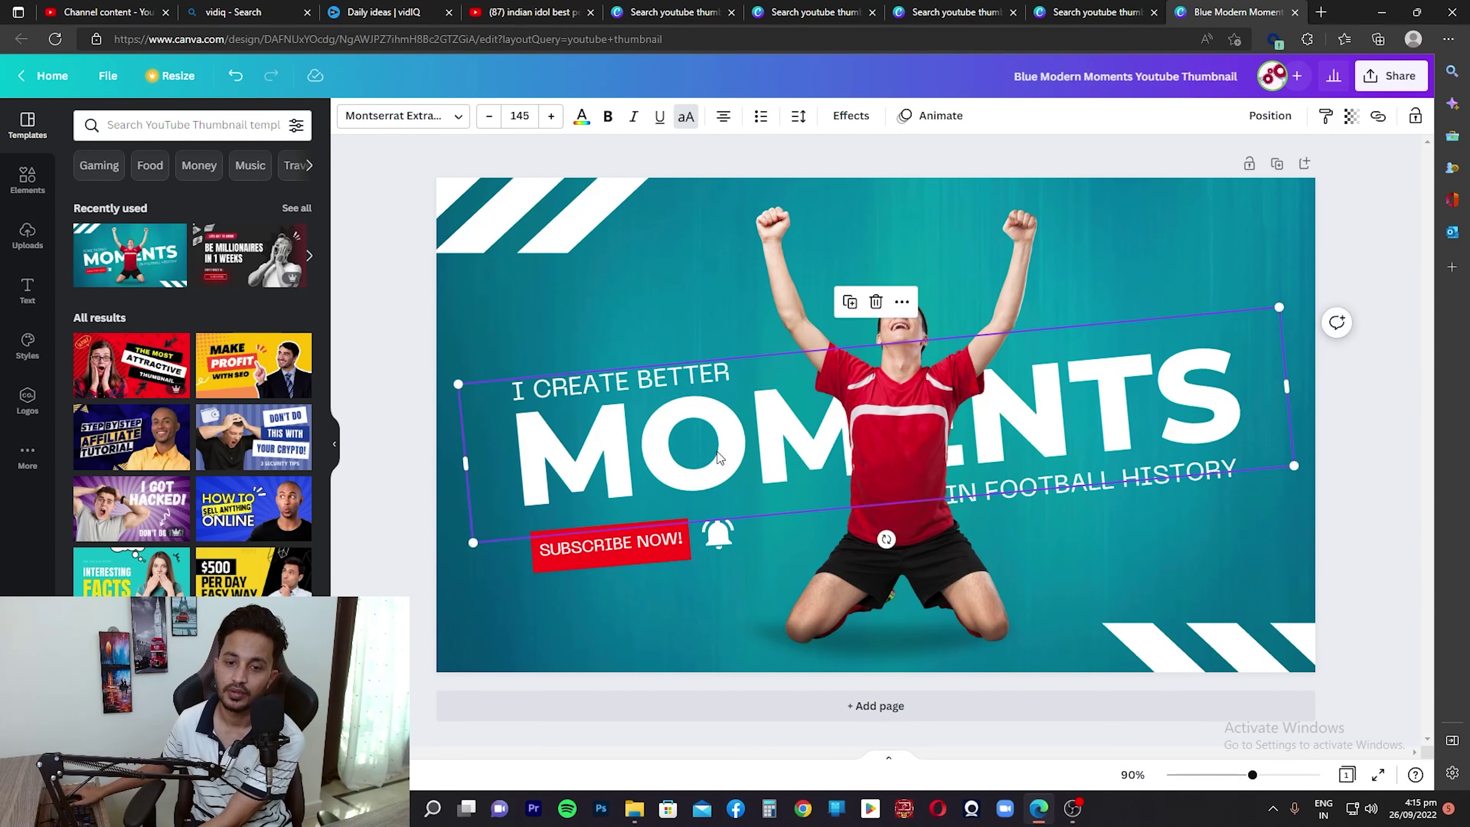
pyautogui.doubleClick(717, 451)
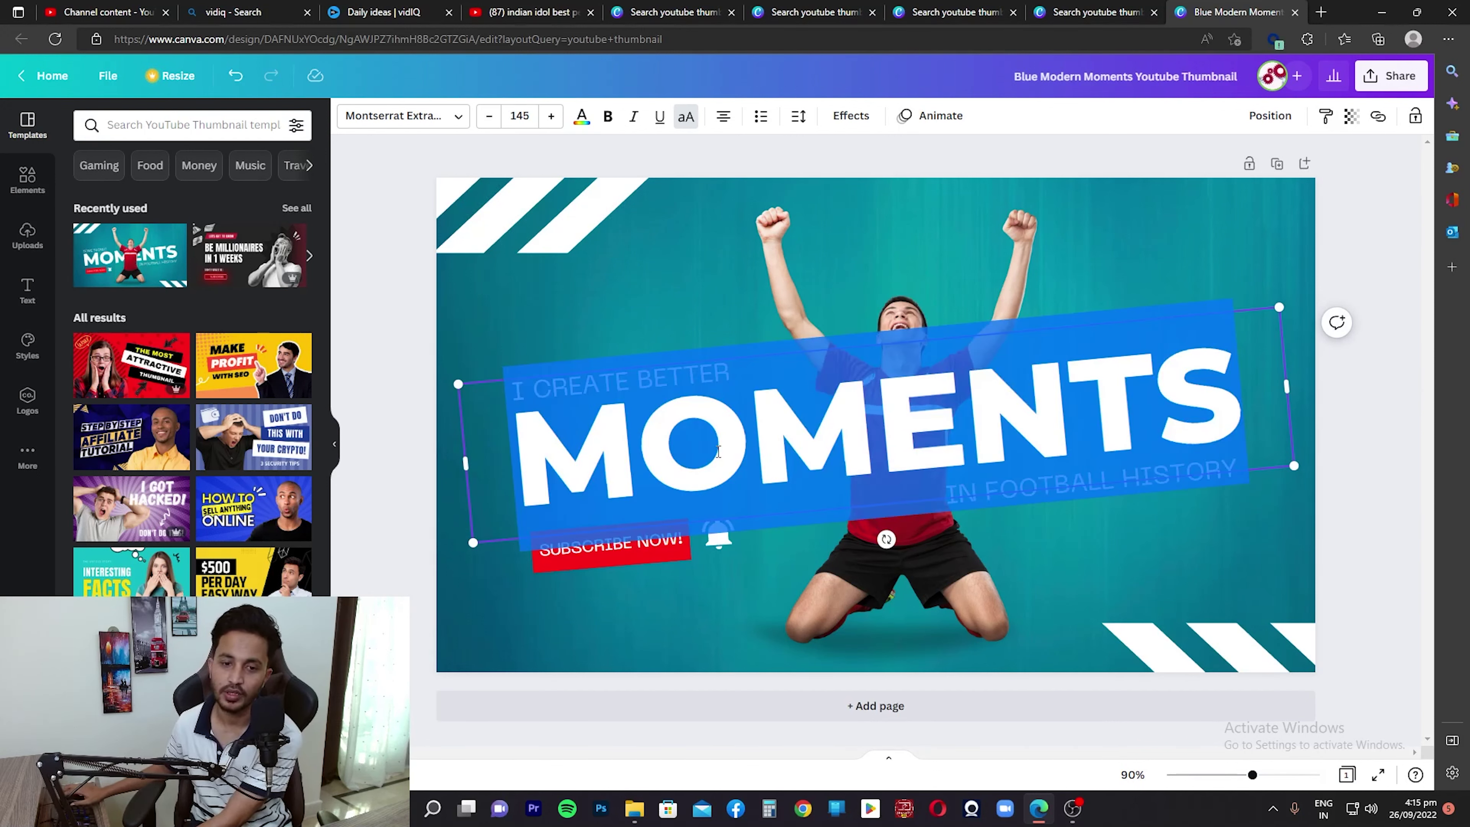
pyautogui.click(420, 457)
pyautogui.click(596, 424)
pyautogui.doubleClick(597, 424)
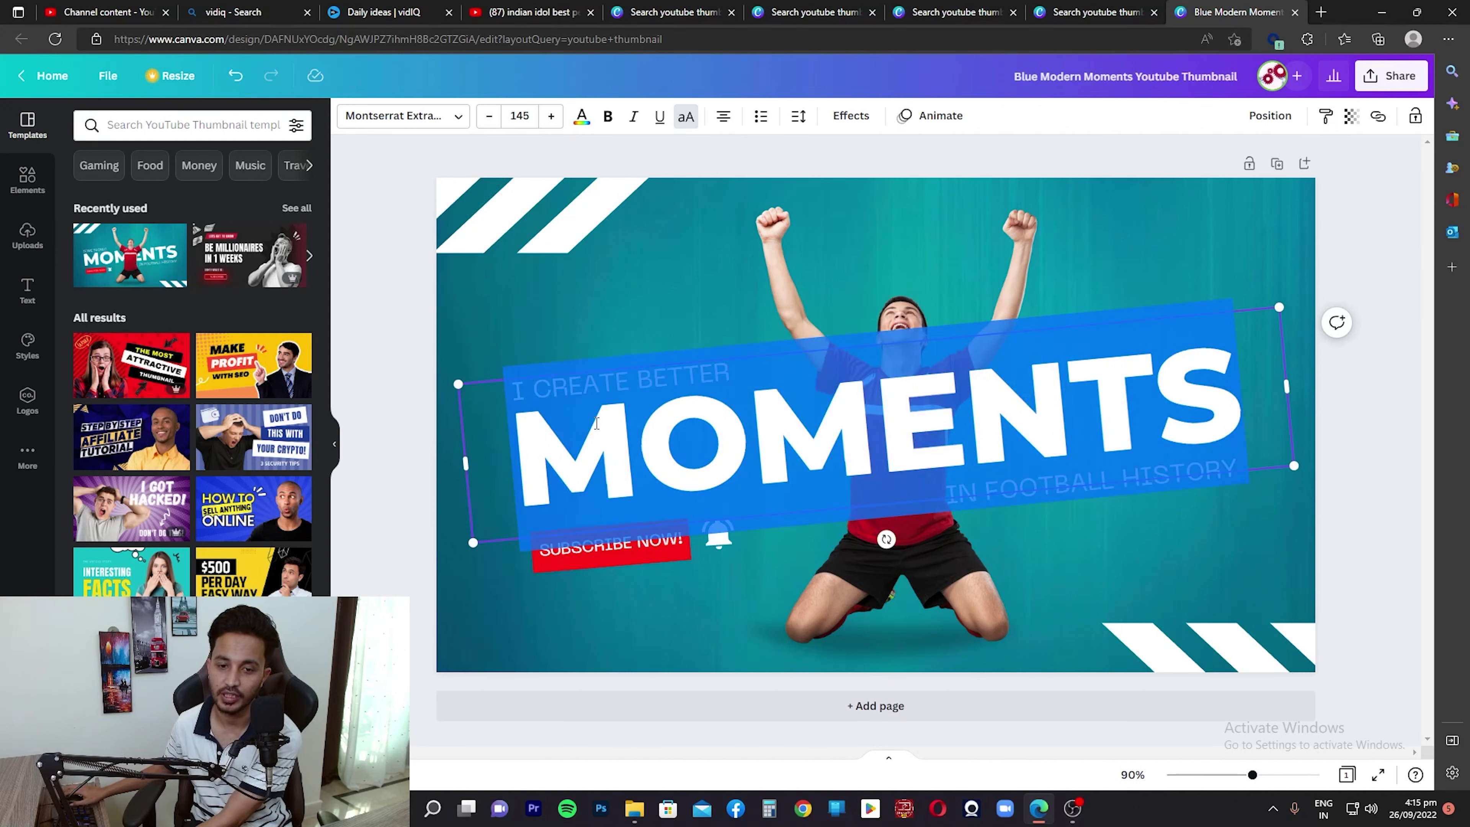
pyautogui.write('THU')
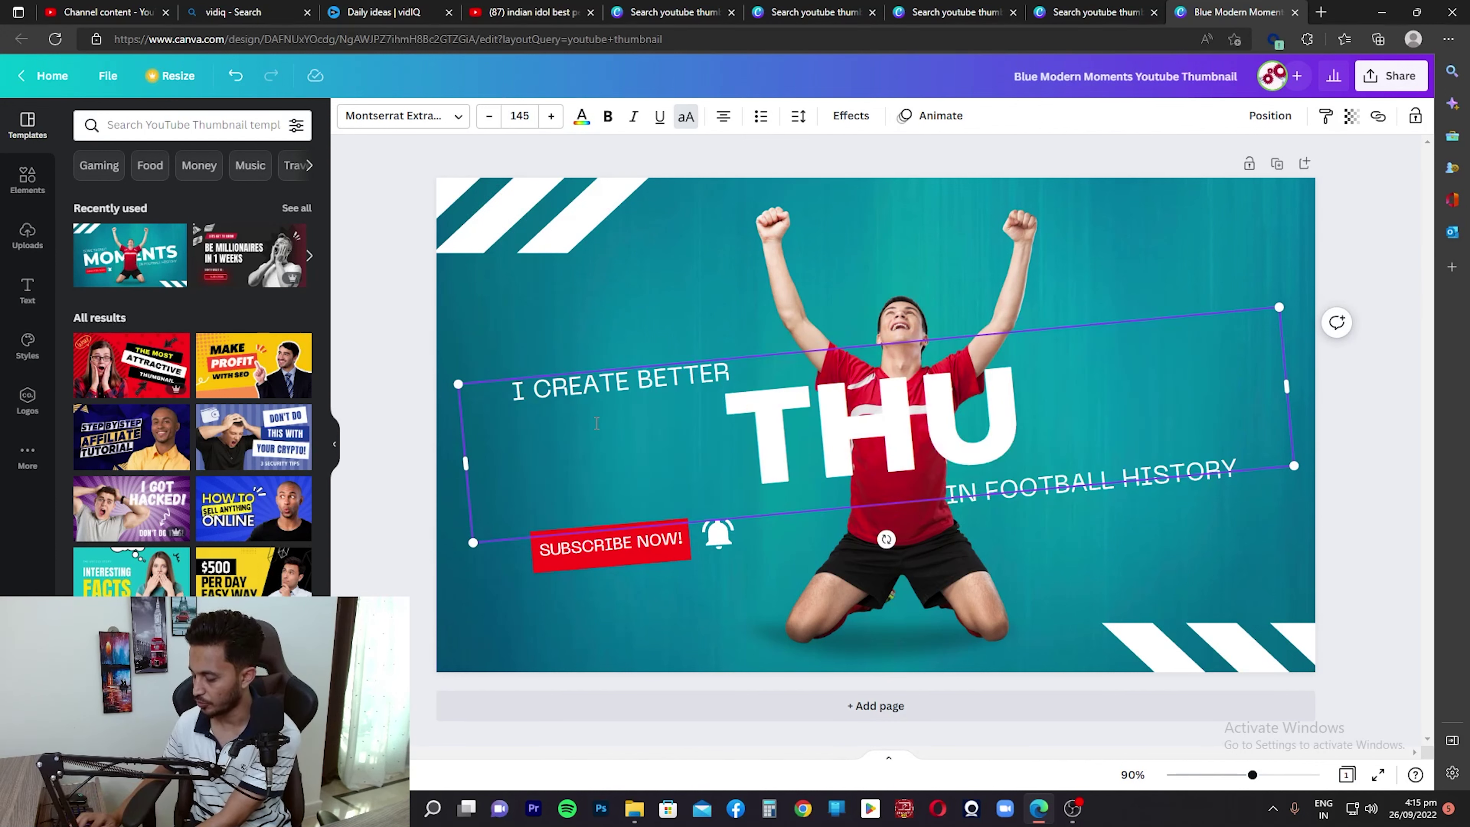
pyautogui.write('MBNAILS')
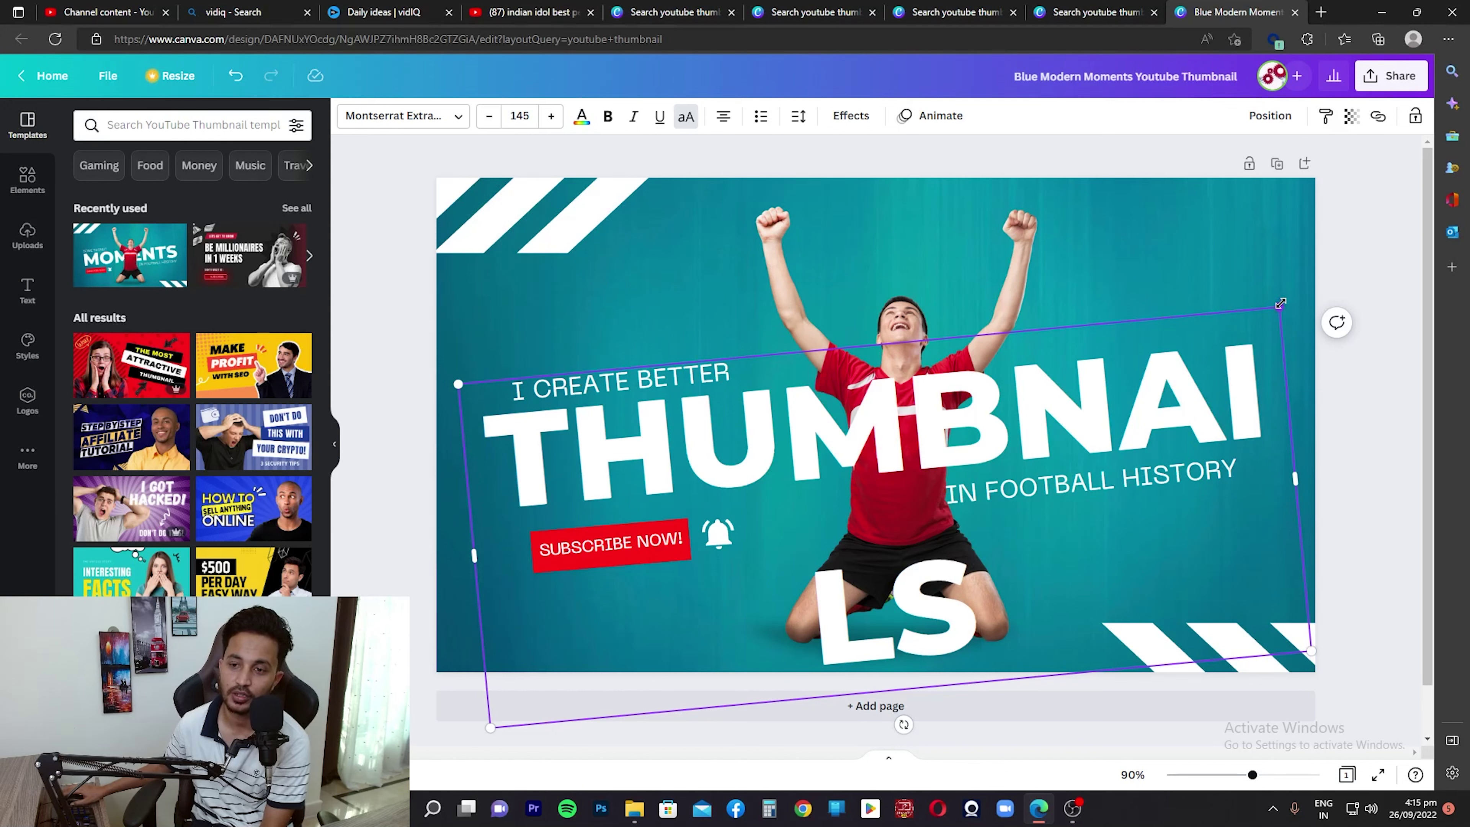
# Shrink the "THUMBNAILS" headline to font size 101 and widen its text box so the word fits on one line.
pyautogui.moveTo(1280, 304); pyautogui.dragTo(1037, 435)
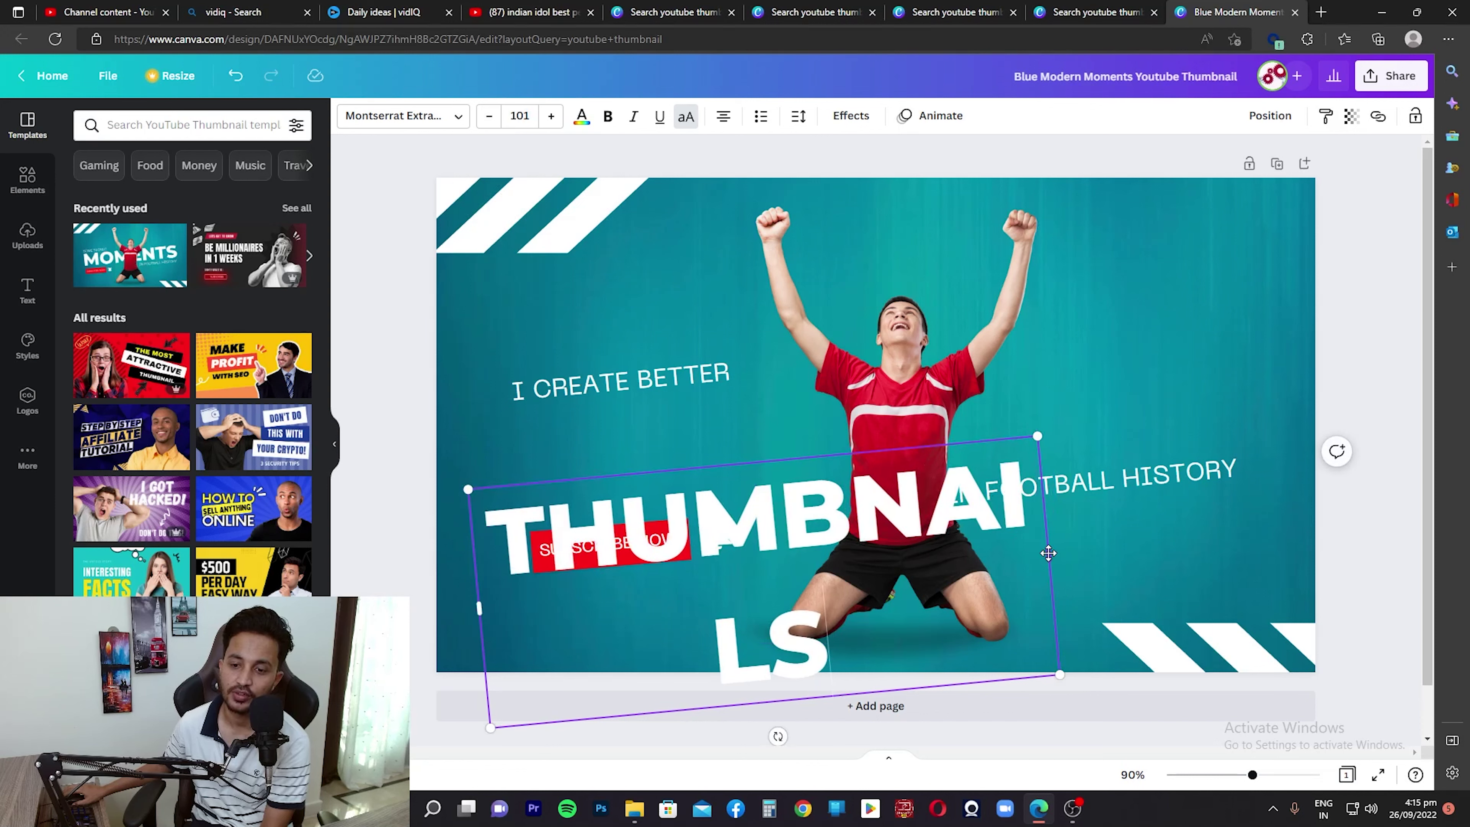
pyautogui.moveTo(1049, 555); pyautogui.dragTo(1162, 474)
pyautogui.press('Escape')
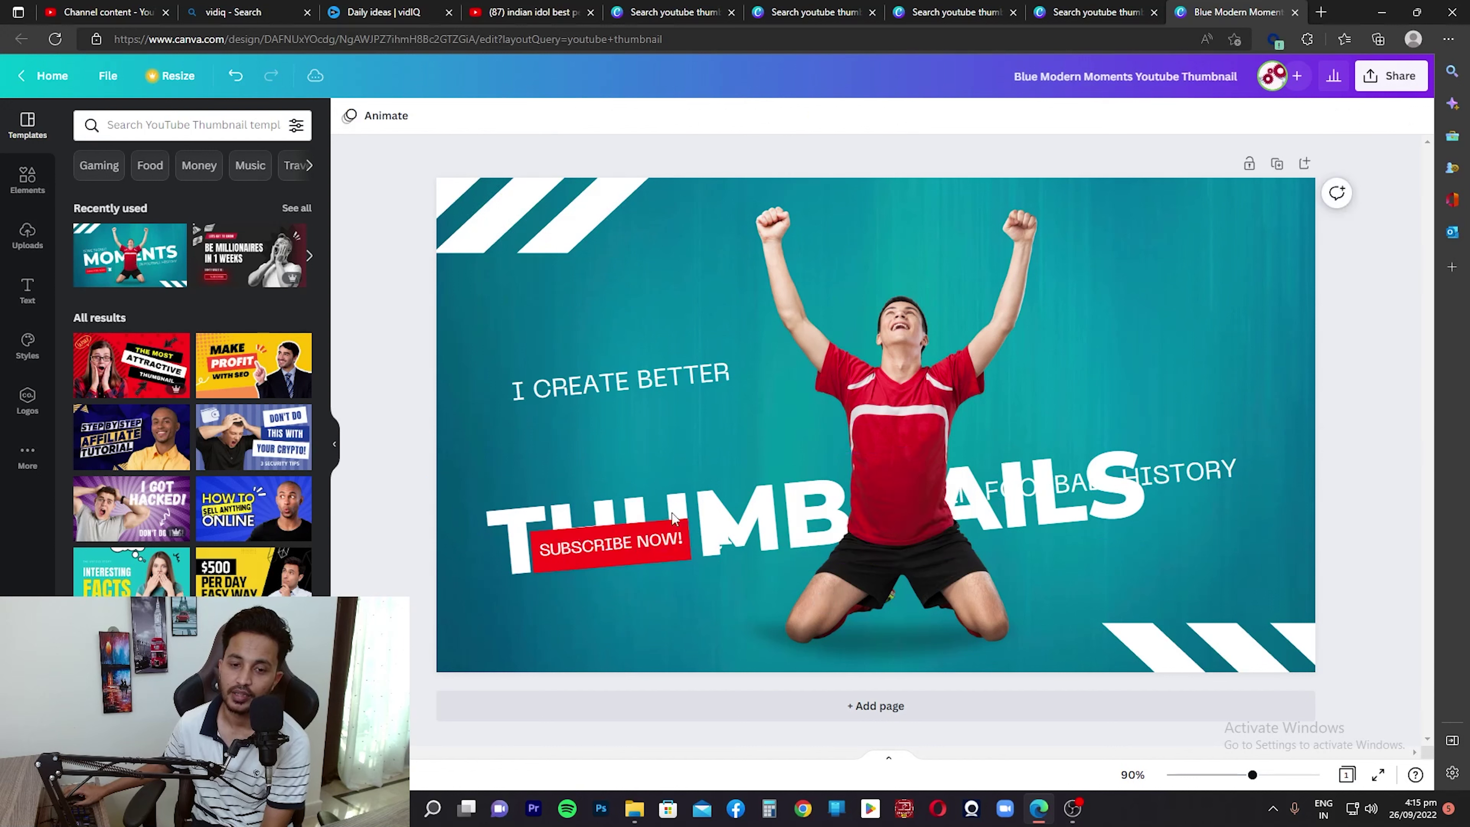
# Move the "THUMBNAILS" headline up between the two smaller text lines and enlarge it to font size 129, centred on the page.
pyautogui.click(712, 509)
pyautogui.moveTo(712, 509); pyautogui.dragTo(698, 435)
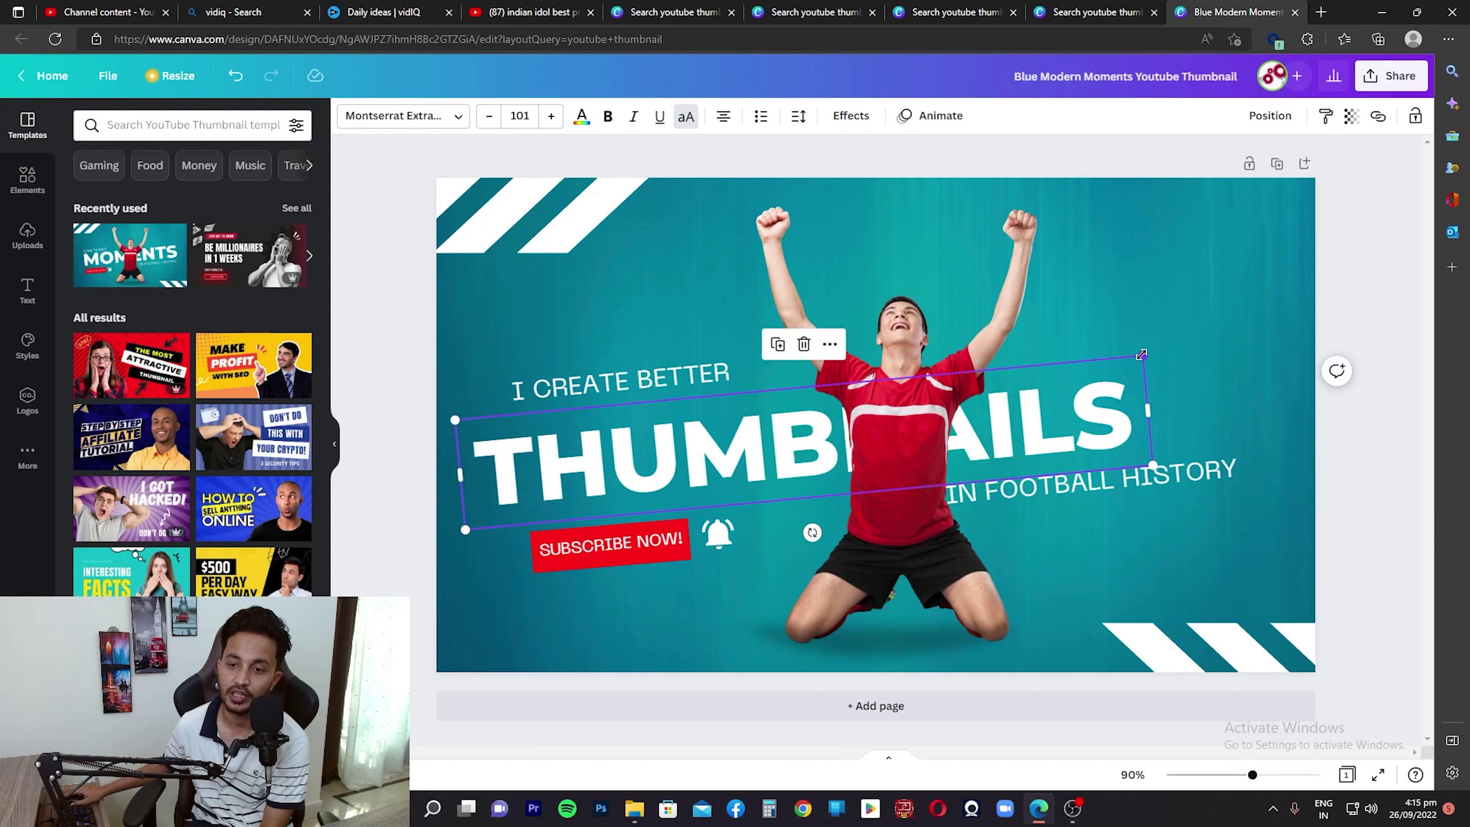
pyautogui.moveTo(1141, 355); pyautogui.dragTo(1302, 312)
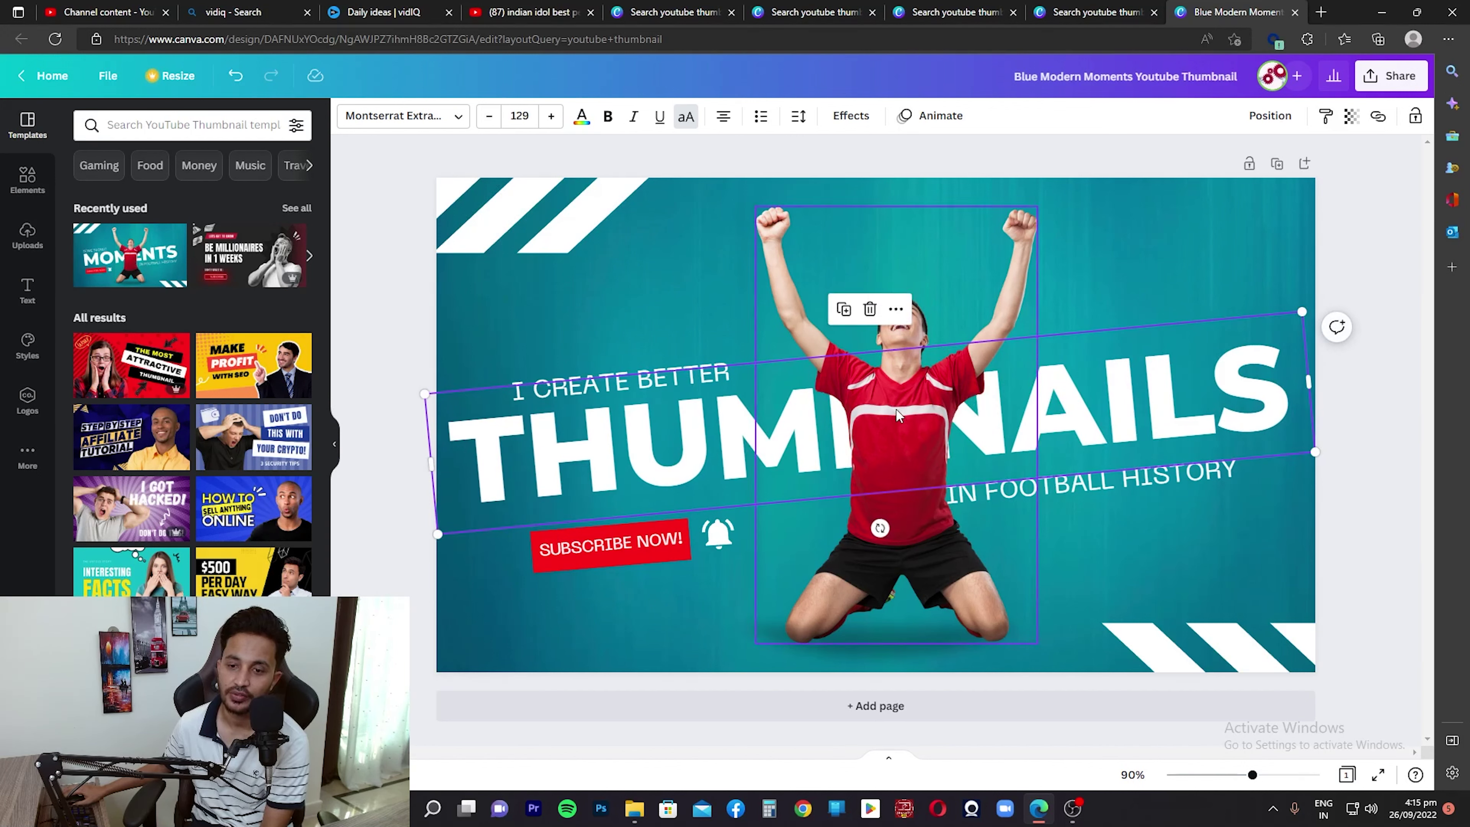
pyautogui.moveTo(1137, 411); pyautogui.dragTo(1142, 417)
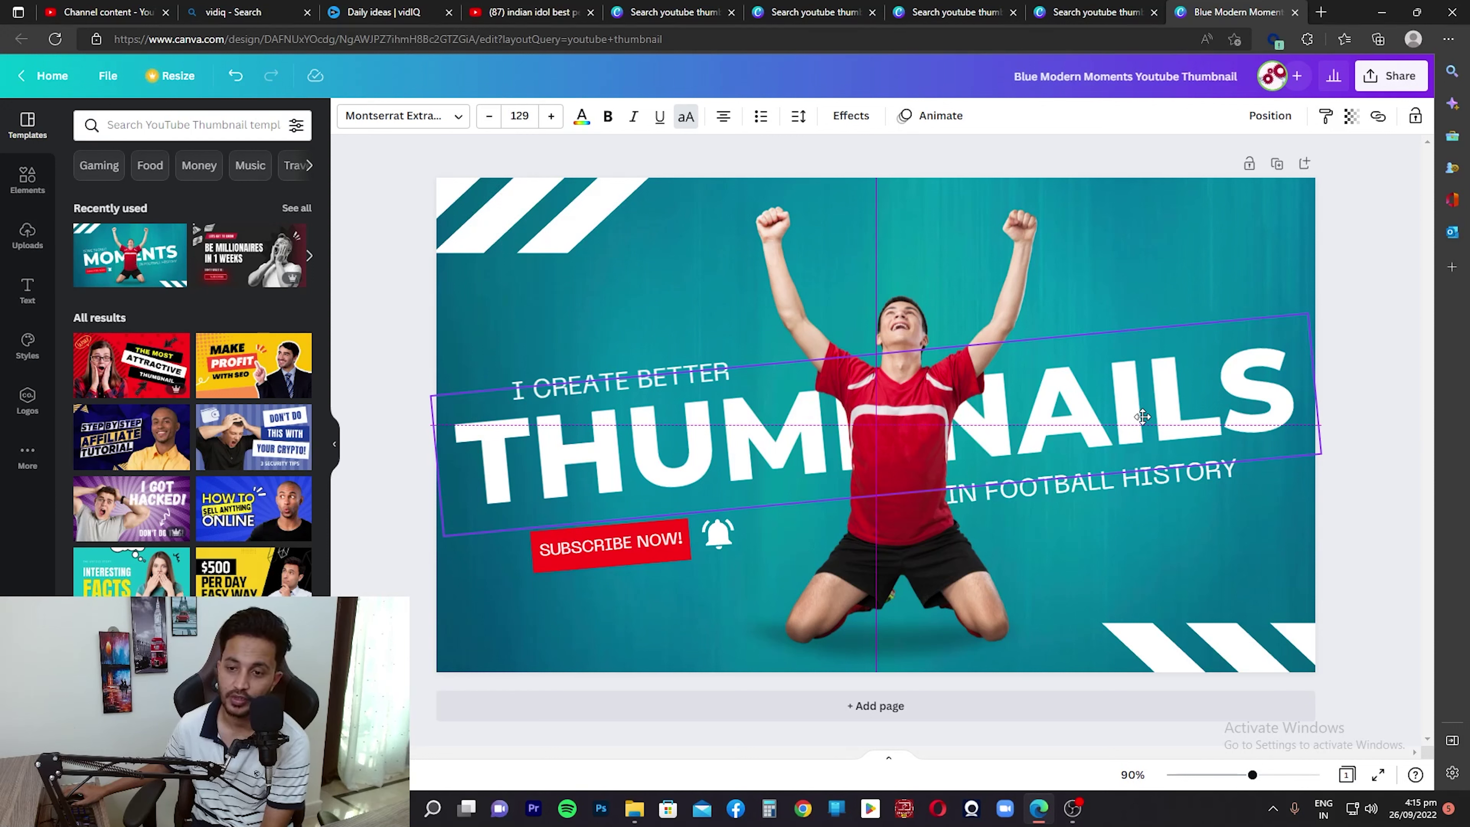
pyautogui.moveTo(1143, 422); pyautogui.dragTo(1145, 423)
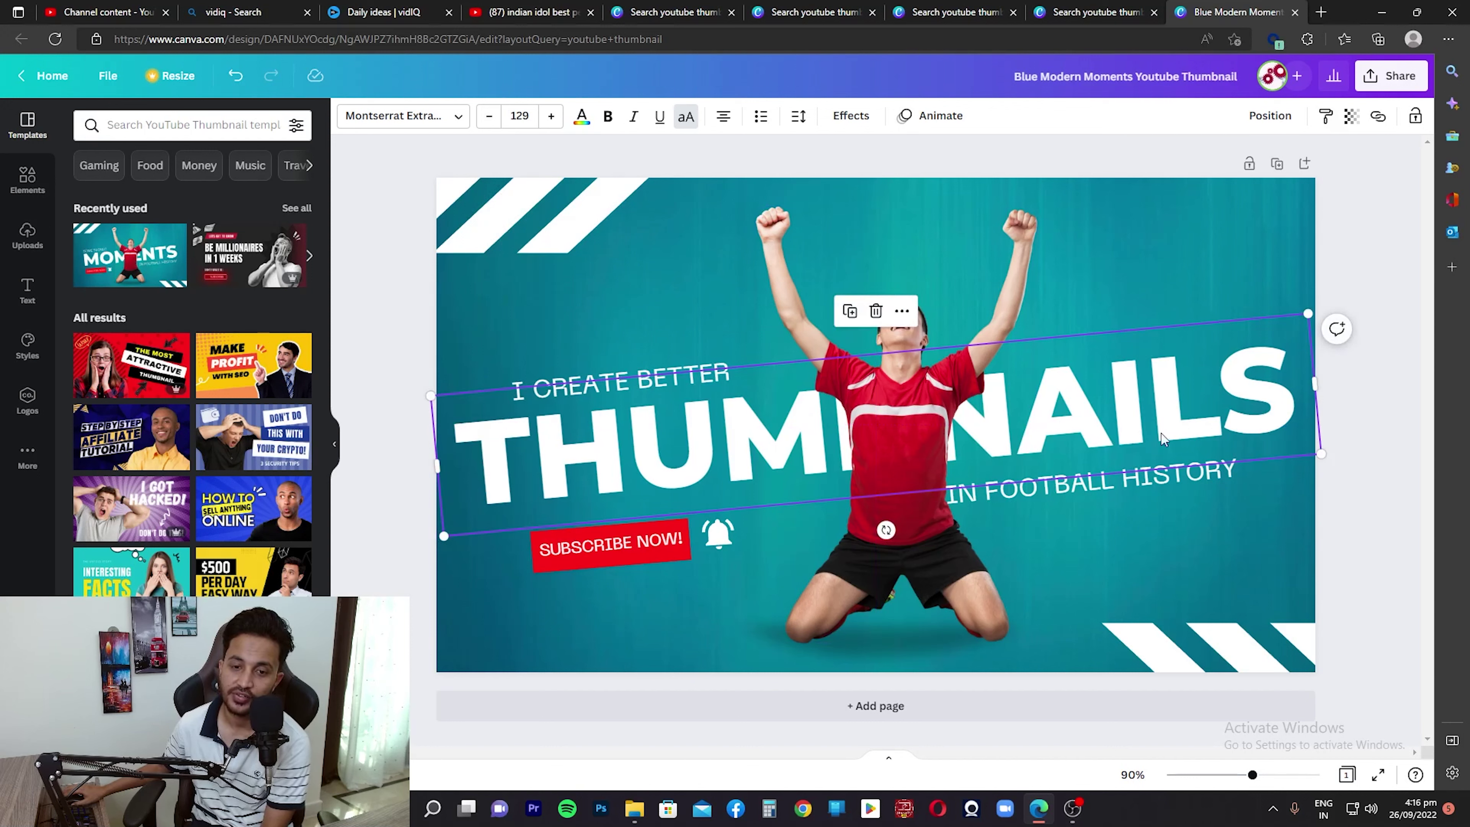
# Align the small text above the headline with the headline's left edge and shorten it to "CREATE BETTER".
pyautogui.click(647, 381)
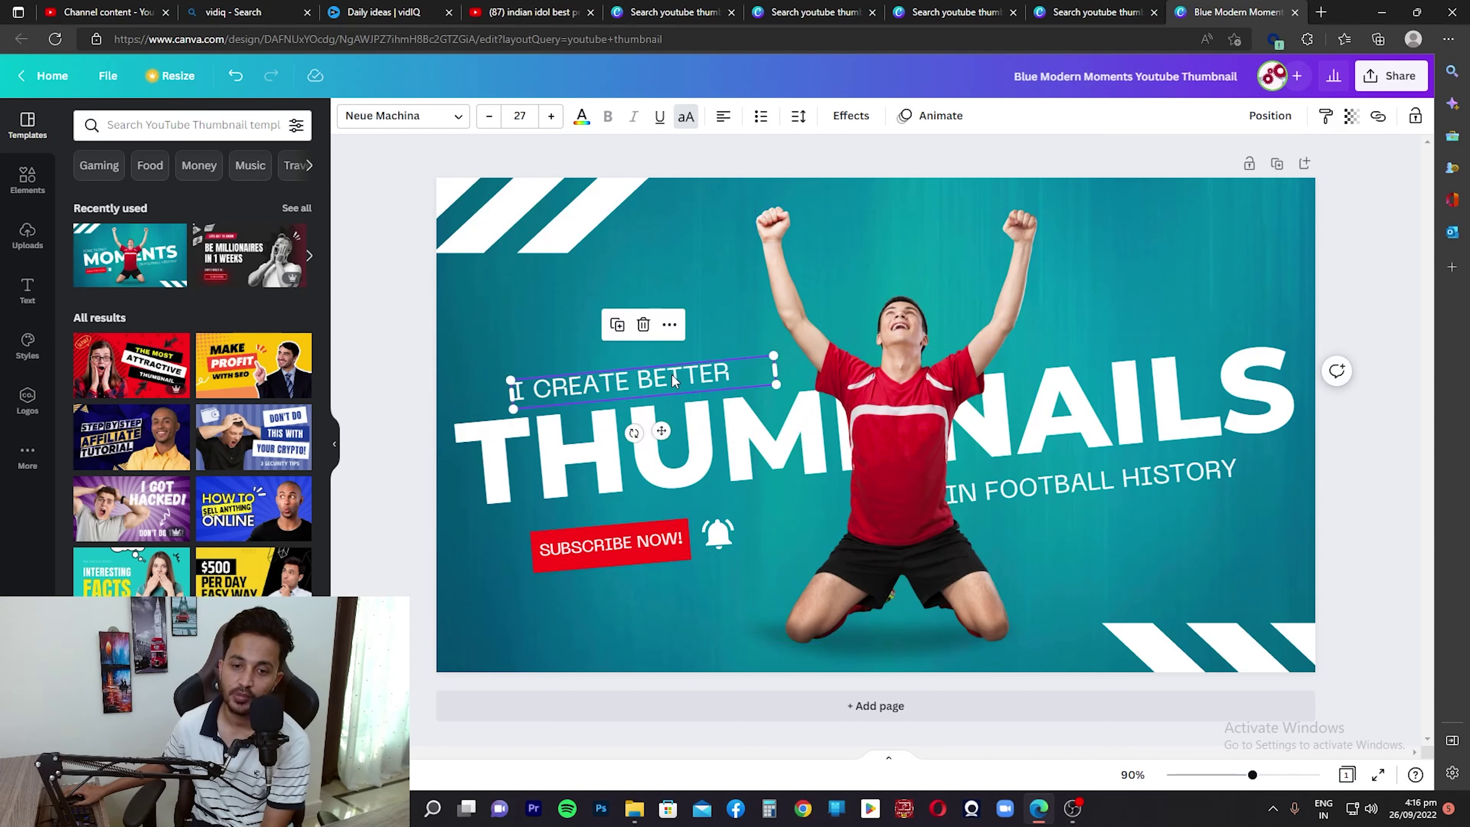
pyautogui.moveTo(673, 379); pyautogui.dragTo(625, 381)
pyautogui.doubleClick(631, 379)
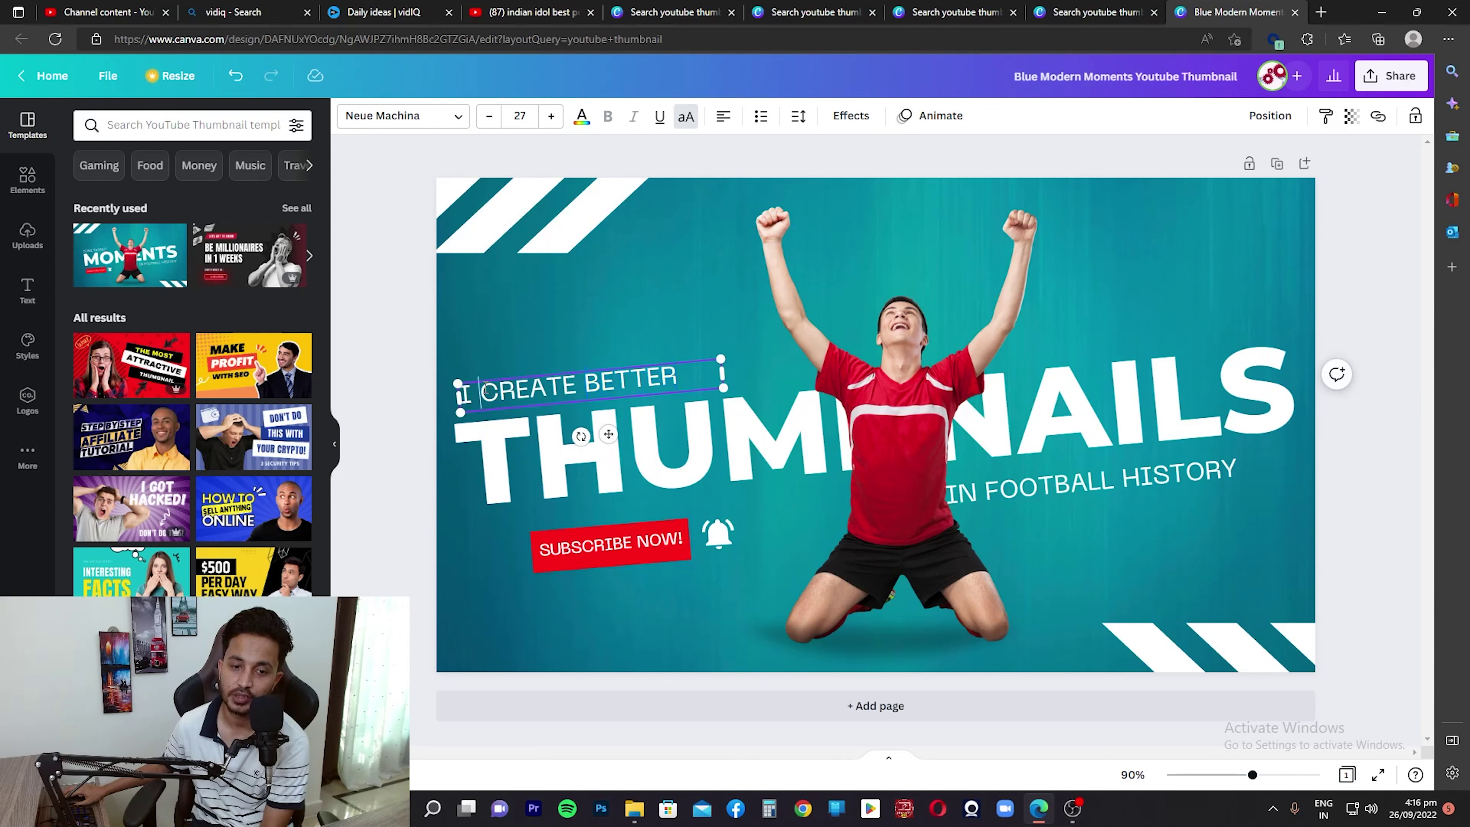
pyautogui.press('BackSpace')
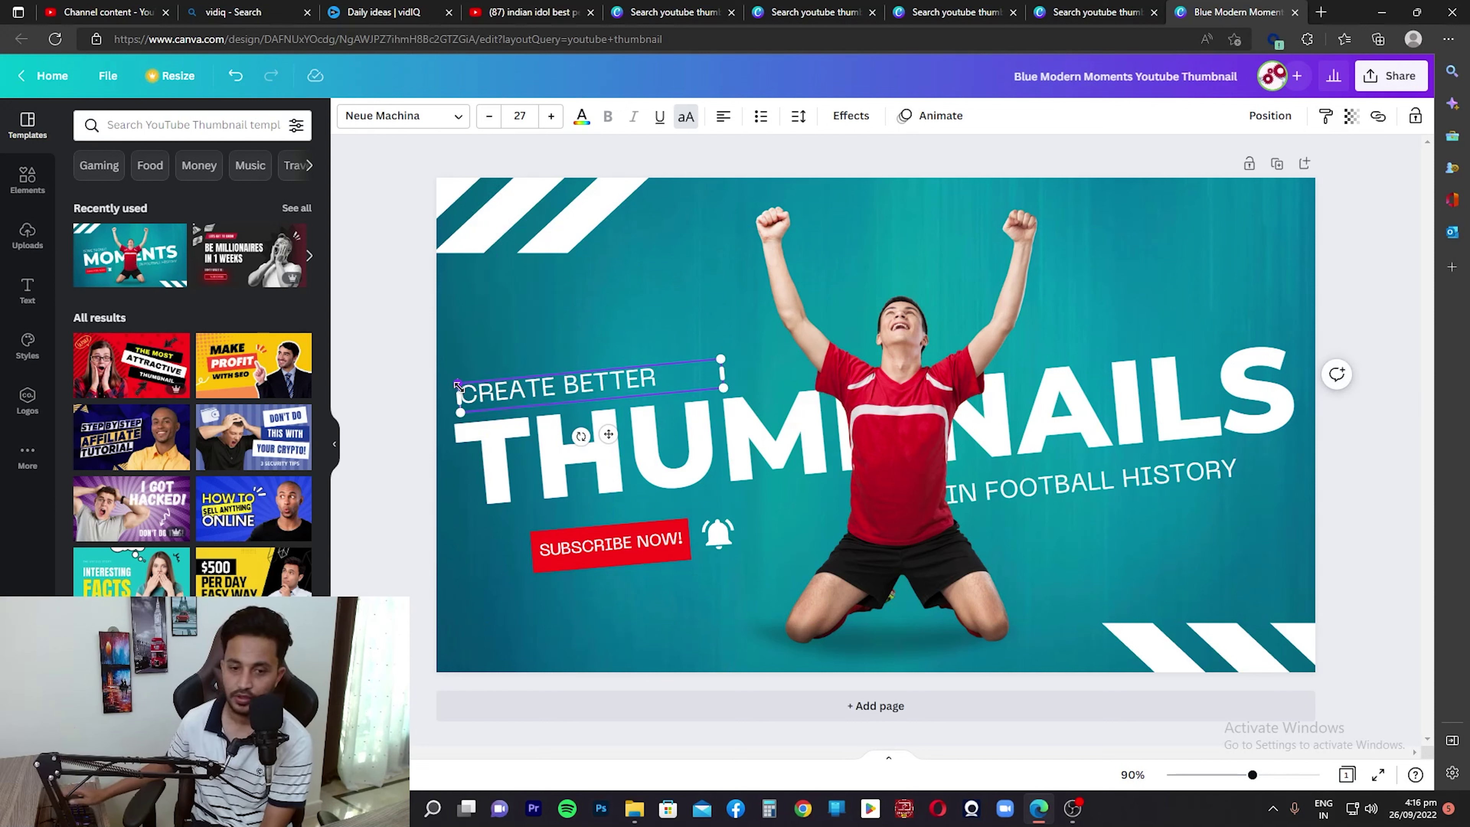
pyautogui.click(416, 409)
# Replace the "IN FOOTBALL HISTORY" text with "GET MORE VIEWS!" and fit it under the right end of the headline.
pyautogui.click(1072, 487)
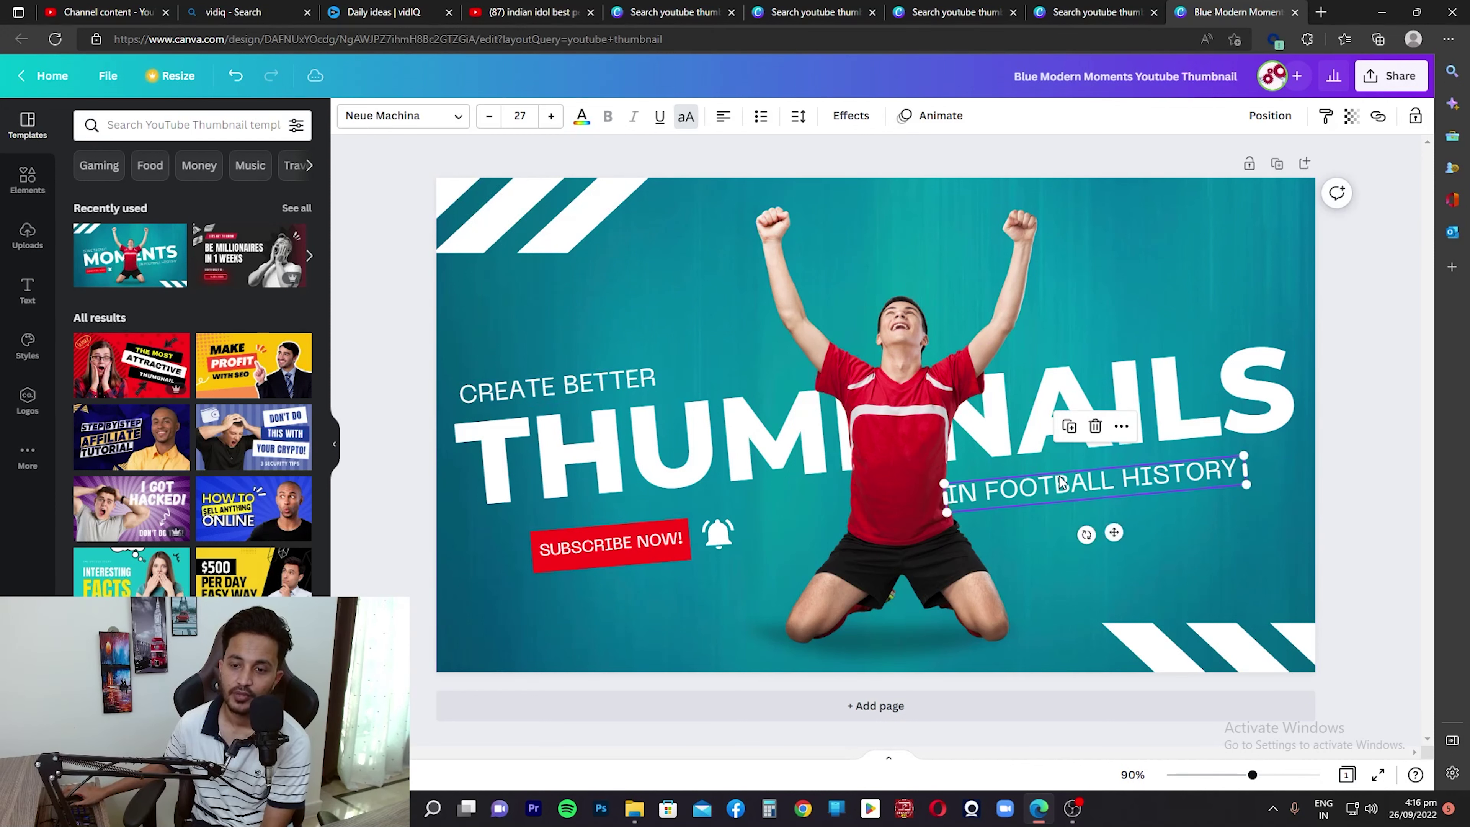
pyautogui.moveTo(1072, 487); pyautogui.dragTo(1110, 481)
pyautogui.doubleClick(1112, 481)
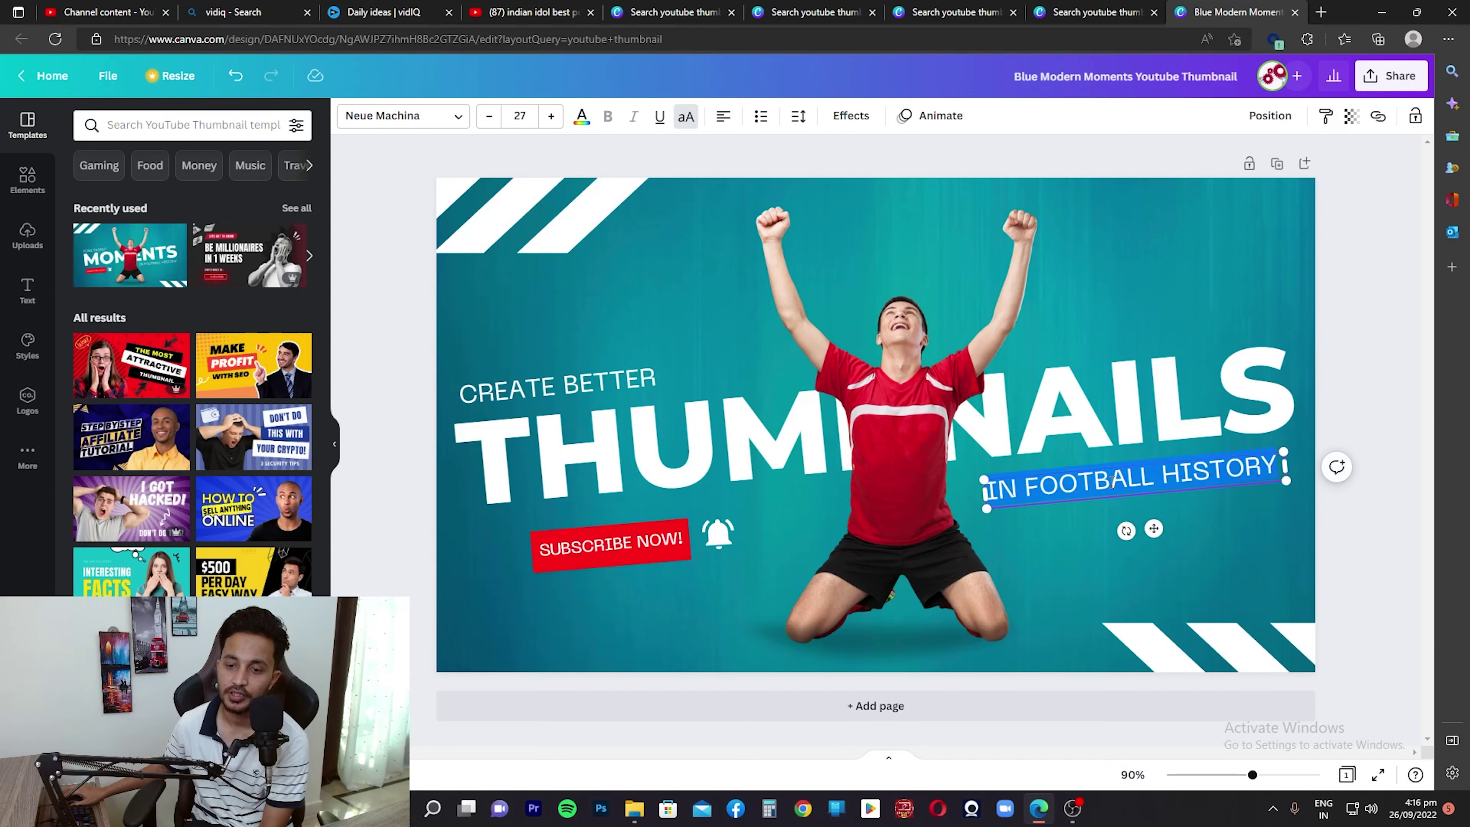
pyautogui.write('GET MO')
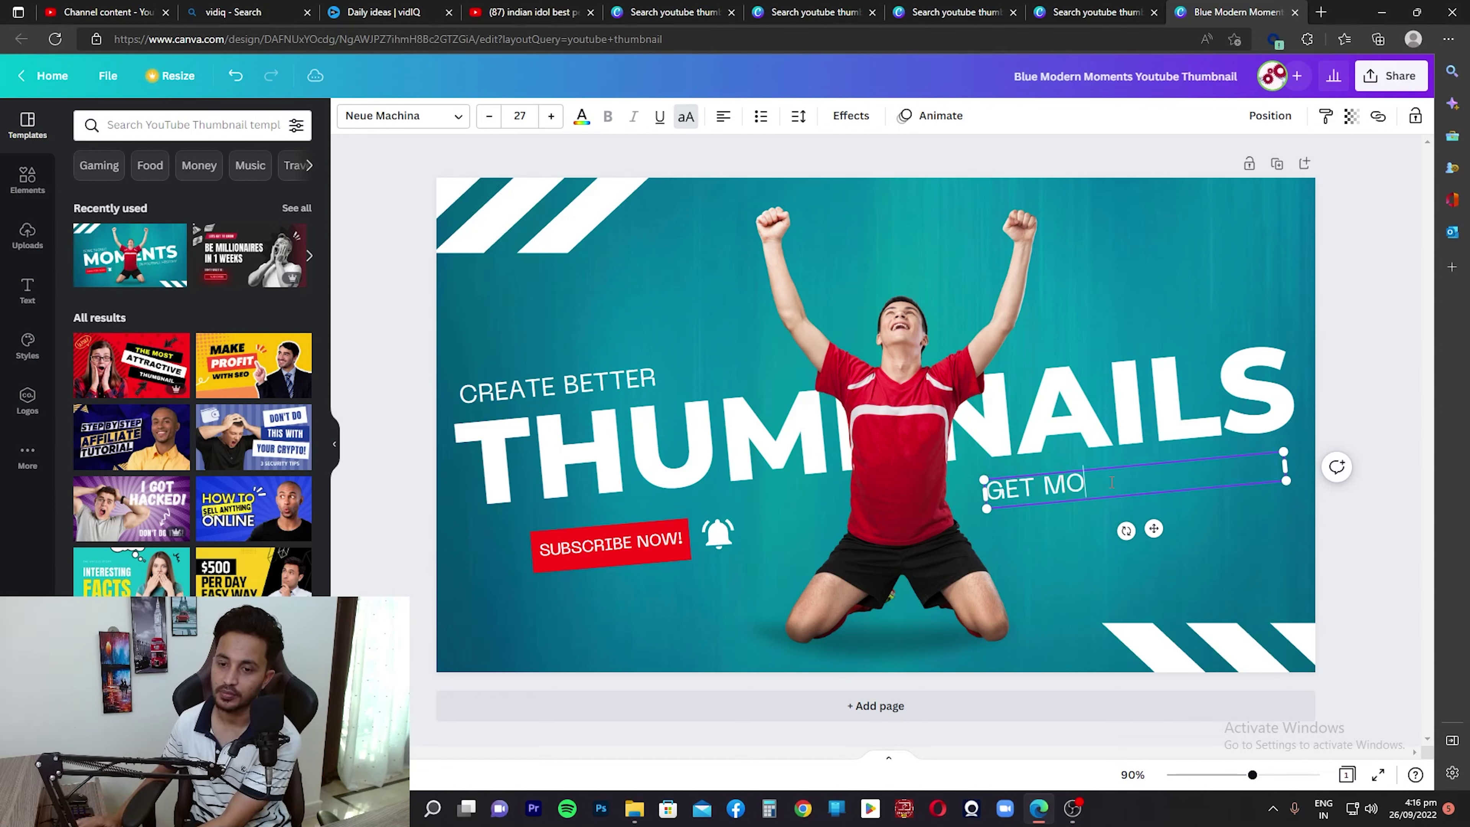
pyautogui.write('RE VIEWS!')
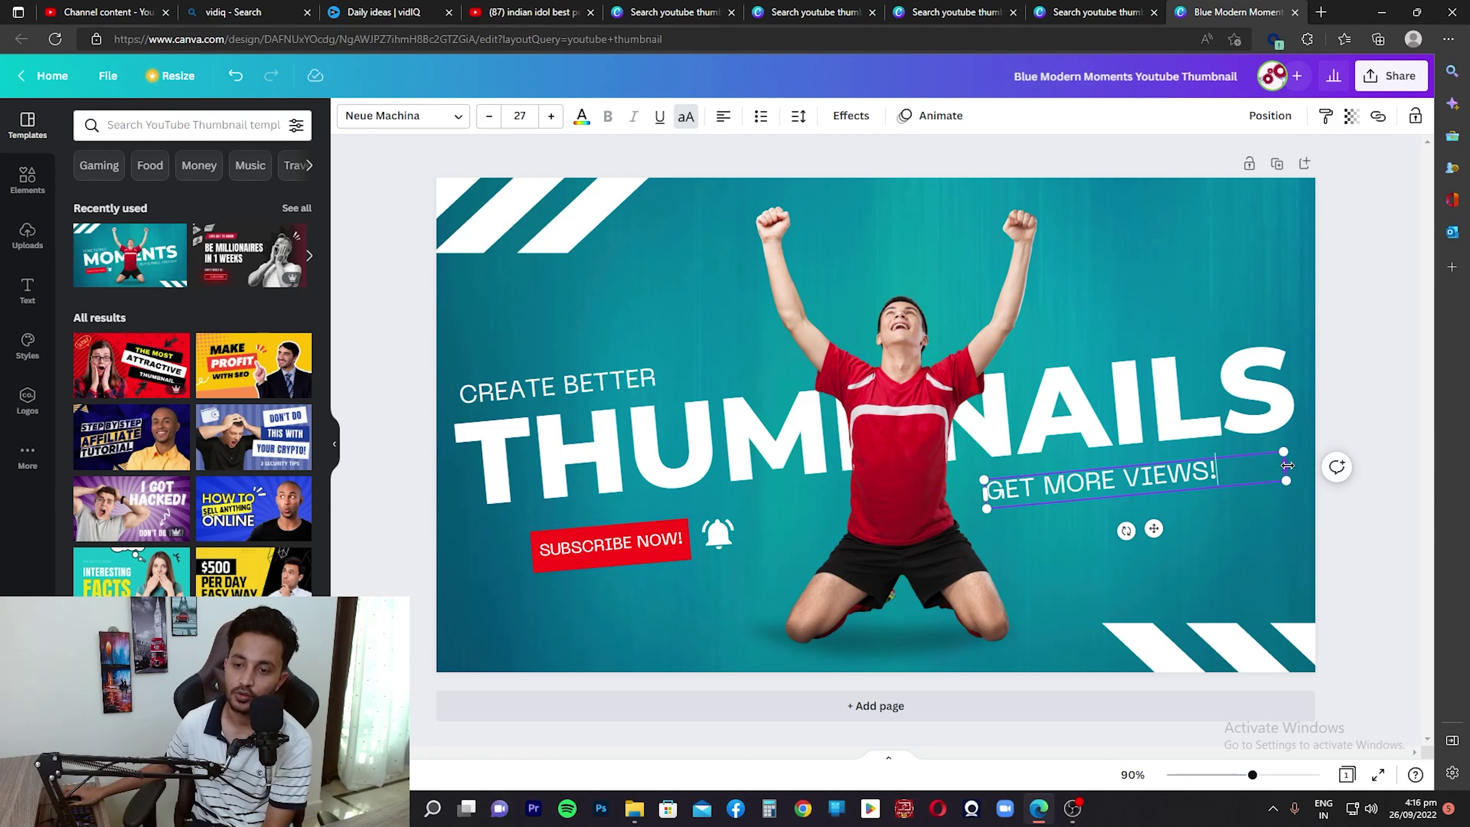
pyautogui.moveTo(1285, 467); pyautogui.dragTo(1221, 469)
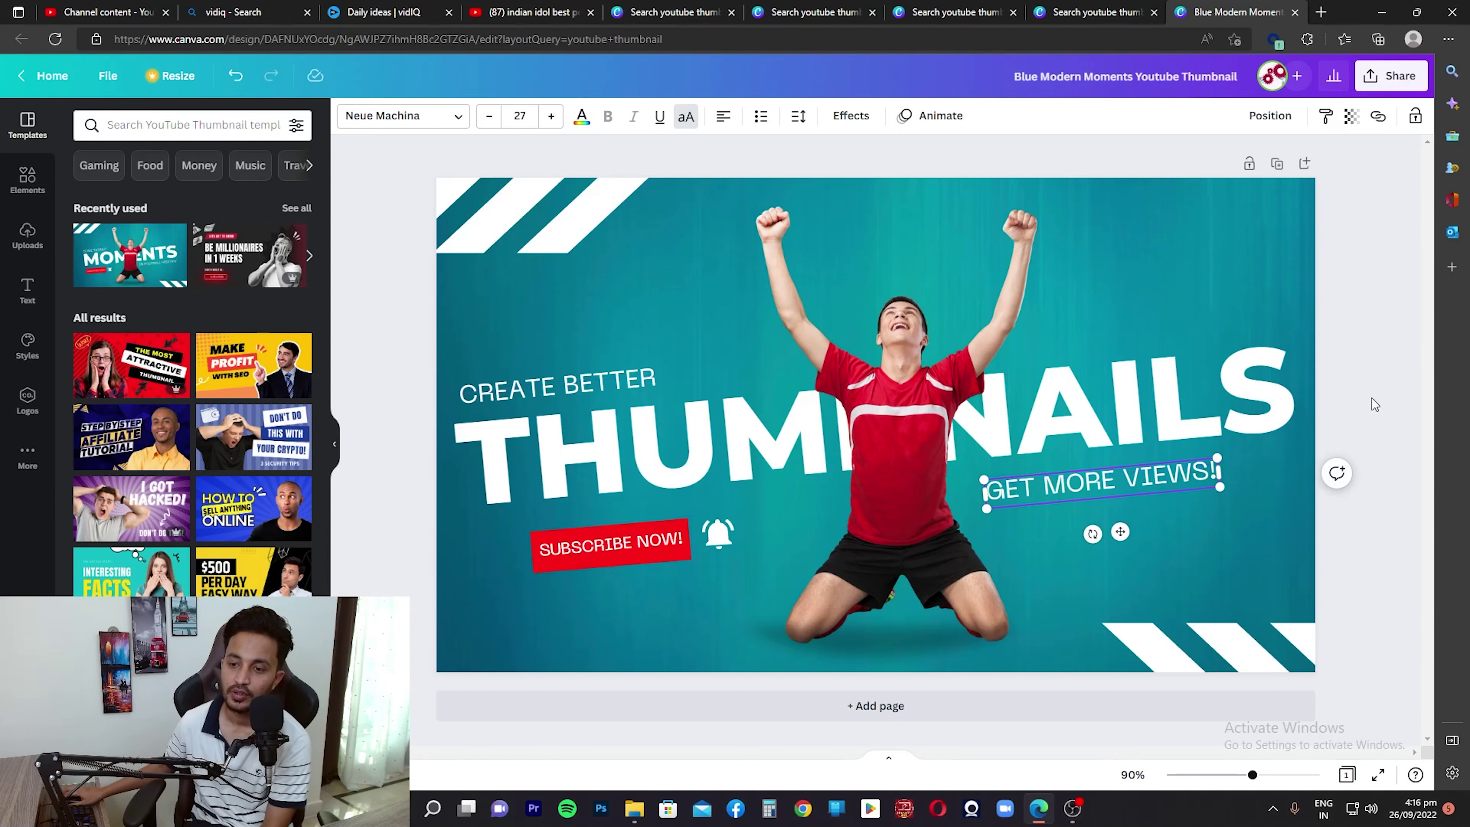
pyautogui.moveTo(1100, 482); pyautogui.dragTo(1166, 478)
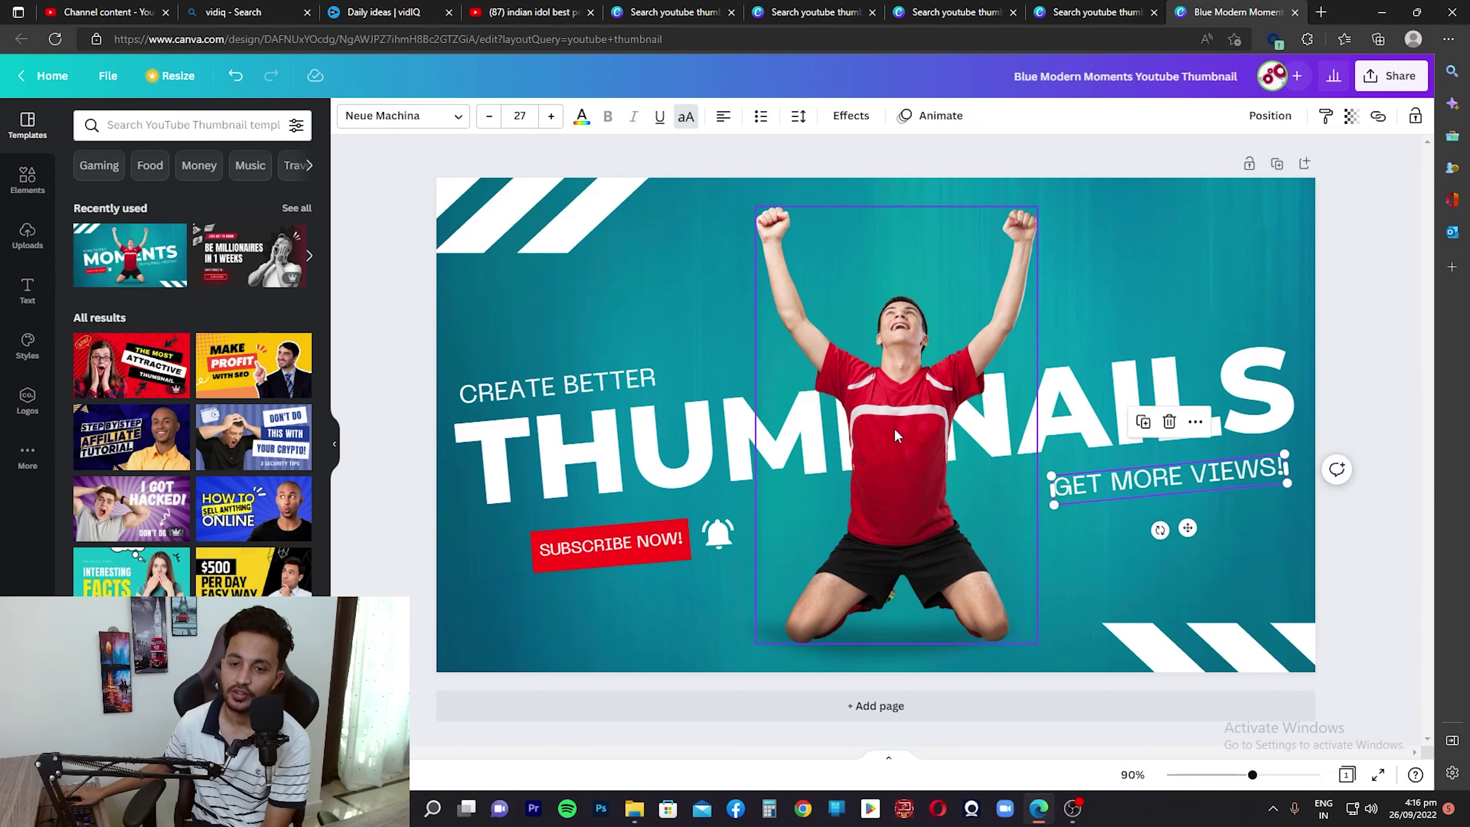
# Move the footballer image slightly right so the "B" in the headline shows more.
pyautogui.moveTo(896, 435); pyautogui.dragTo(939, 426)
pyautogui.click(1331, 342)
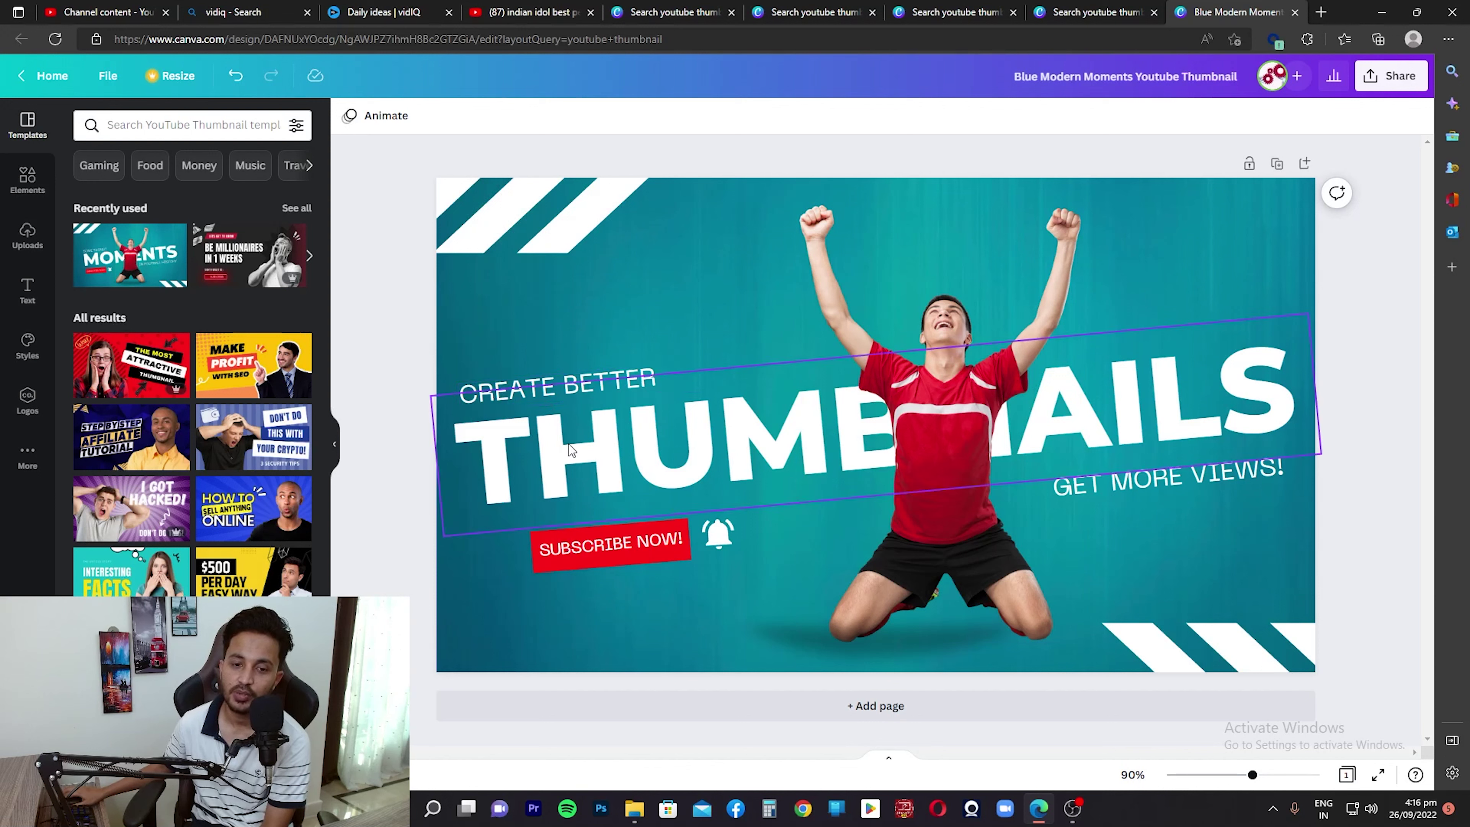
# Delete the "SUBSCRIBE NOW!" text together with its red background shape.
pyautogui.click(629, 549)
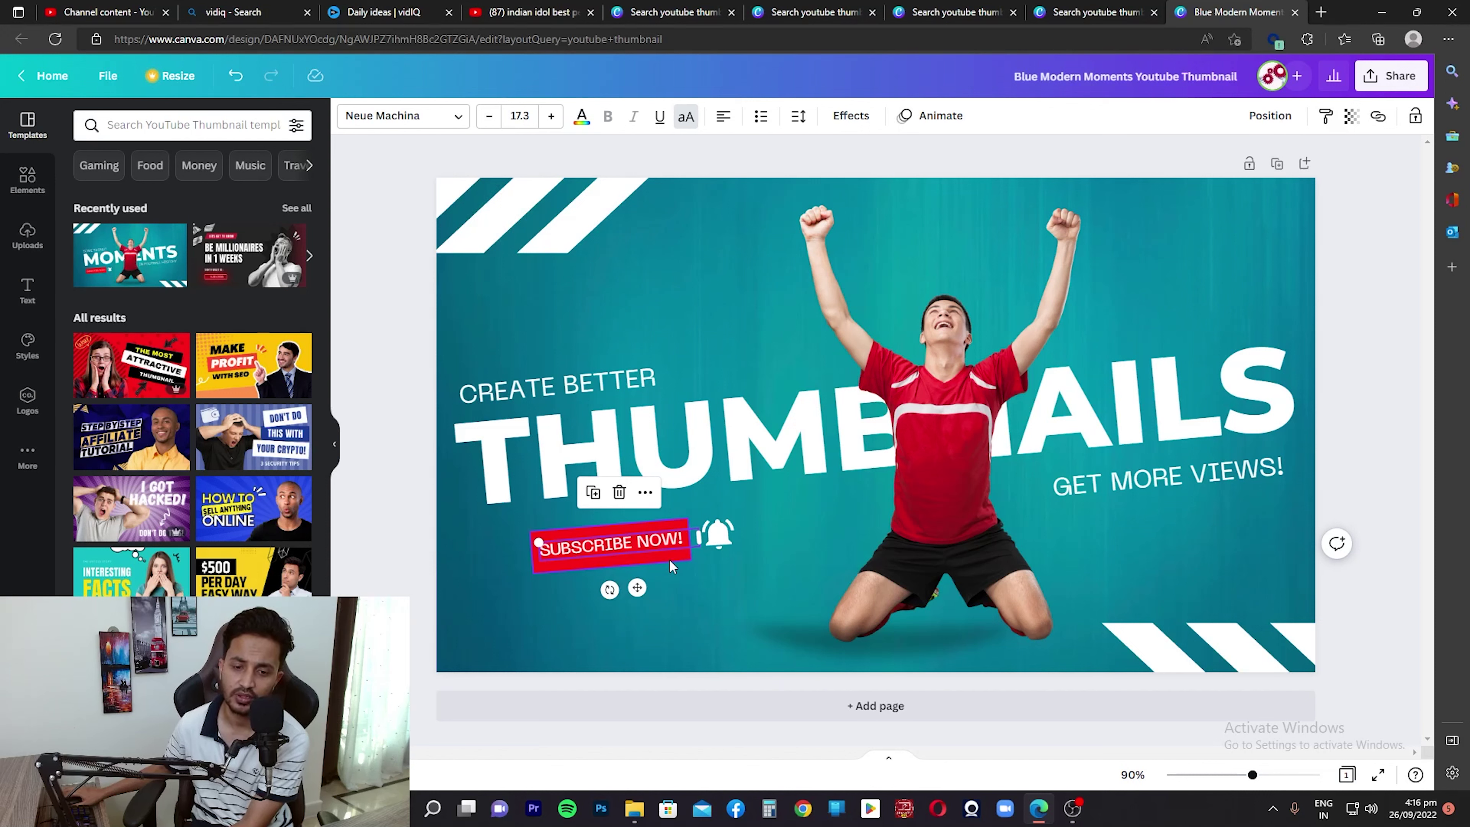
pyautogui.keyDown('shift'); pyautogui.click(616, 560); pyautogui.keyUp('shift')
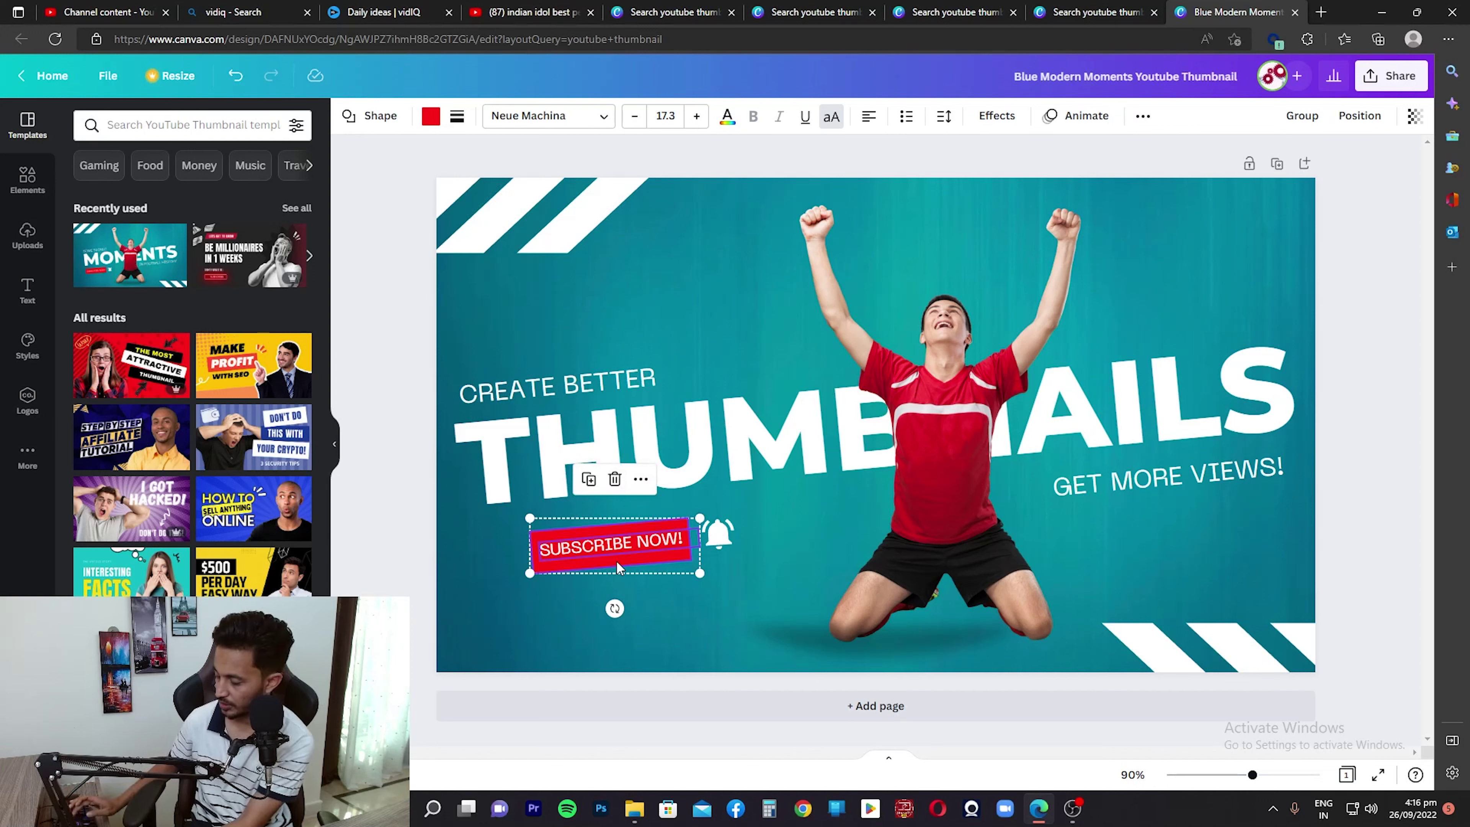
pyautogui.press('Delete')
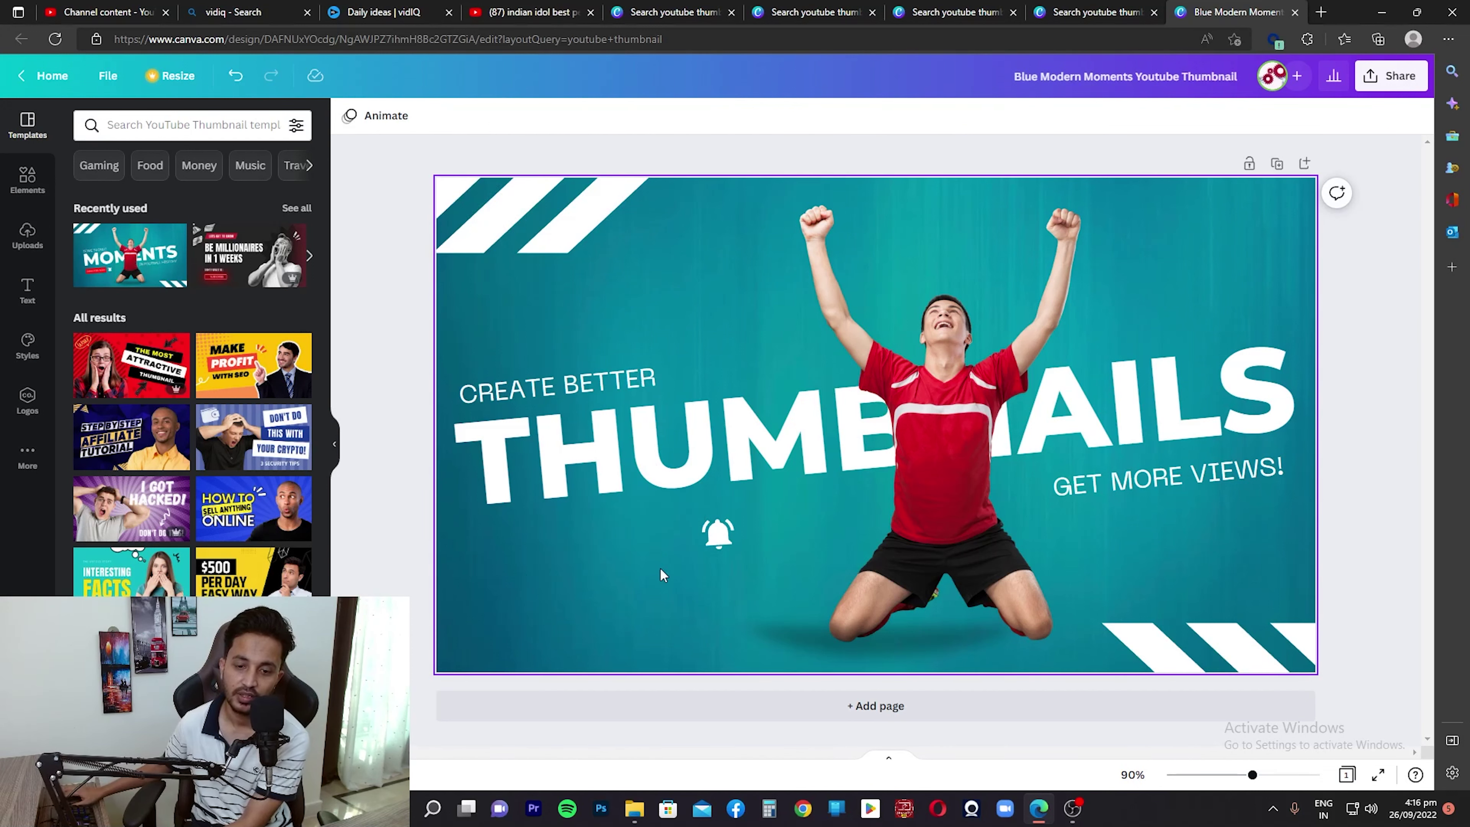
# Delete the white bell icon below the headline.
pyautogui.click(716, 532)
pyautogui.click(718, 479)
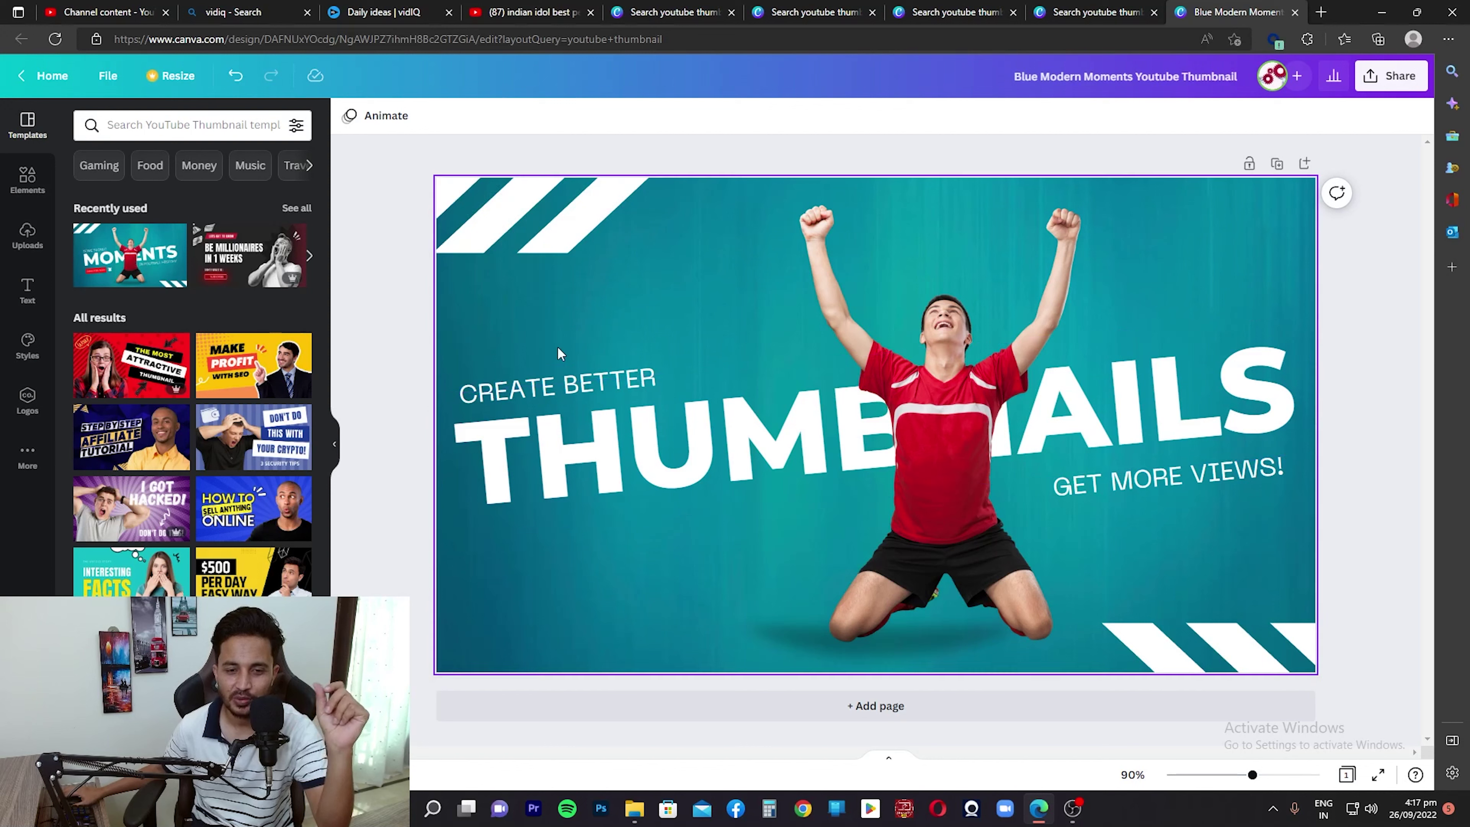
# Recolour the diagonal stripes in the design's upper-left corner yellow.
pyautogui.click(540, 221)
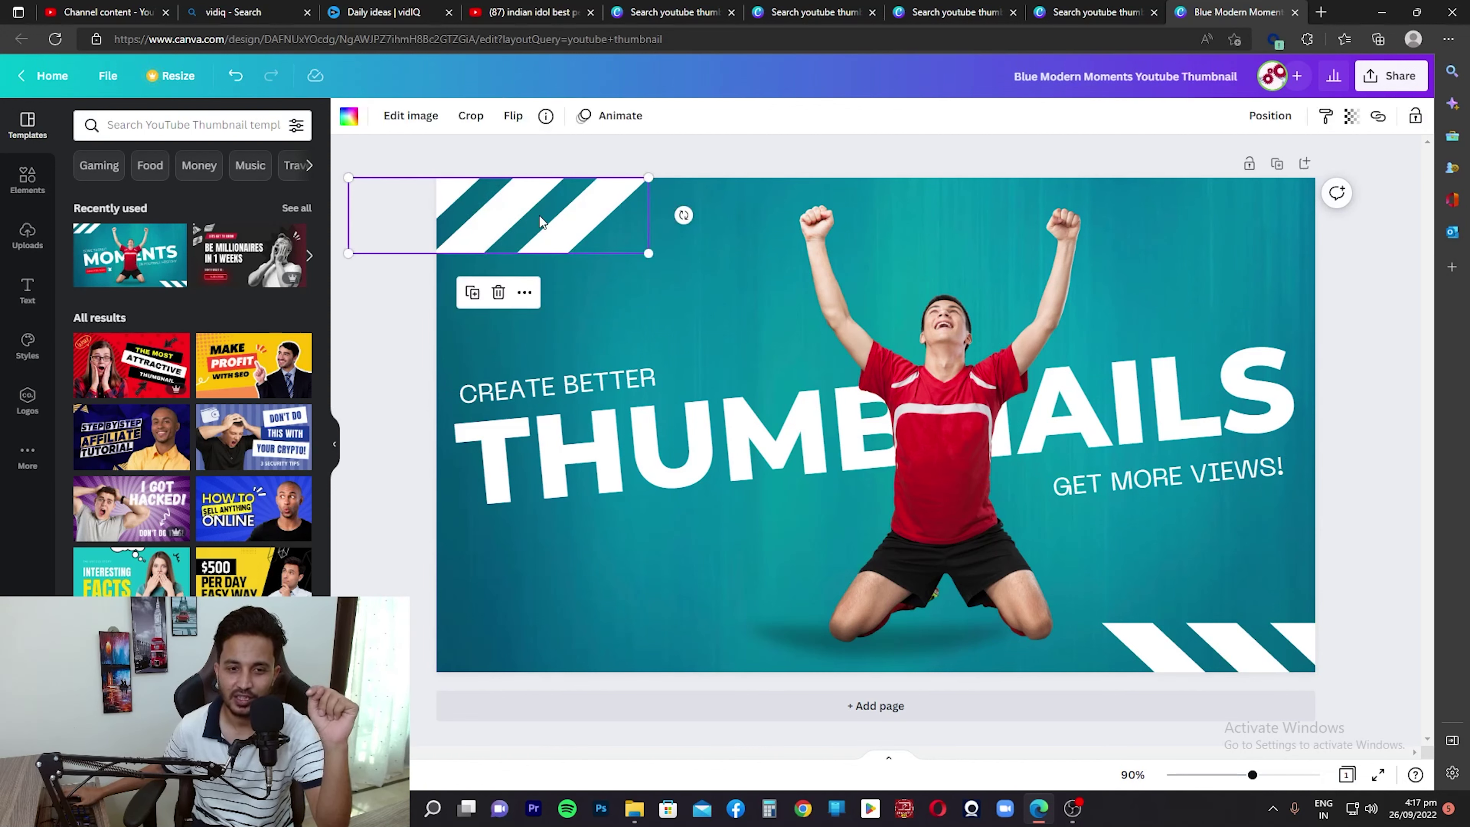
pyautogui.click(349, 117)
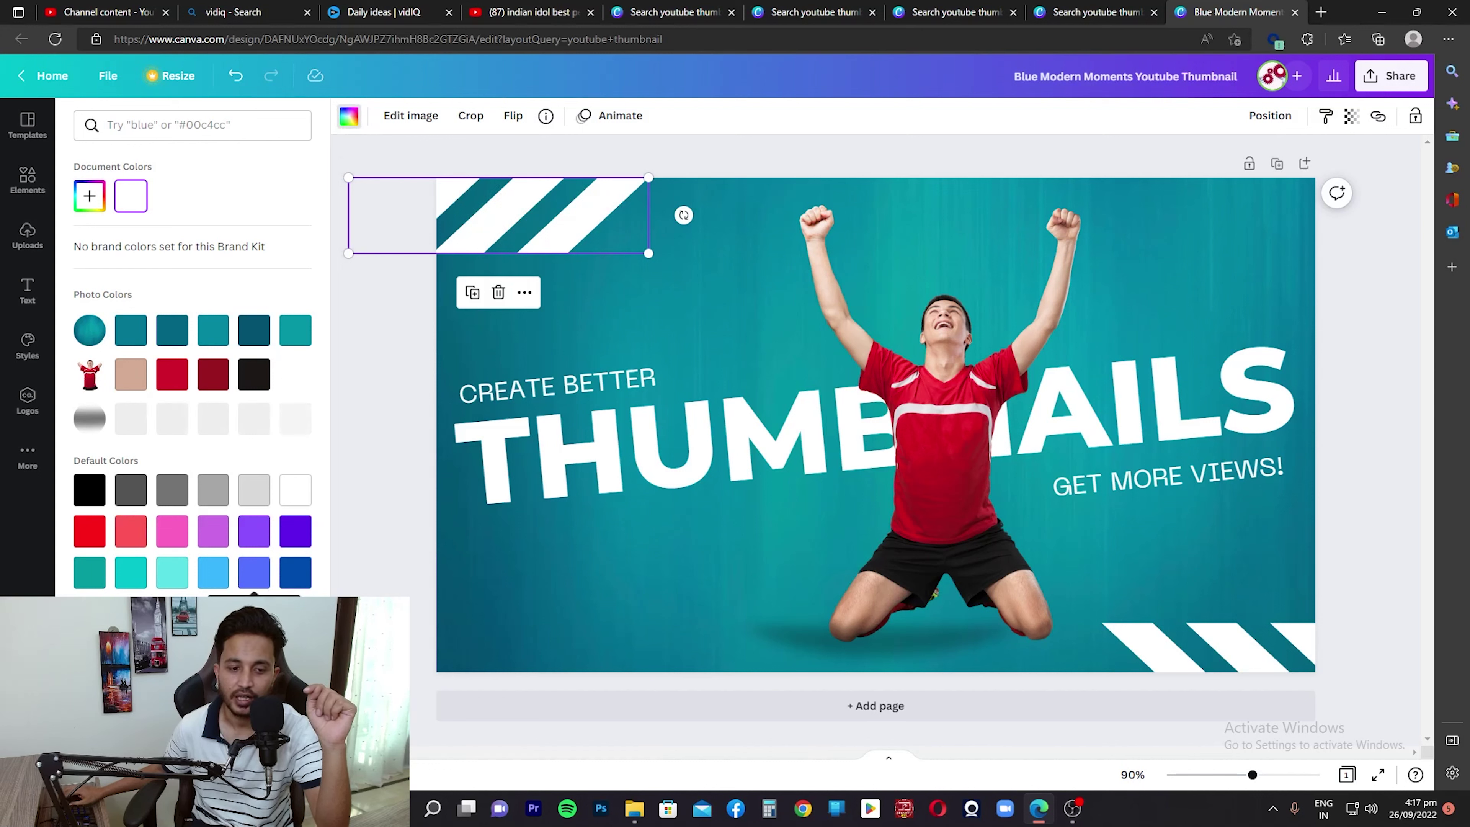
pyautogui.click(171, 613)
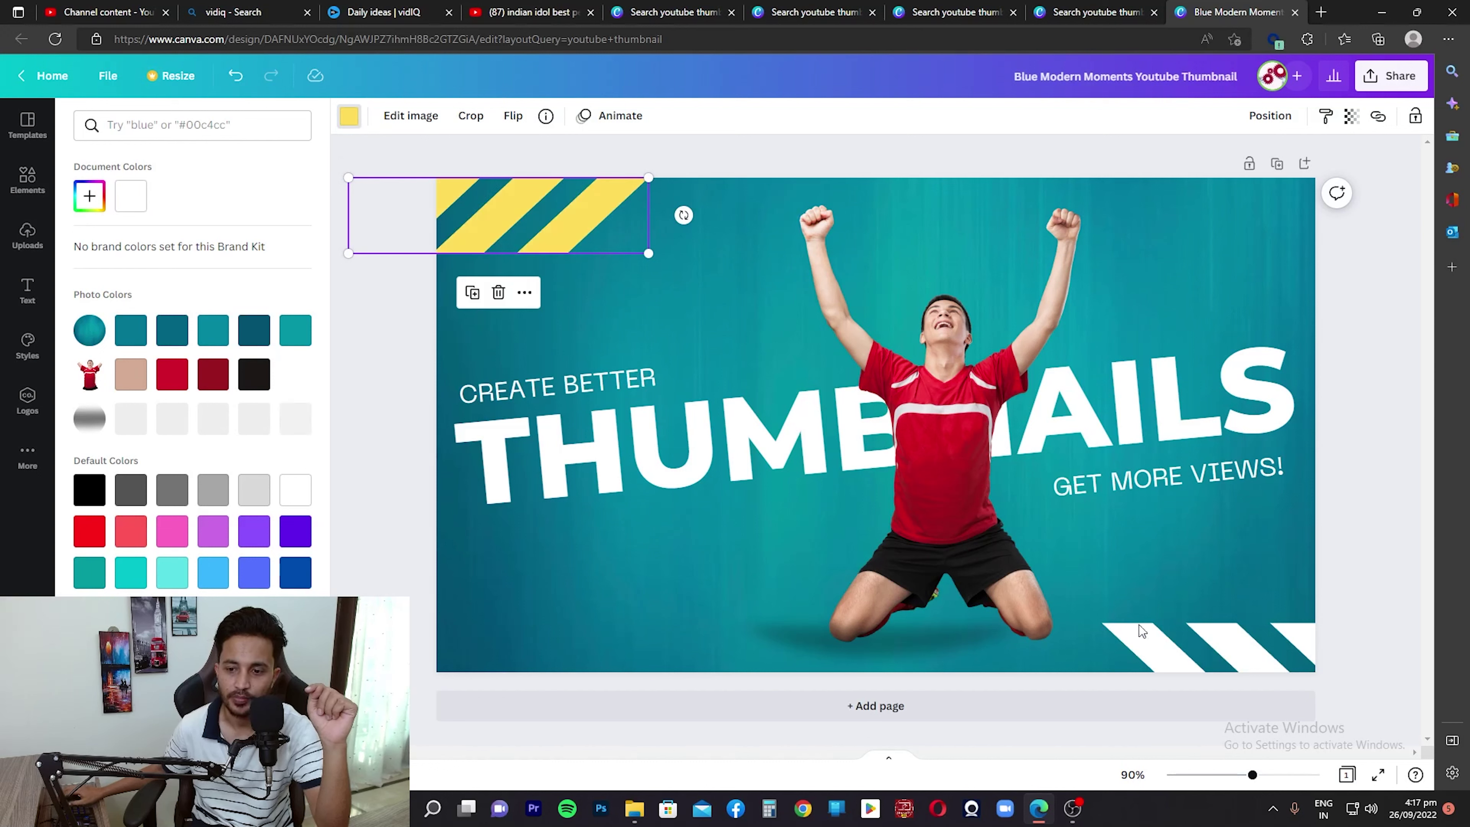
# Recolour the diagonal stripes in the design's lower-right corner light green.
pyautogui.click(1193, 662)
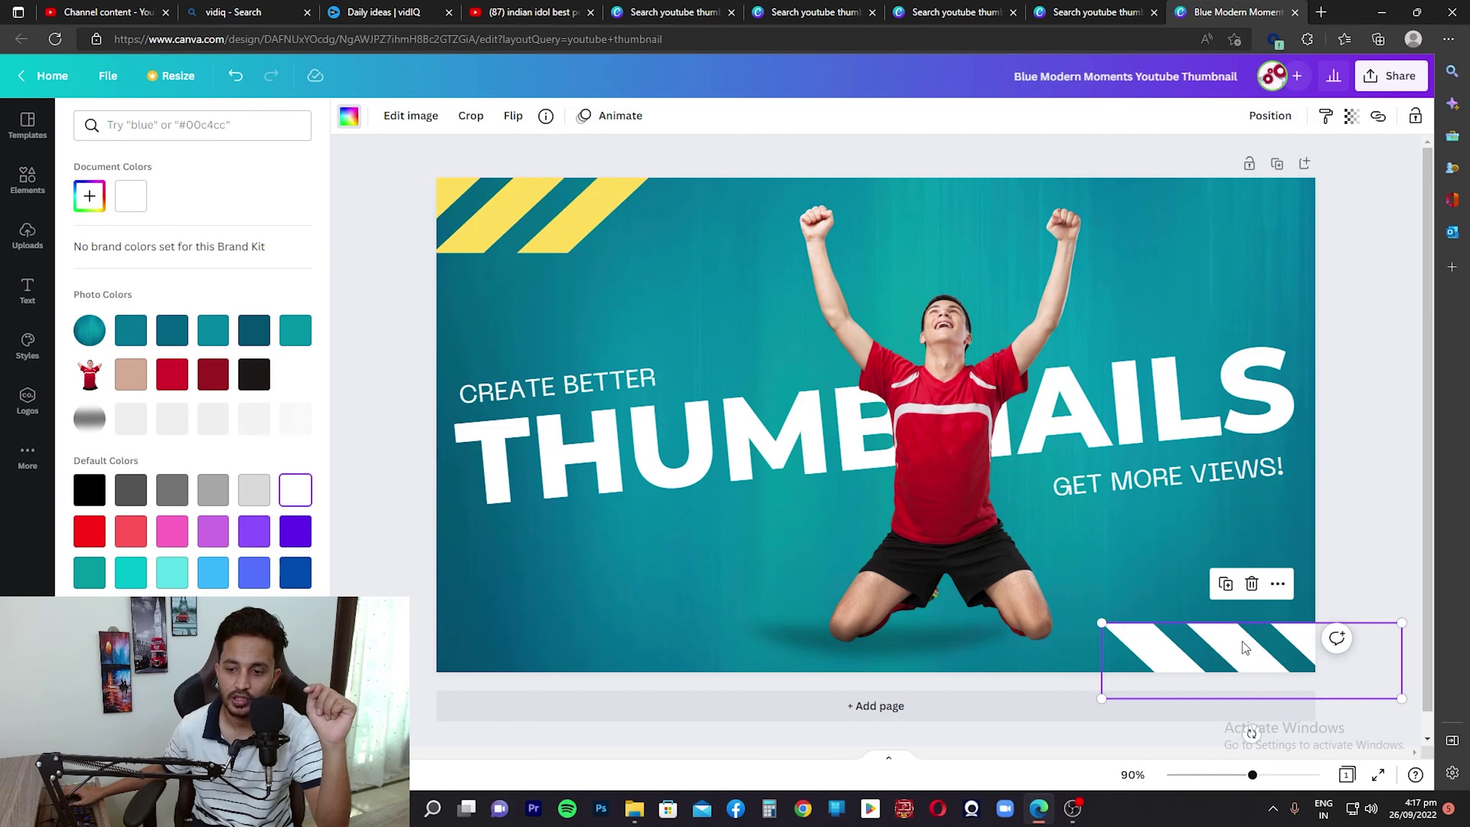
pyautogui.click(347, 120)
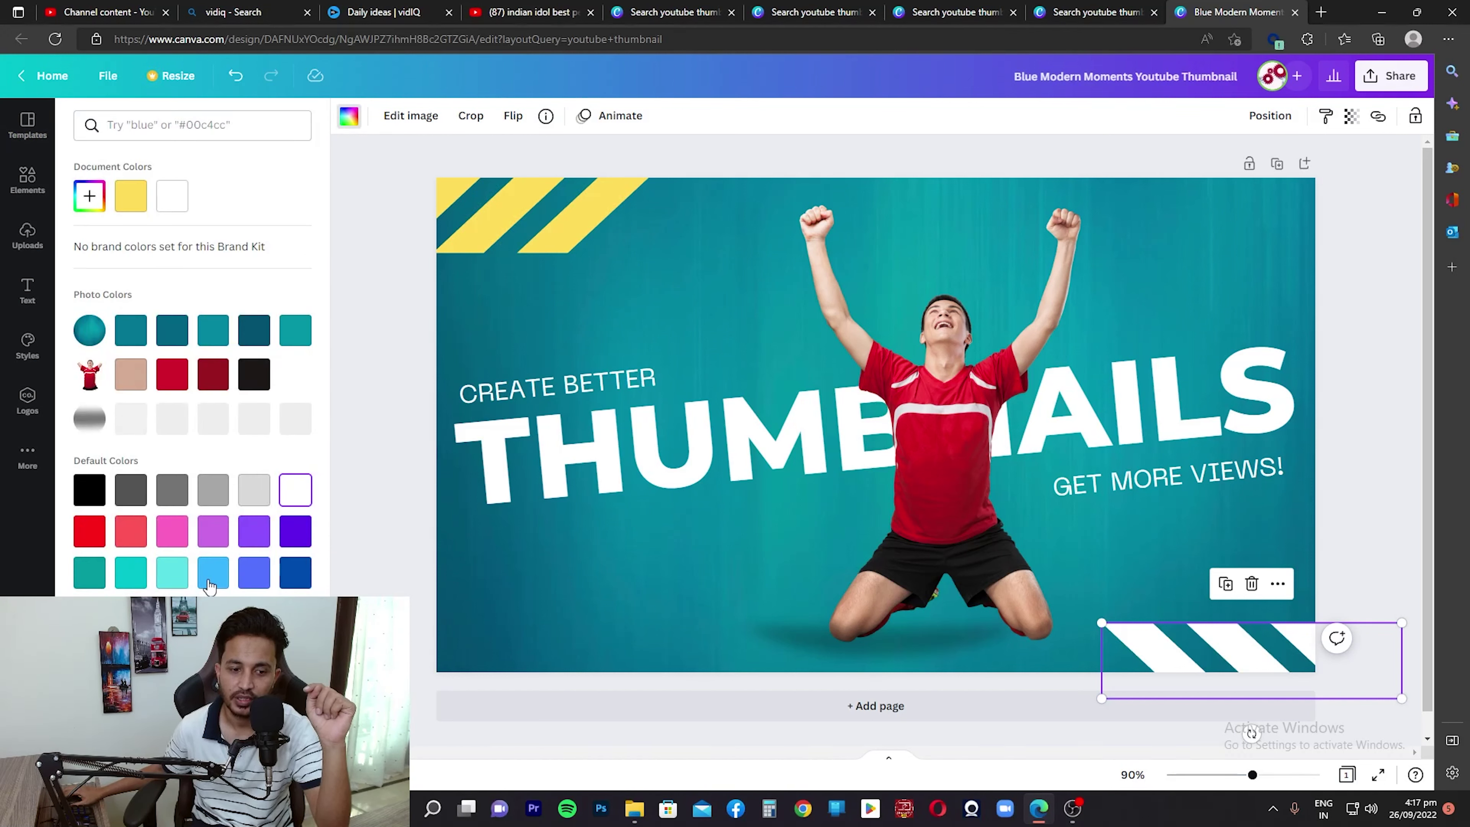
pyautogui.click(171, 575)
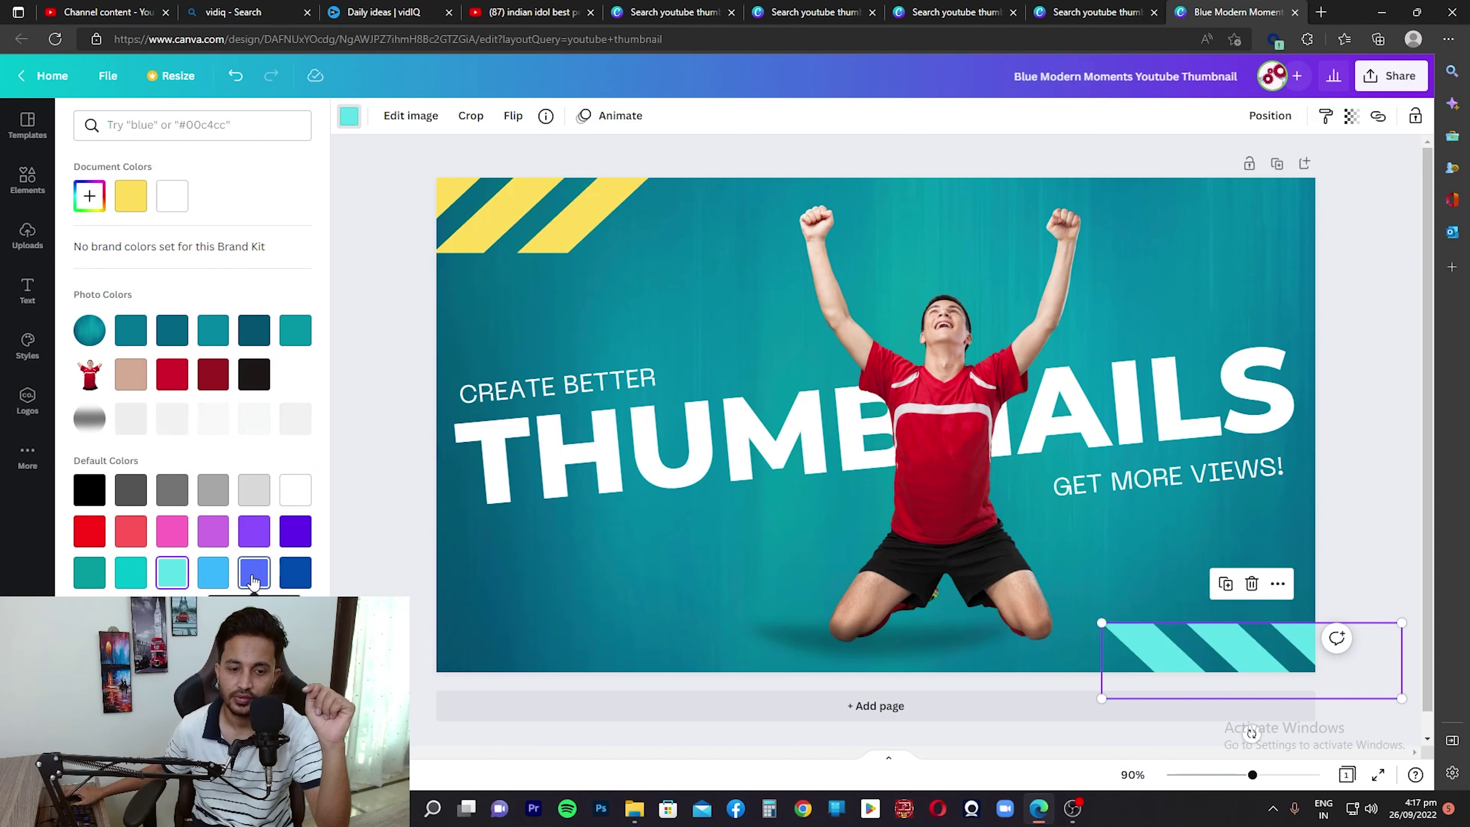
pyautogui.click(131, 614)
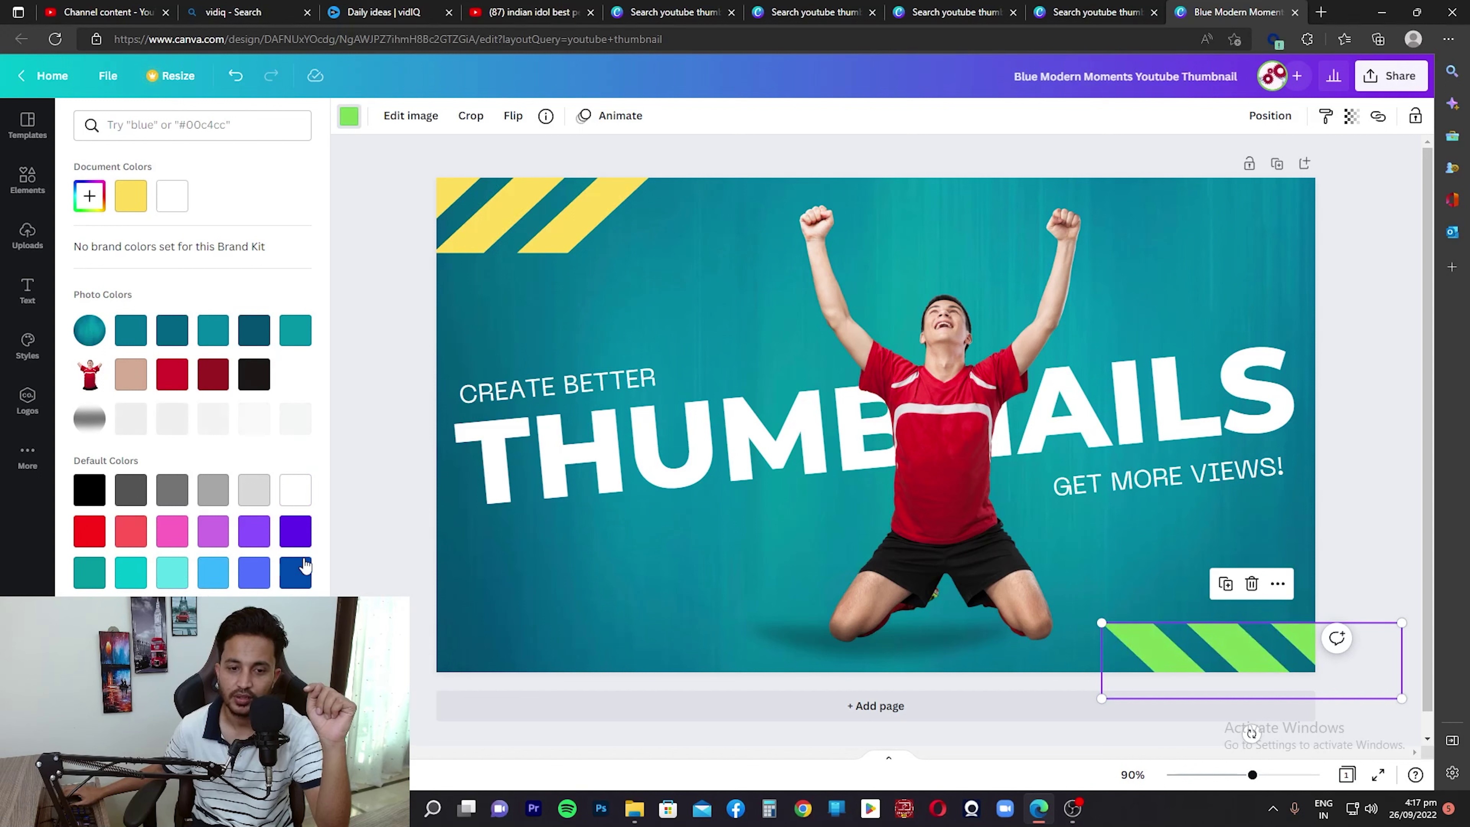
pyautogui.click(359, 480)
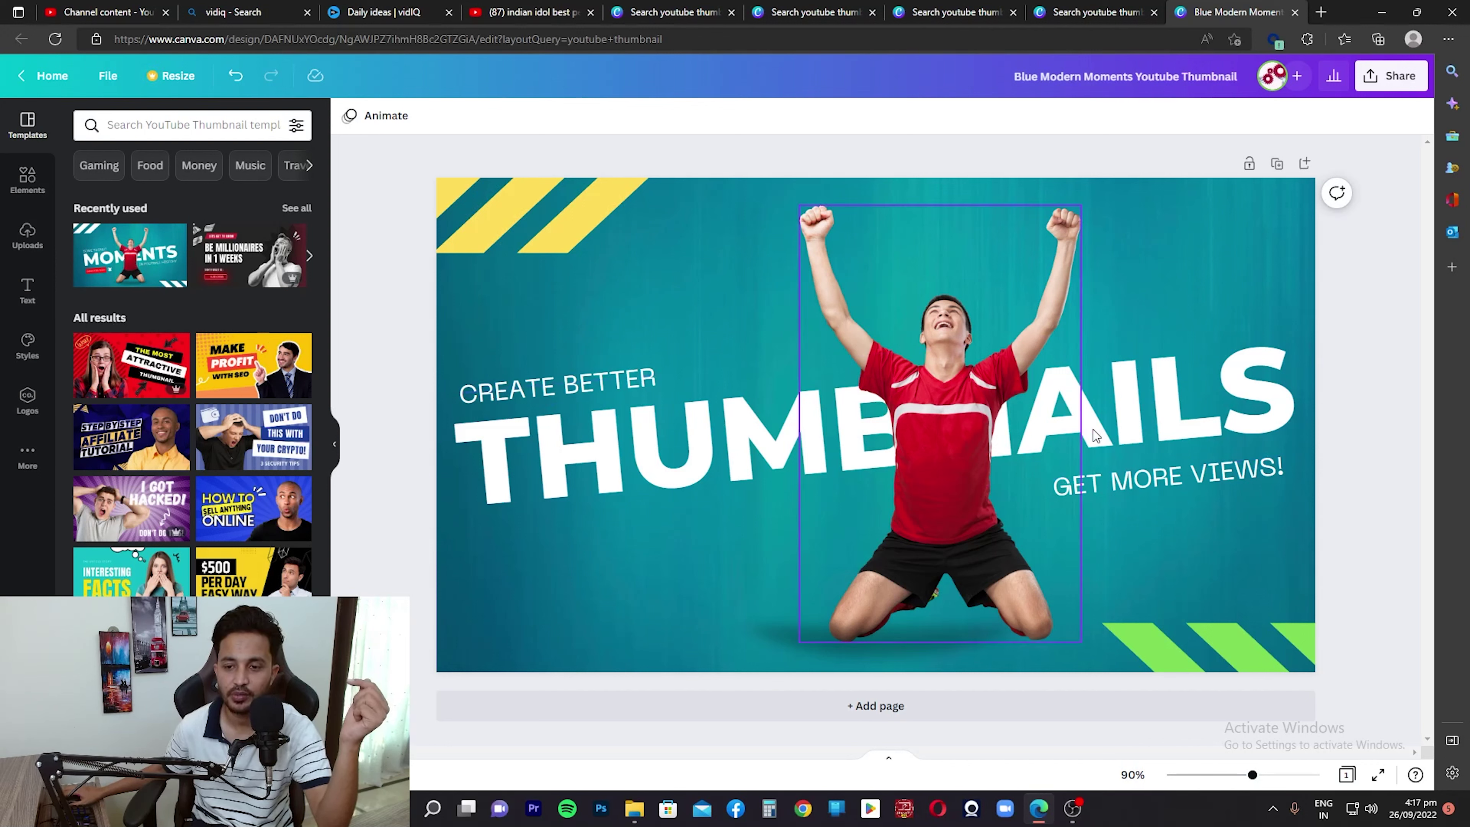
# Apply the Lift text effect to the "THUMBNAILS" headline at intensity 50.
pyautogui.click(625, 440)
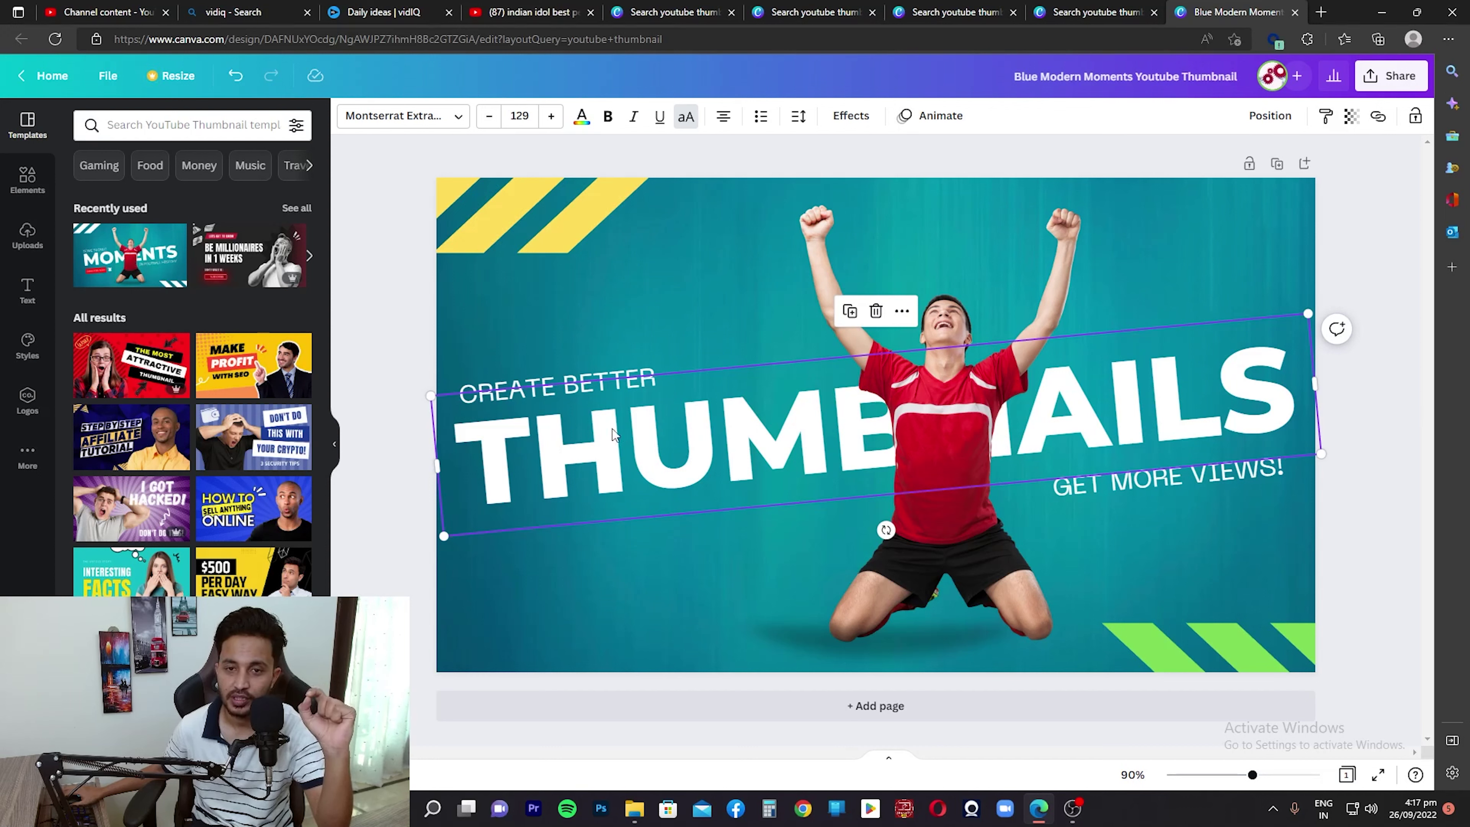
pyautogui.click(850, 116)
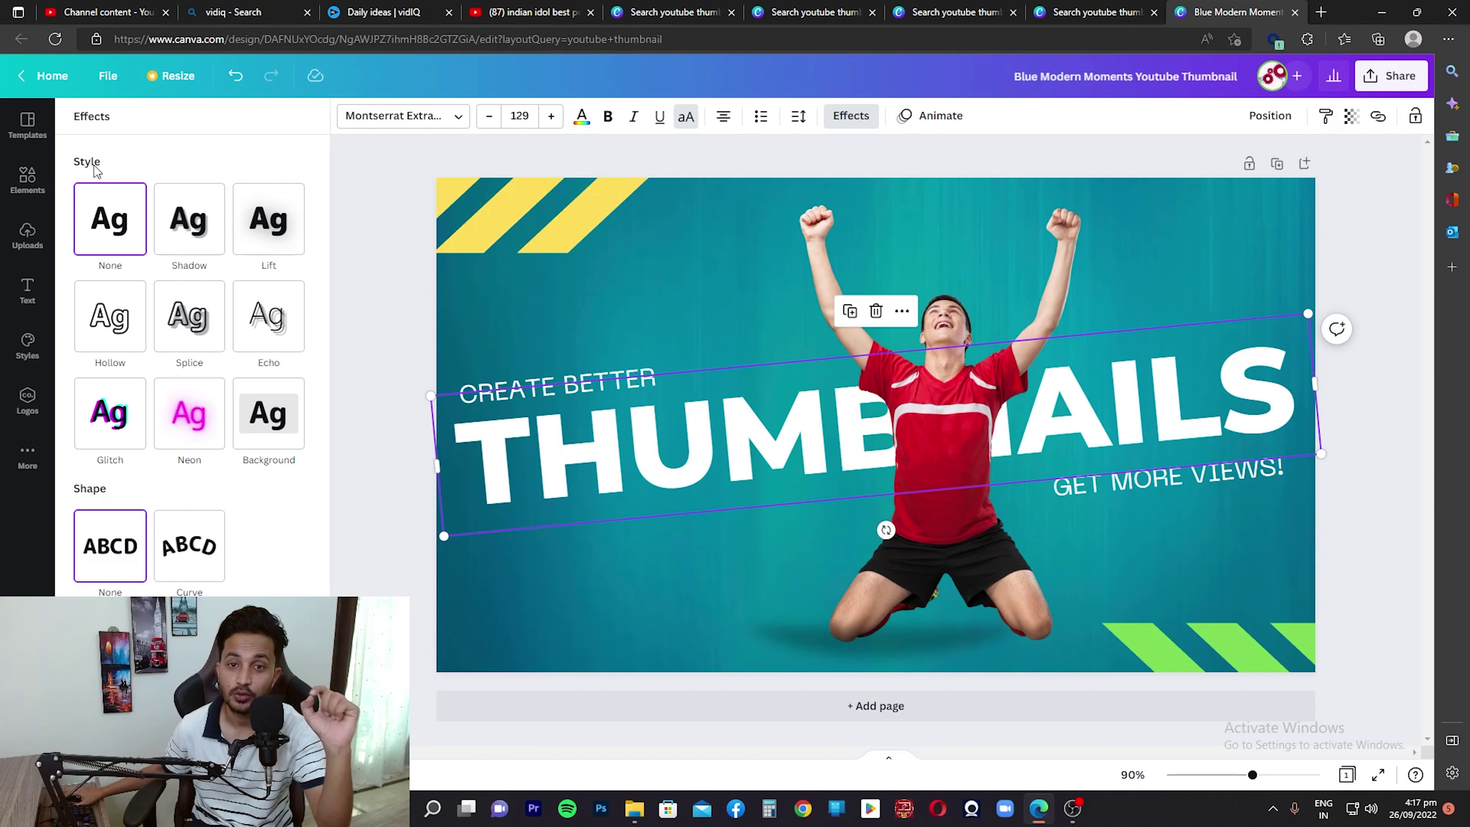
pyautogui.click(283, 216)
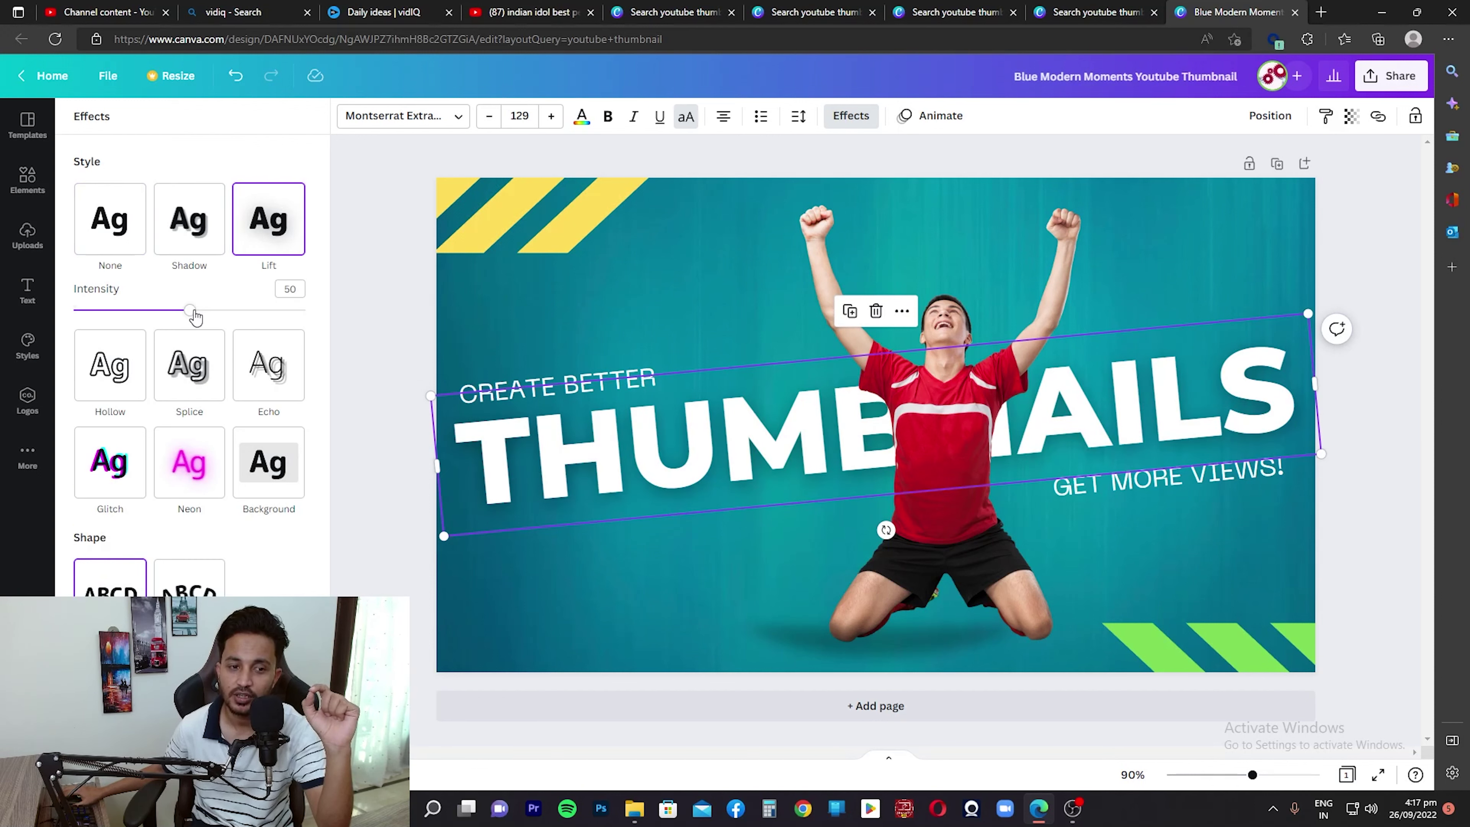
pyautogui.moveTo(195, 315); pyautogui.dragTo(230, 315)
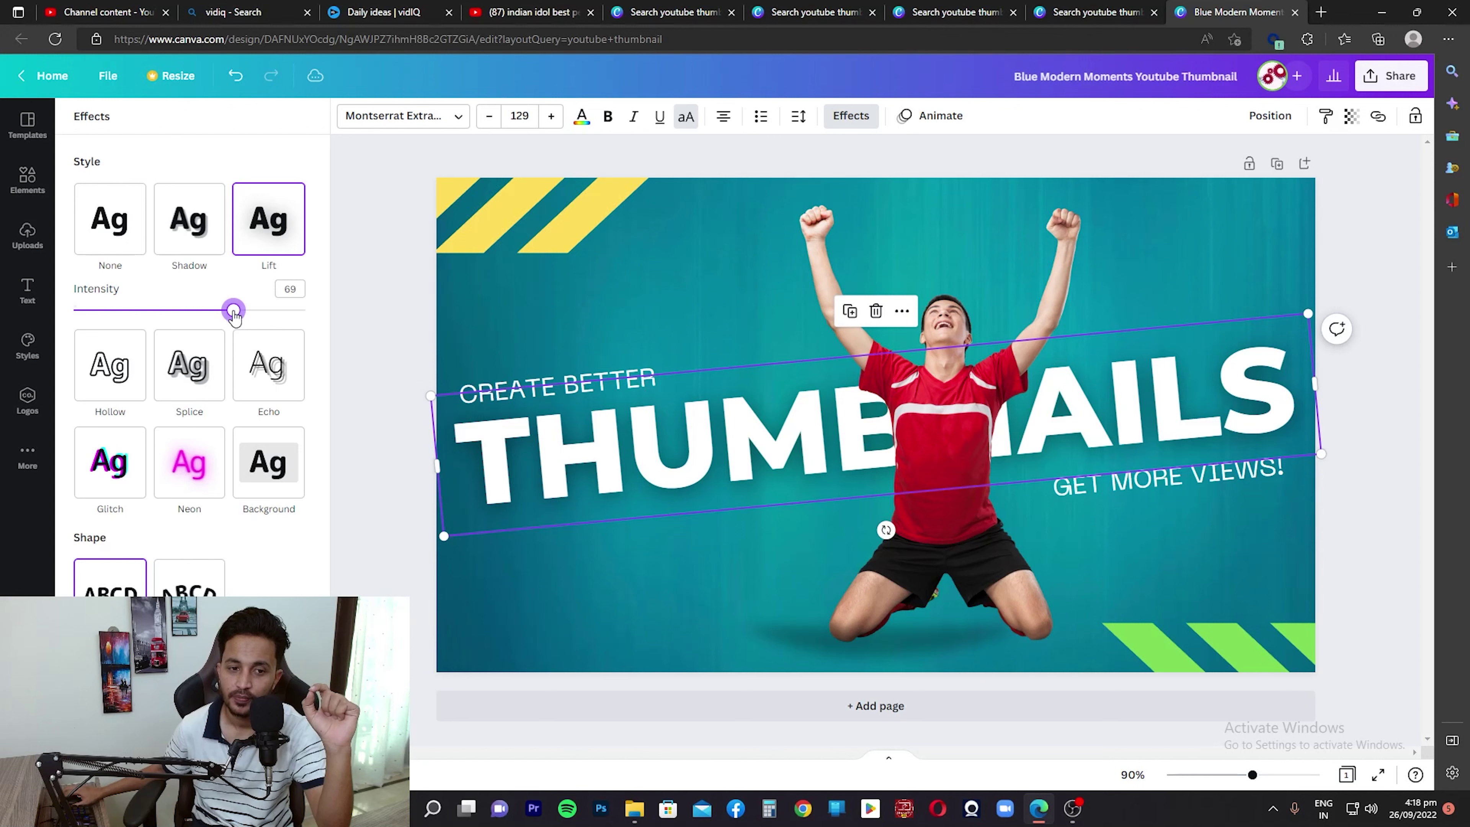
pyautogui.moveTo(229, 316); pyautogui.dragTo(225, 316)
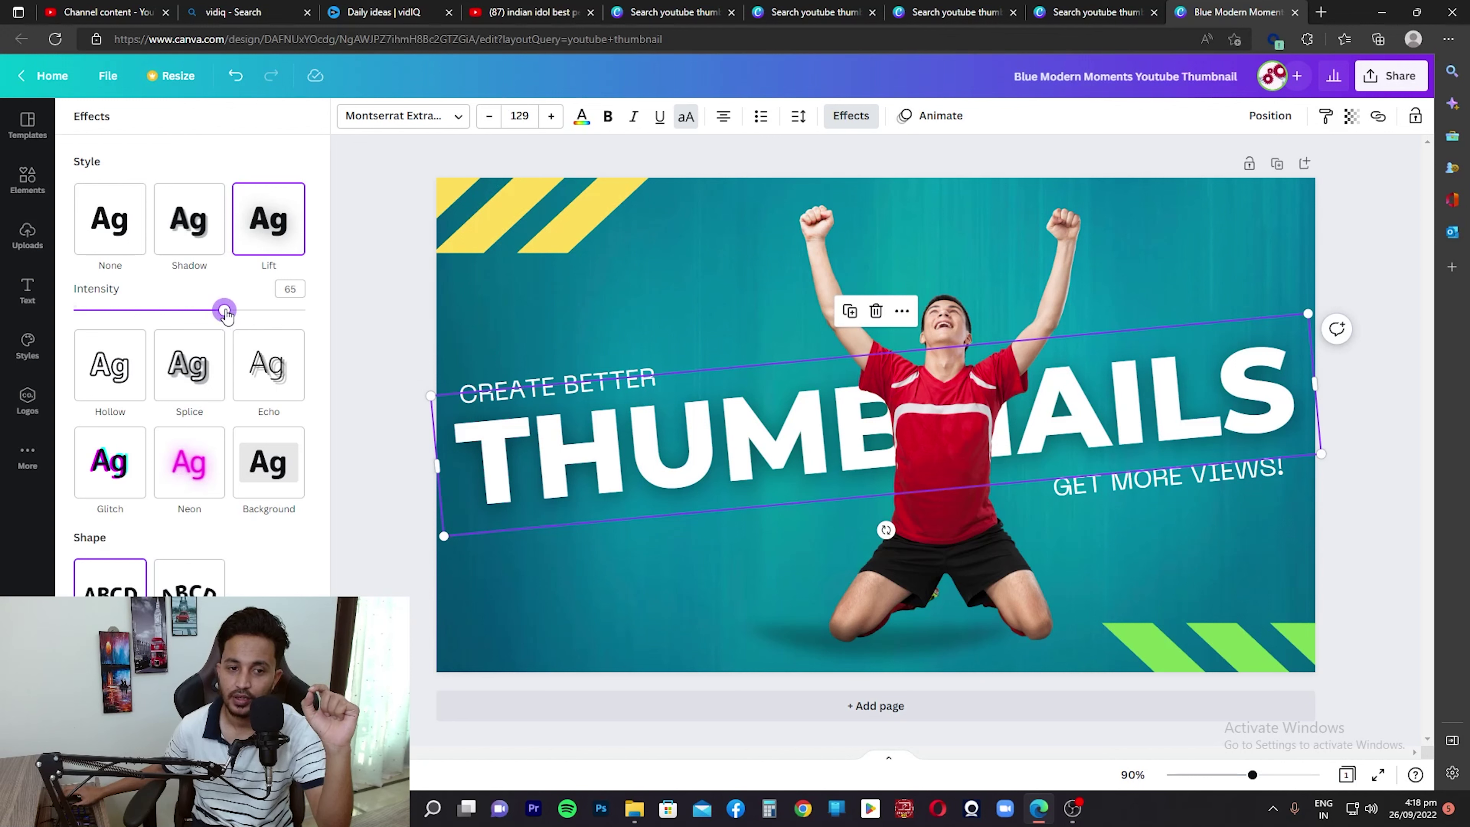
pyautogui.click(112, 223)
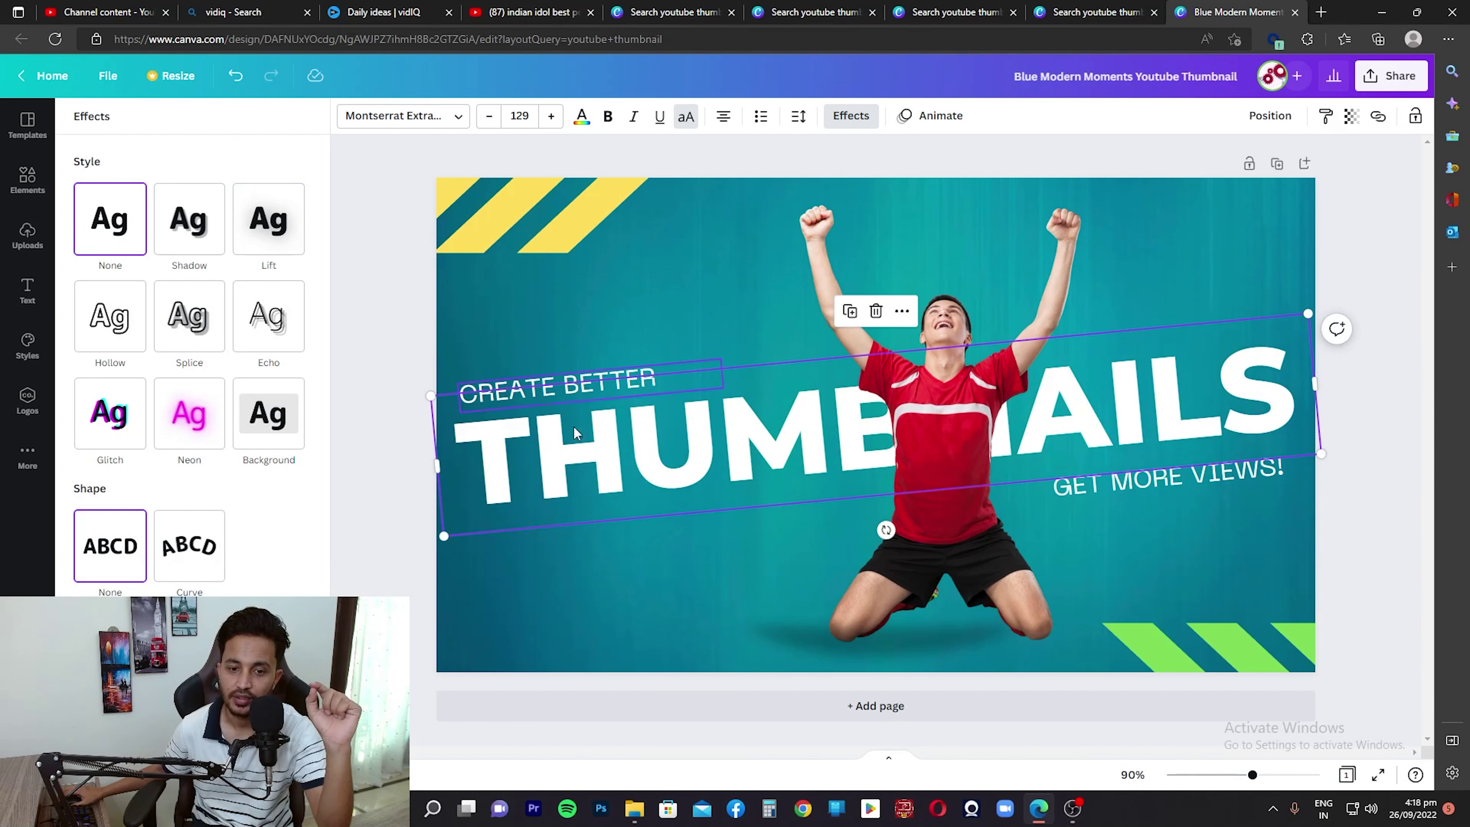
pyautogui.click(299, 236)
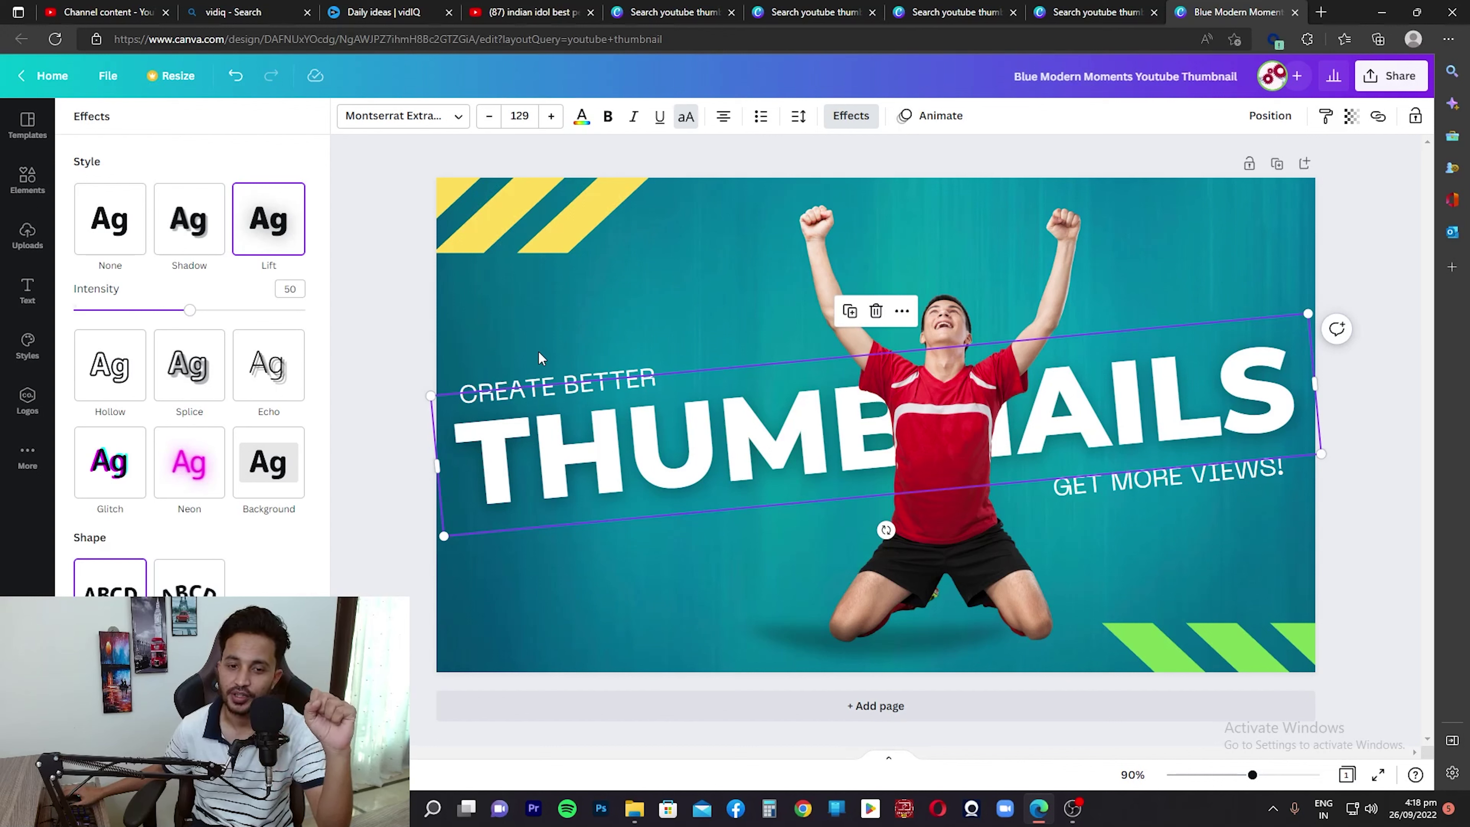
# Apply the Lift effect to the "CREATE BETTER" and "GET MORE VIEWS!" texts at the default intensity.
pyautogui.click(537, 380)
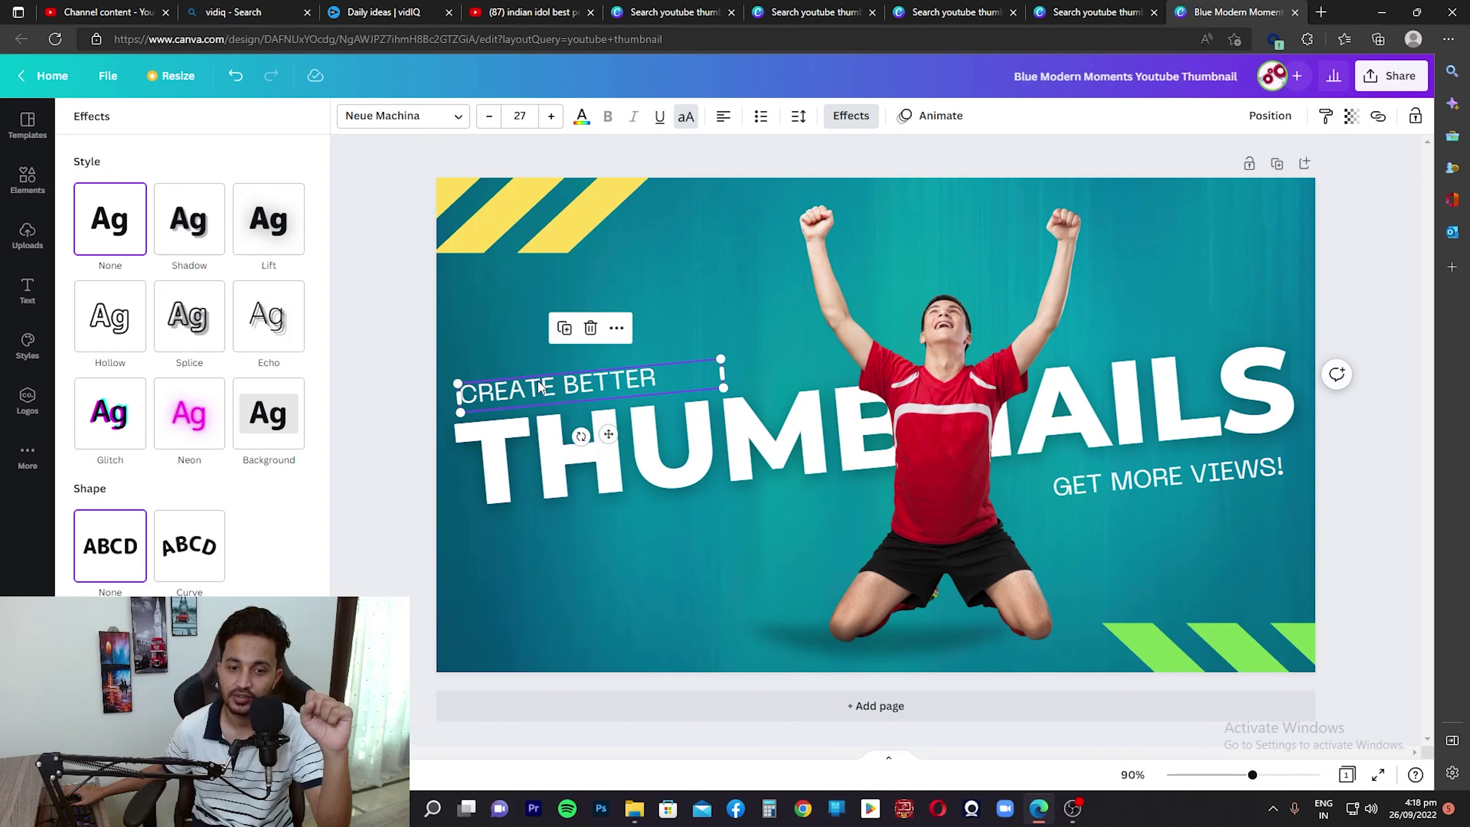
pyautogui.click(254, 211)
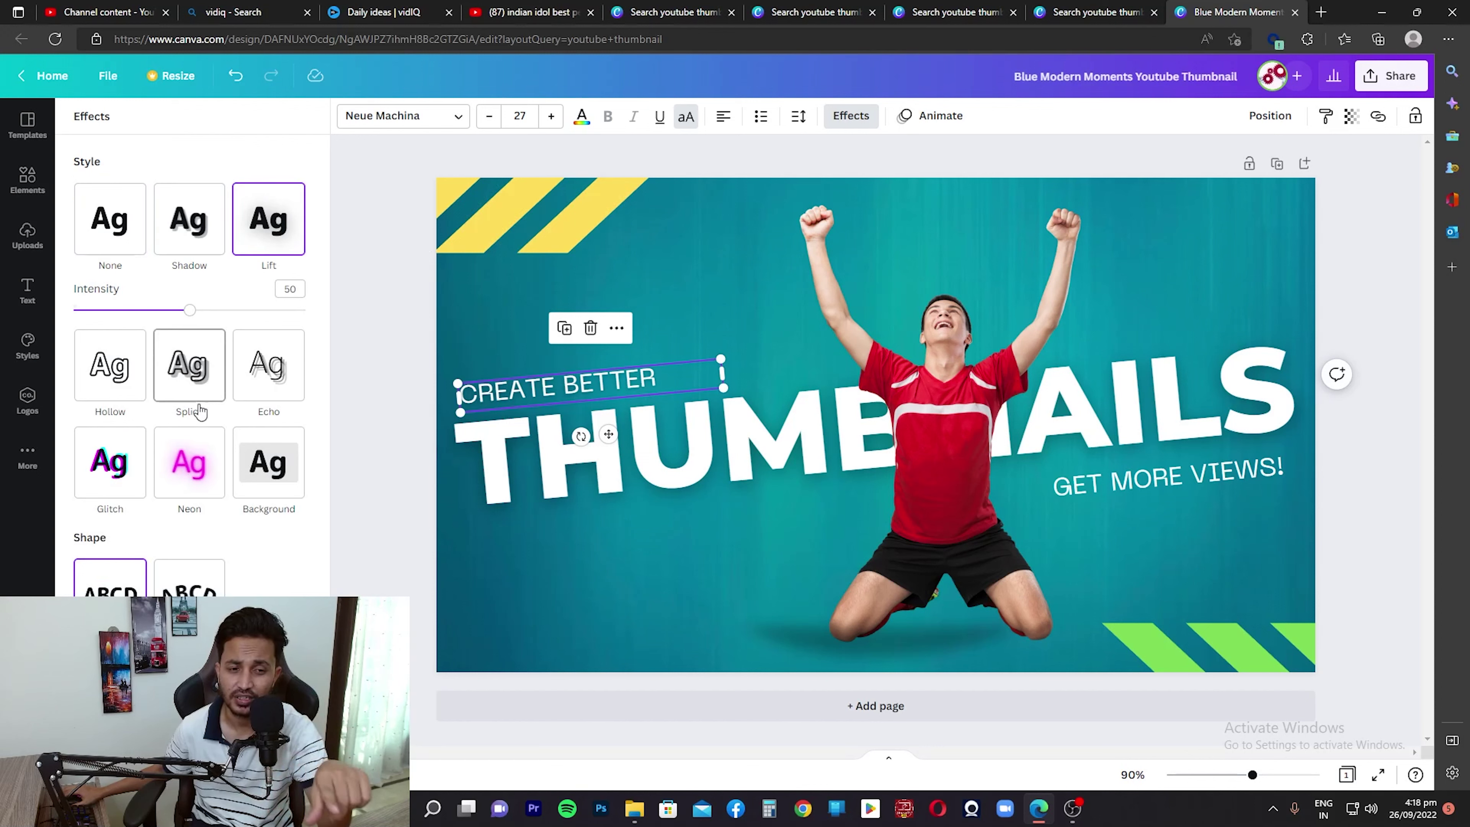
pyautogui.click(1192, 485)
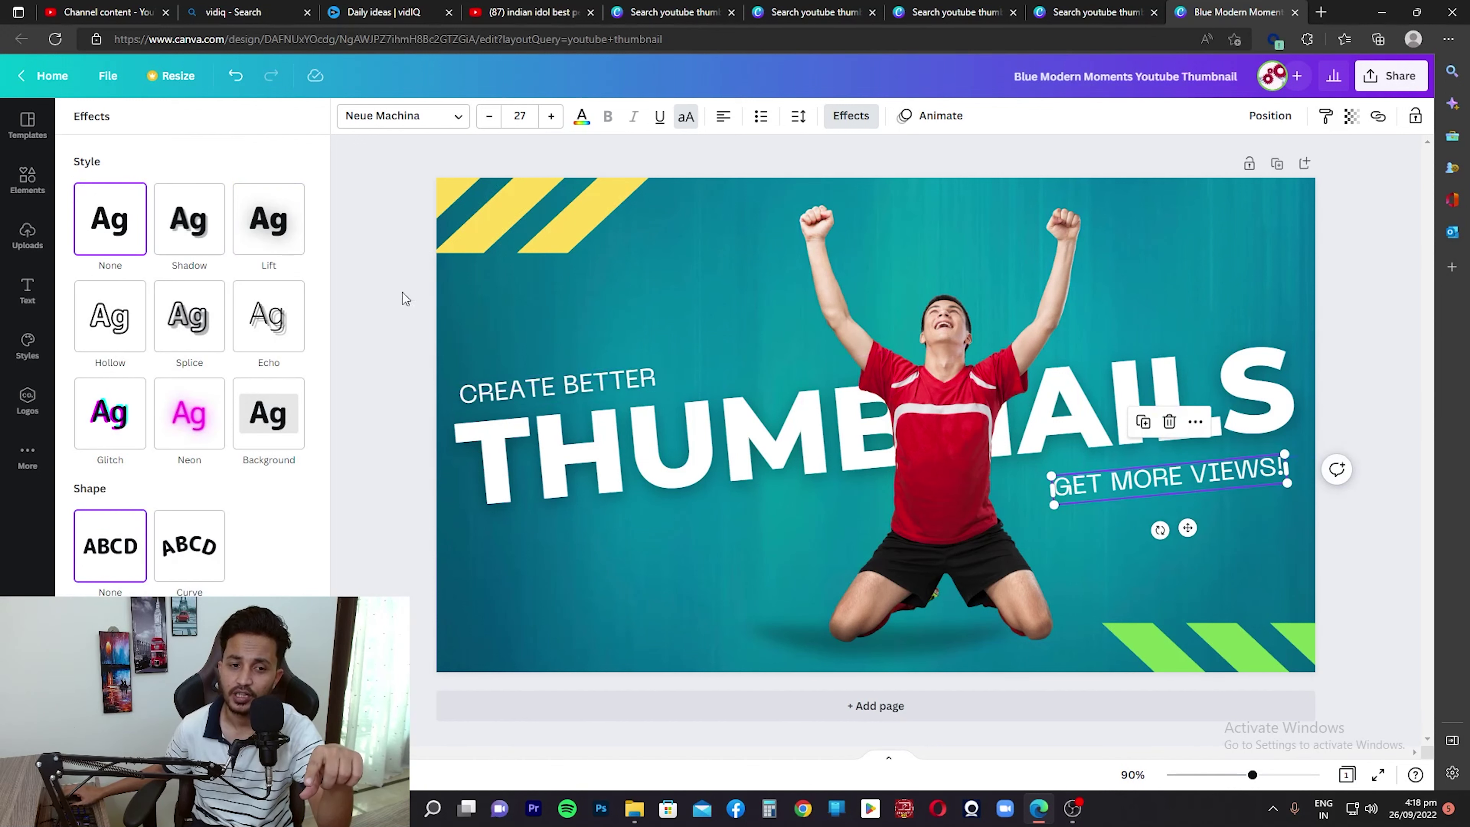
pyautogui.click(288, 229)
pyautogui.click(351, 323)
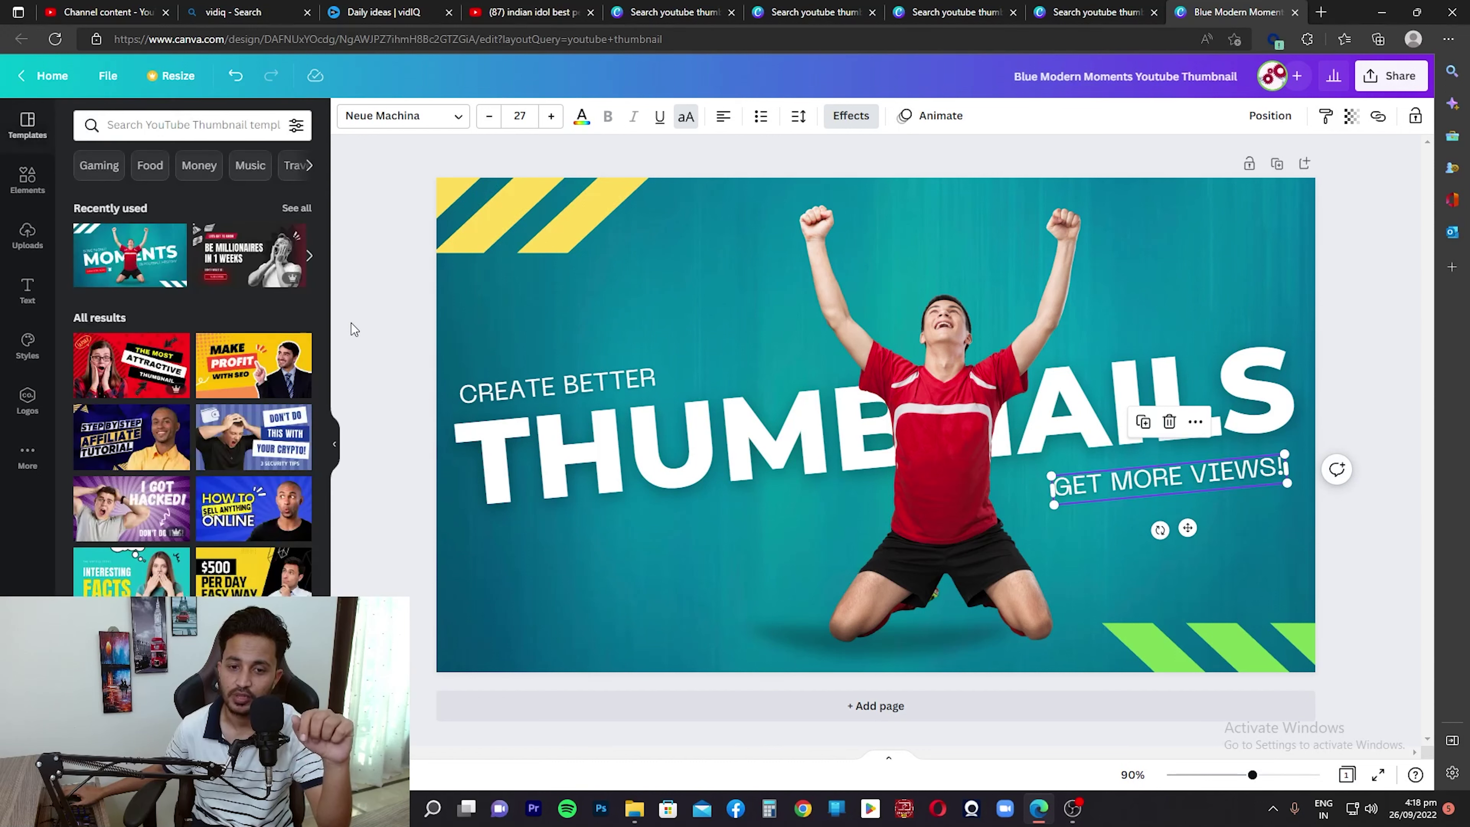
pyautogui.click(379, 327)
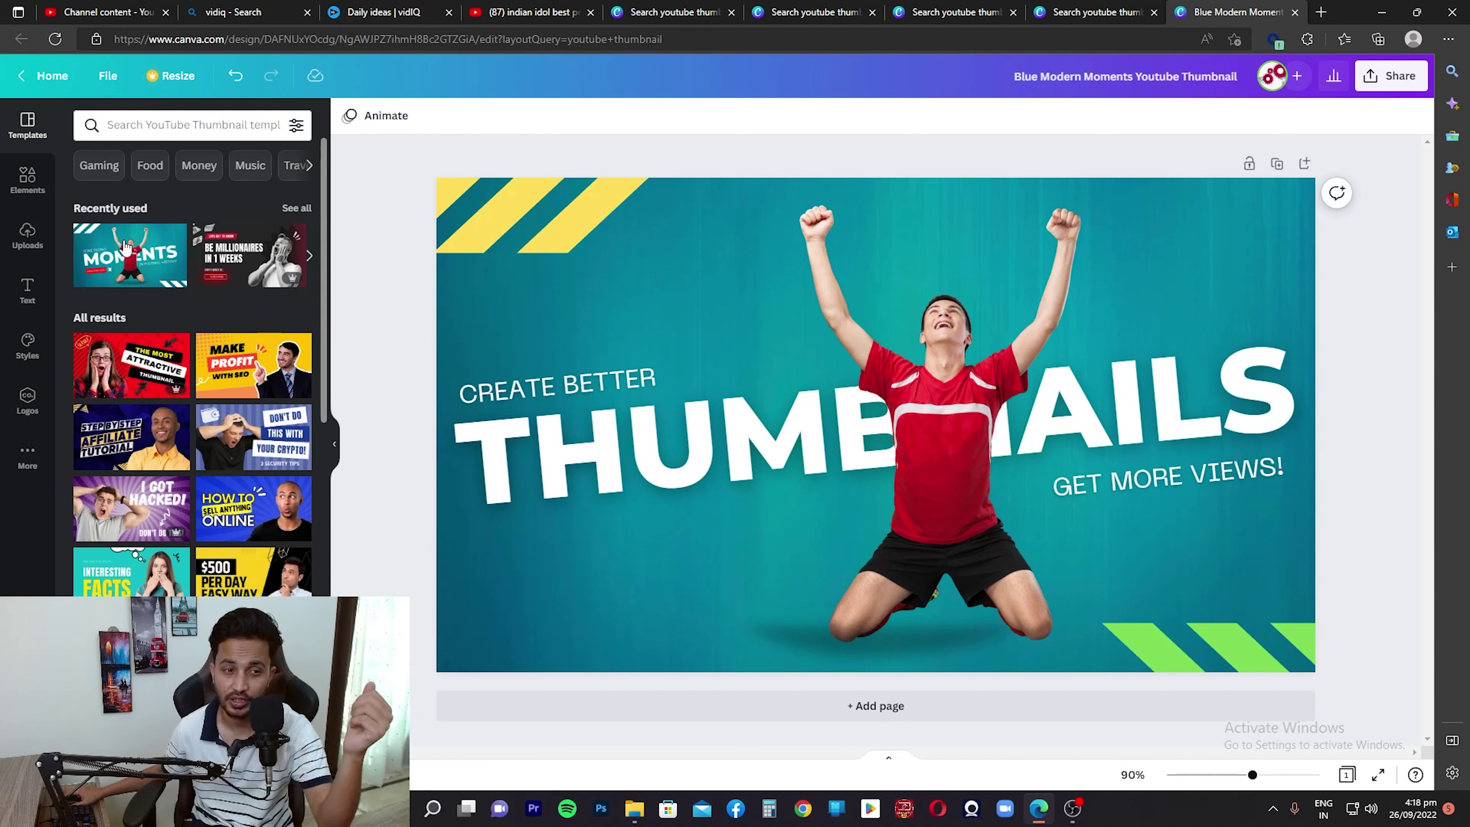
# Search the elements for "circle", add the thin gold glitter ring and place it around the footballer's raised arms and torso.
pyautogui.click(27, 180)
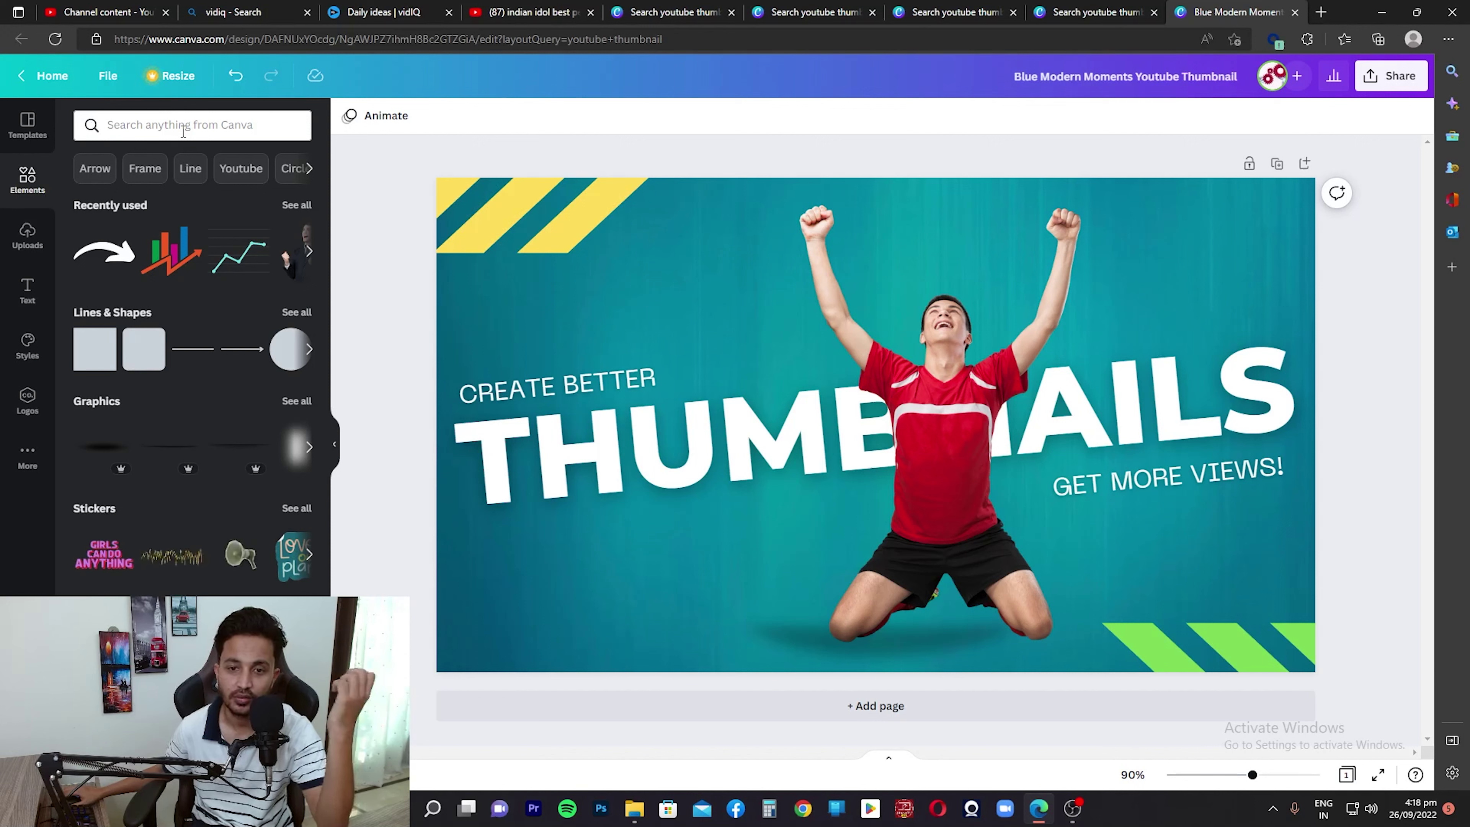
pyautogui.click(183, 131)
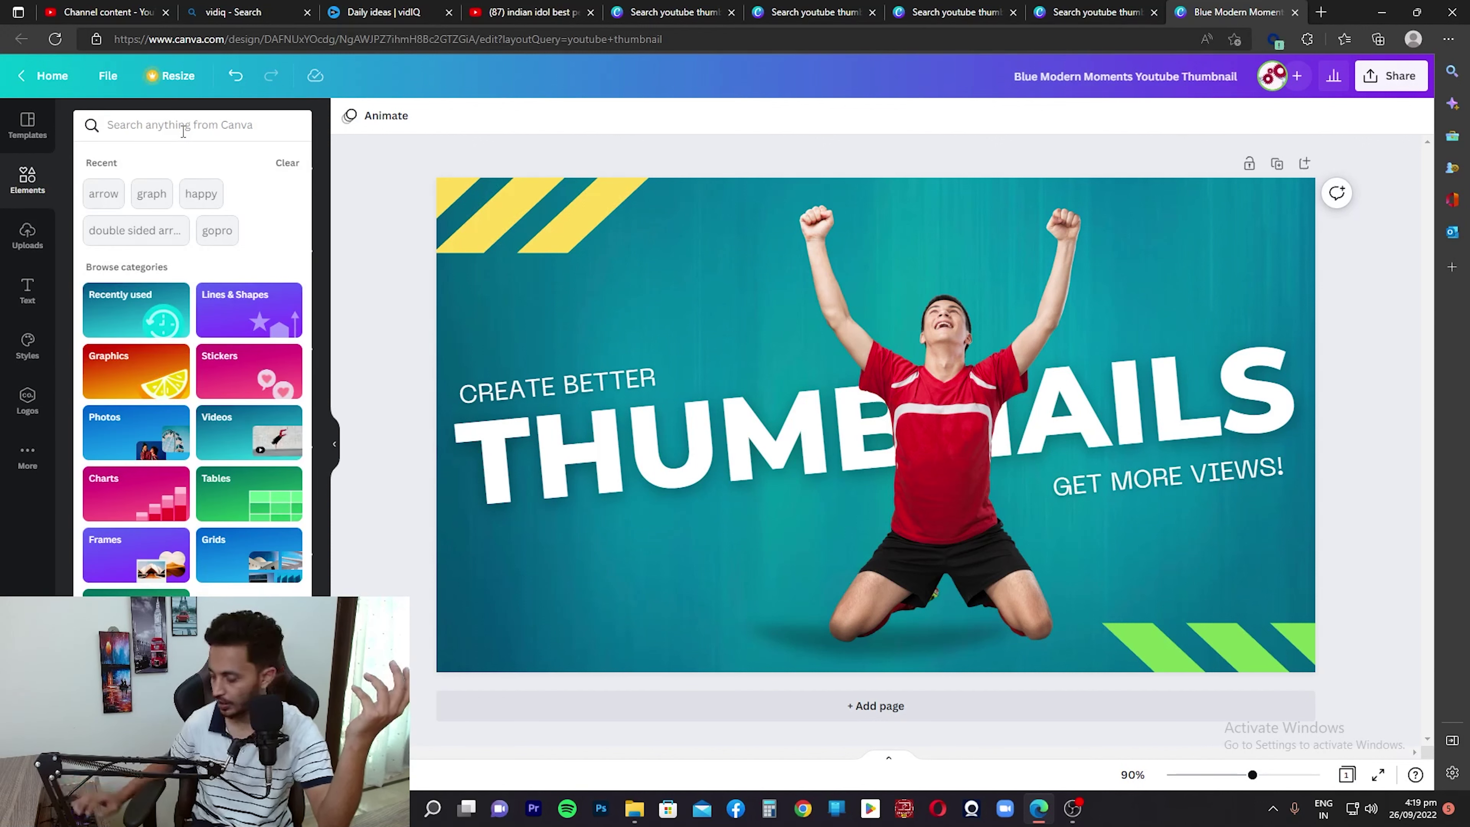
pyautogui.write('circ')
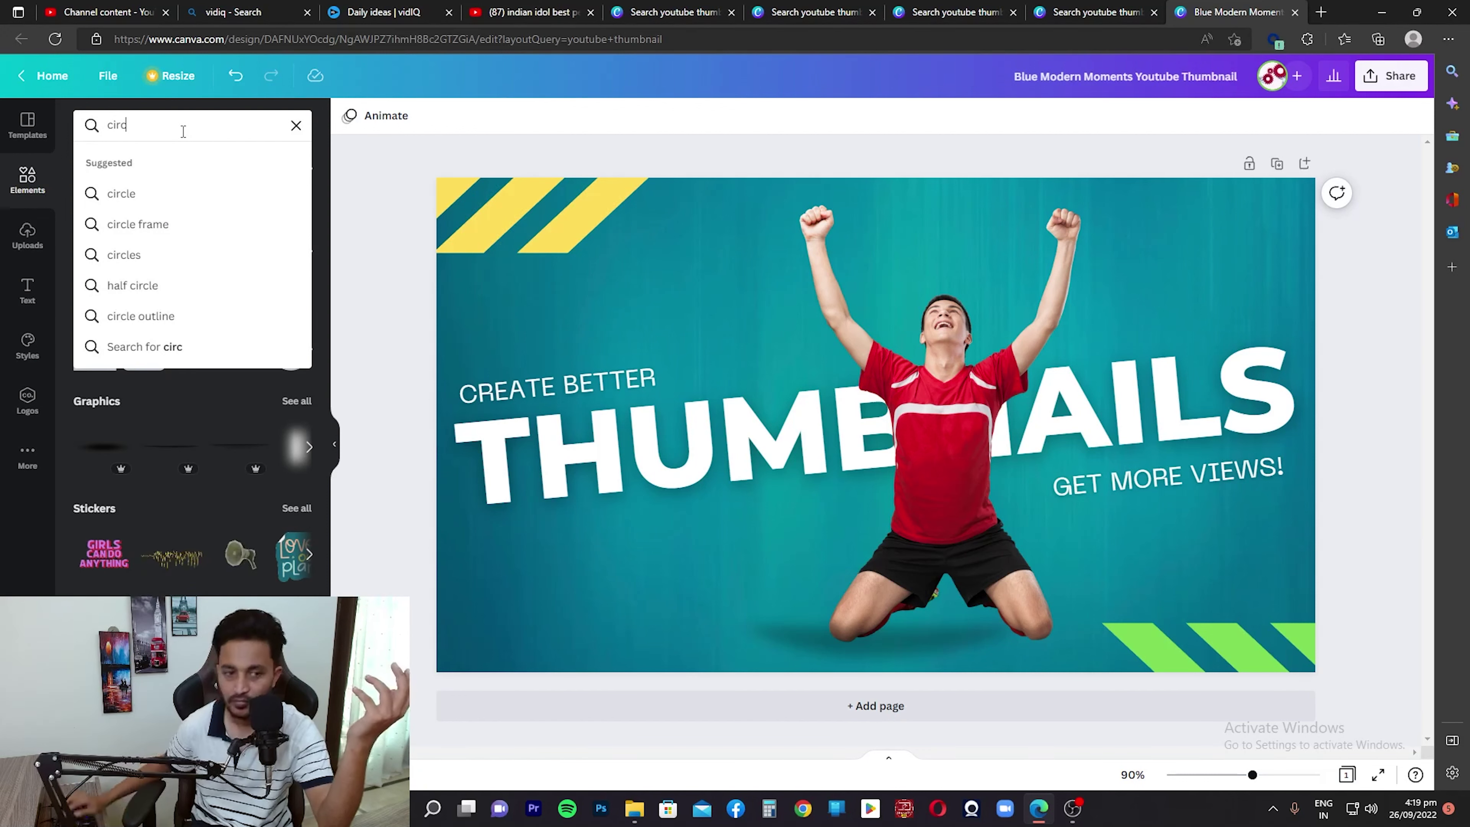
pyautogui.click(138, 195)
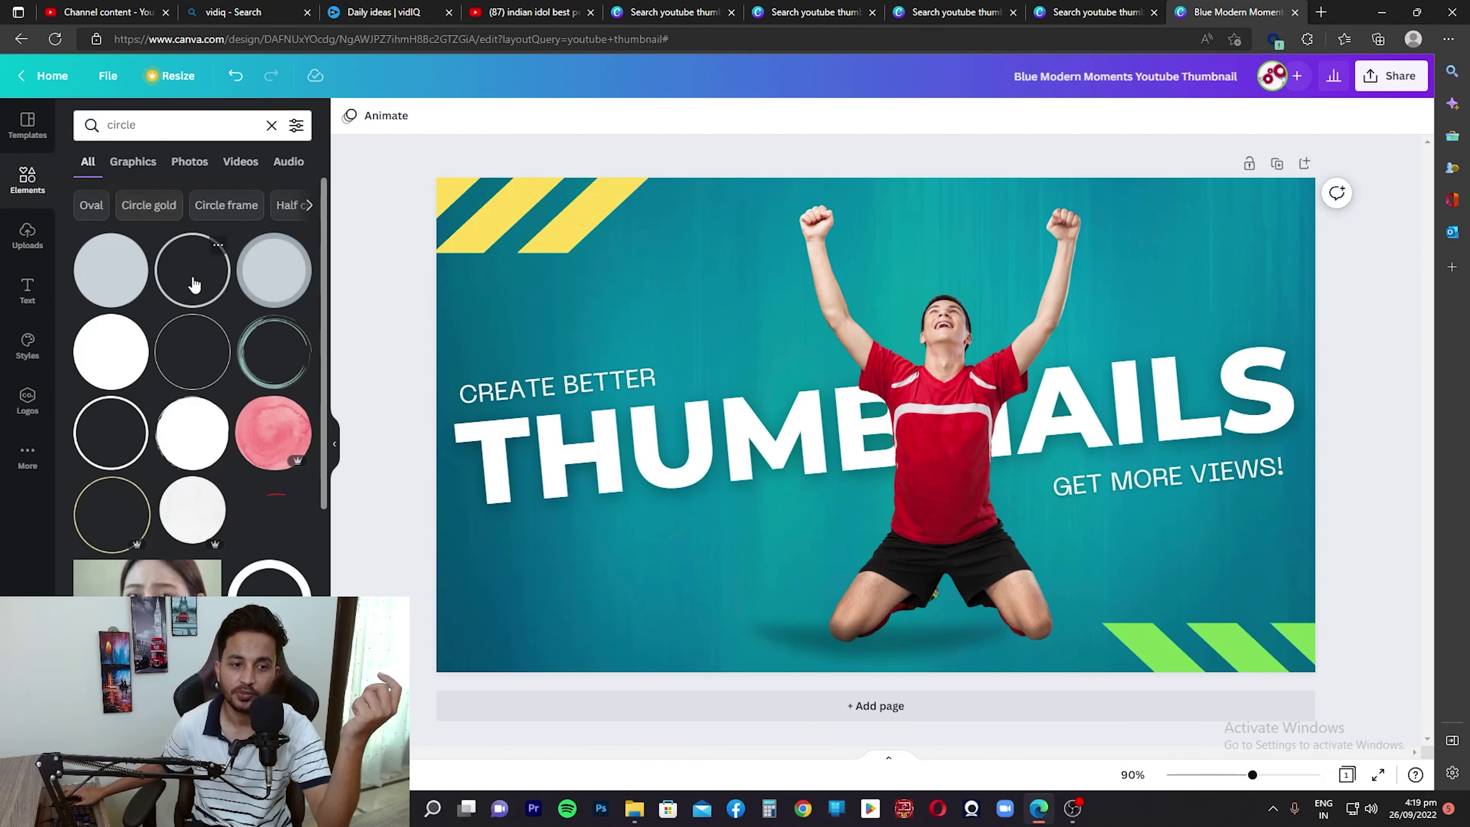
pyautogui.click(115, 516)
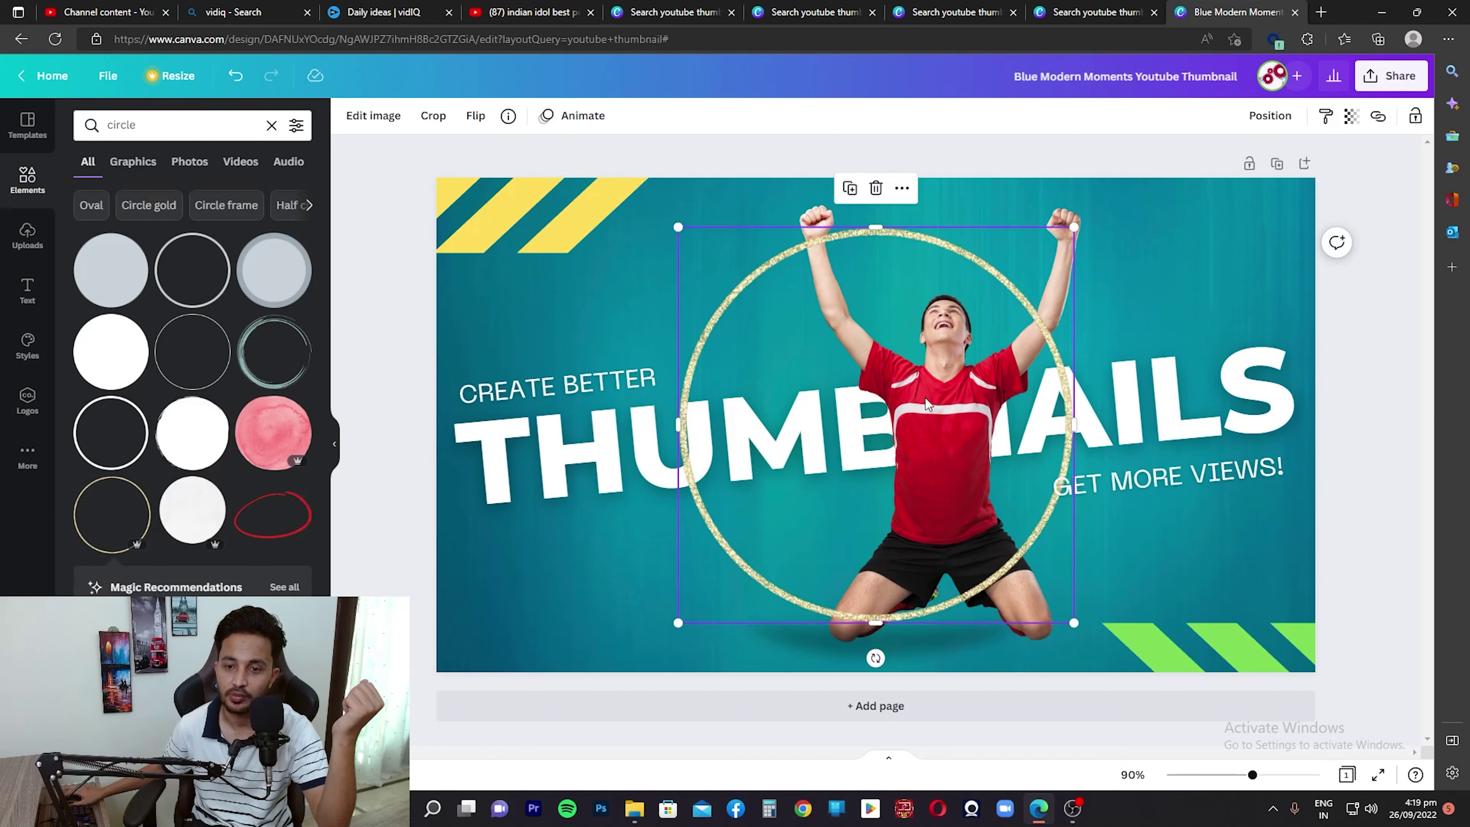
pyautogui.moveTo(954, 389); pyautogui.dragTo(993, 344)
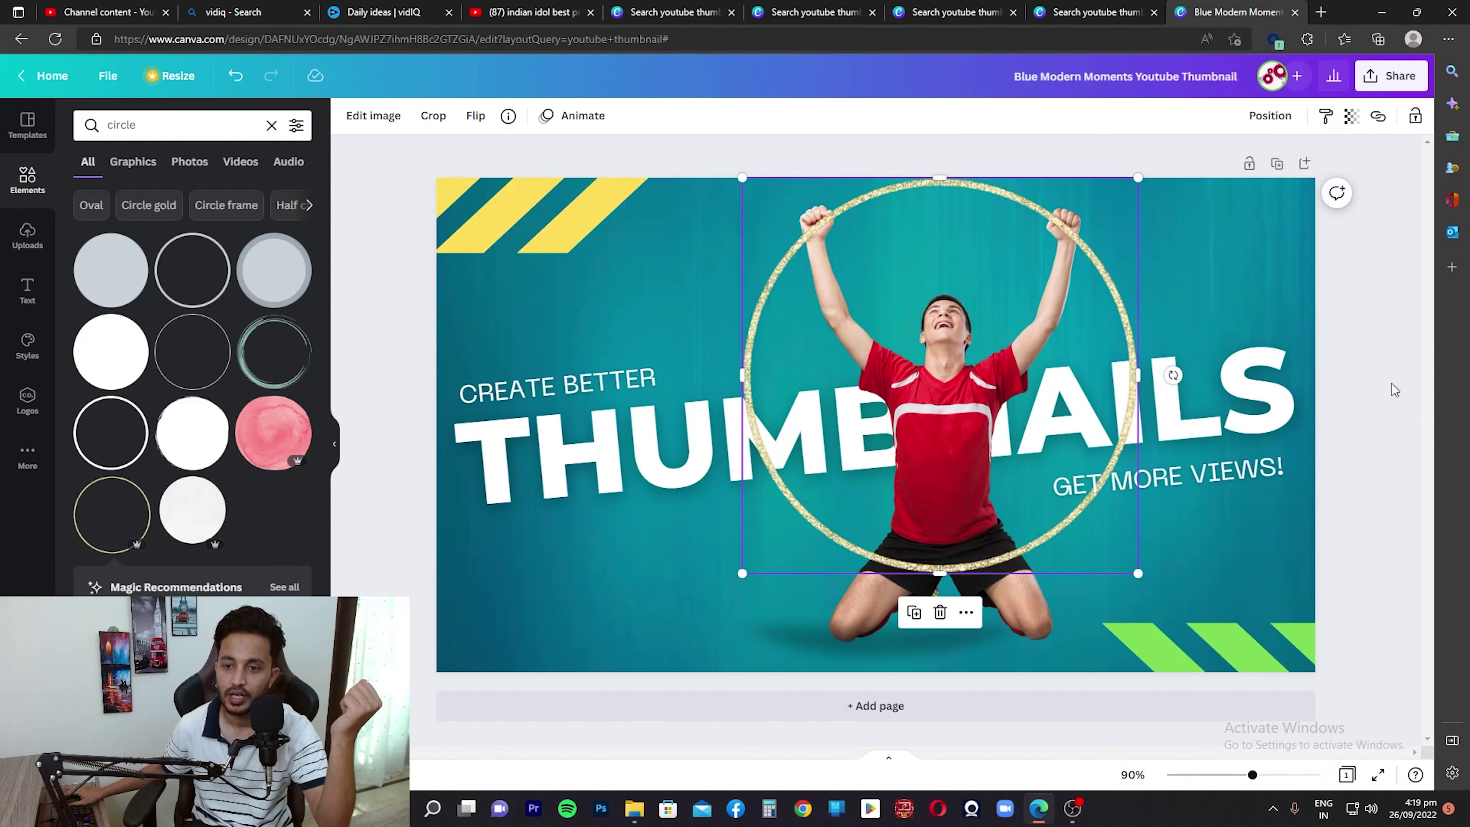
pyautogui.click(1396, 370)
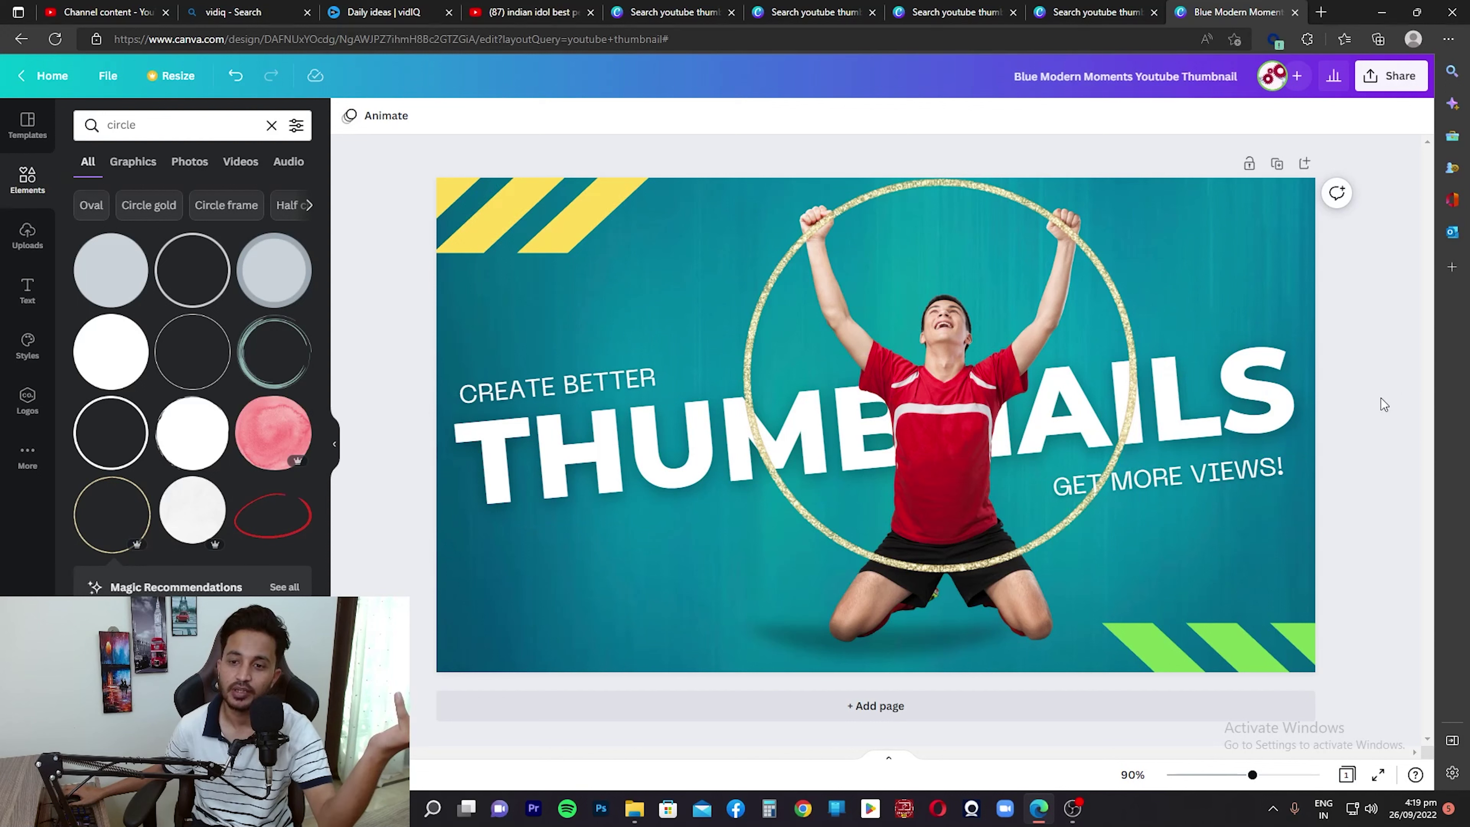
# Set the gold ring's saturation to -20 in its image adjustments.
pyautogui.click(1124, 313)
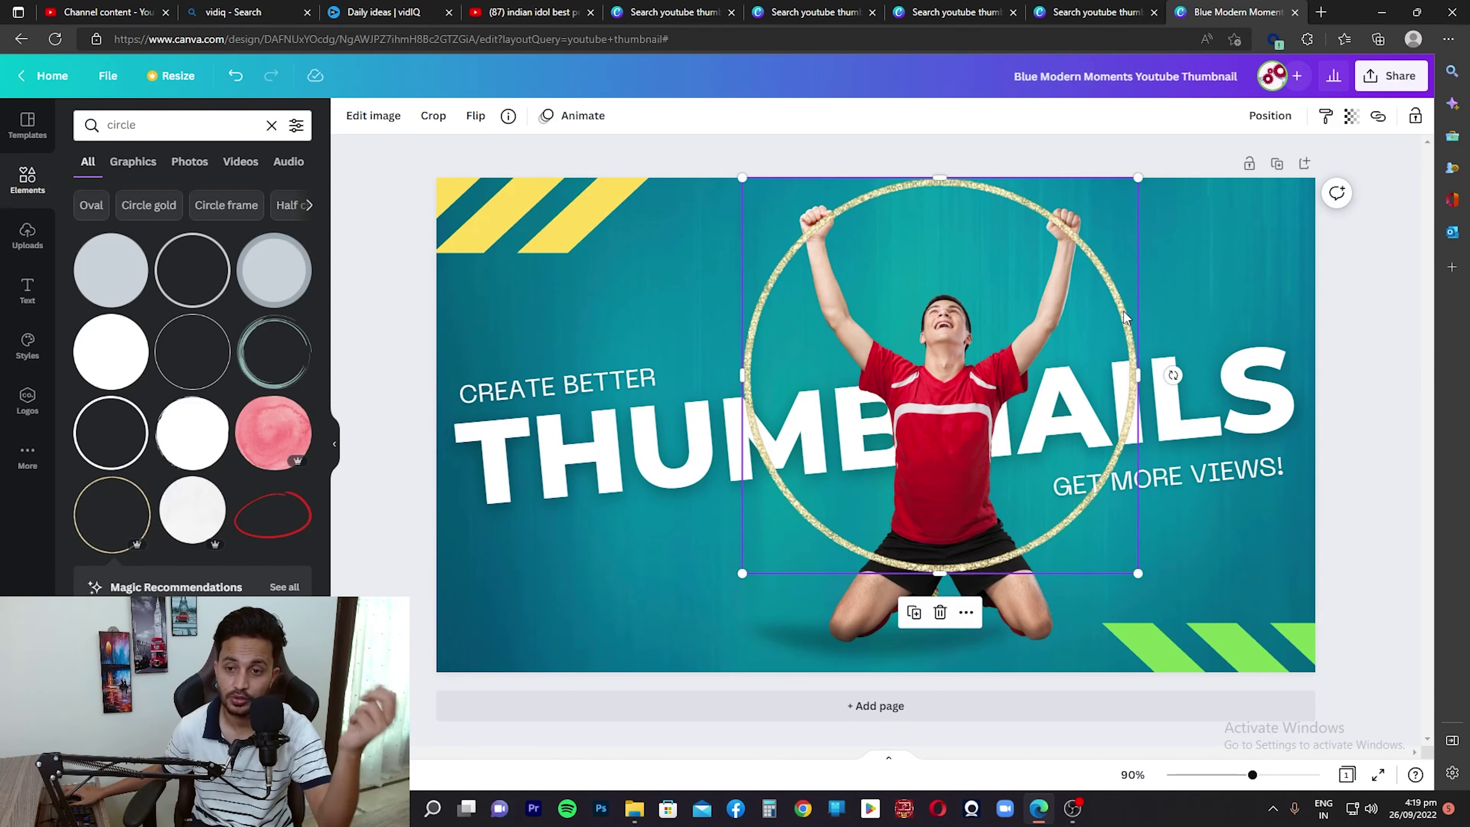
pyautogui.click(389, 124)
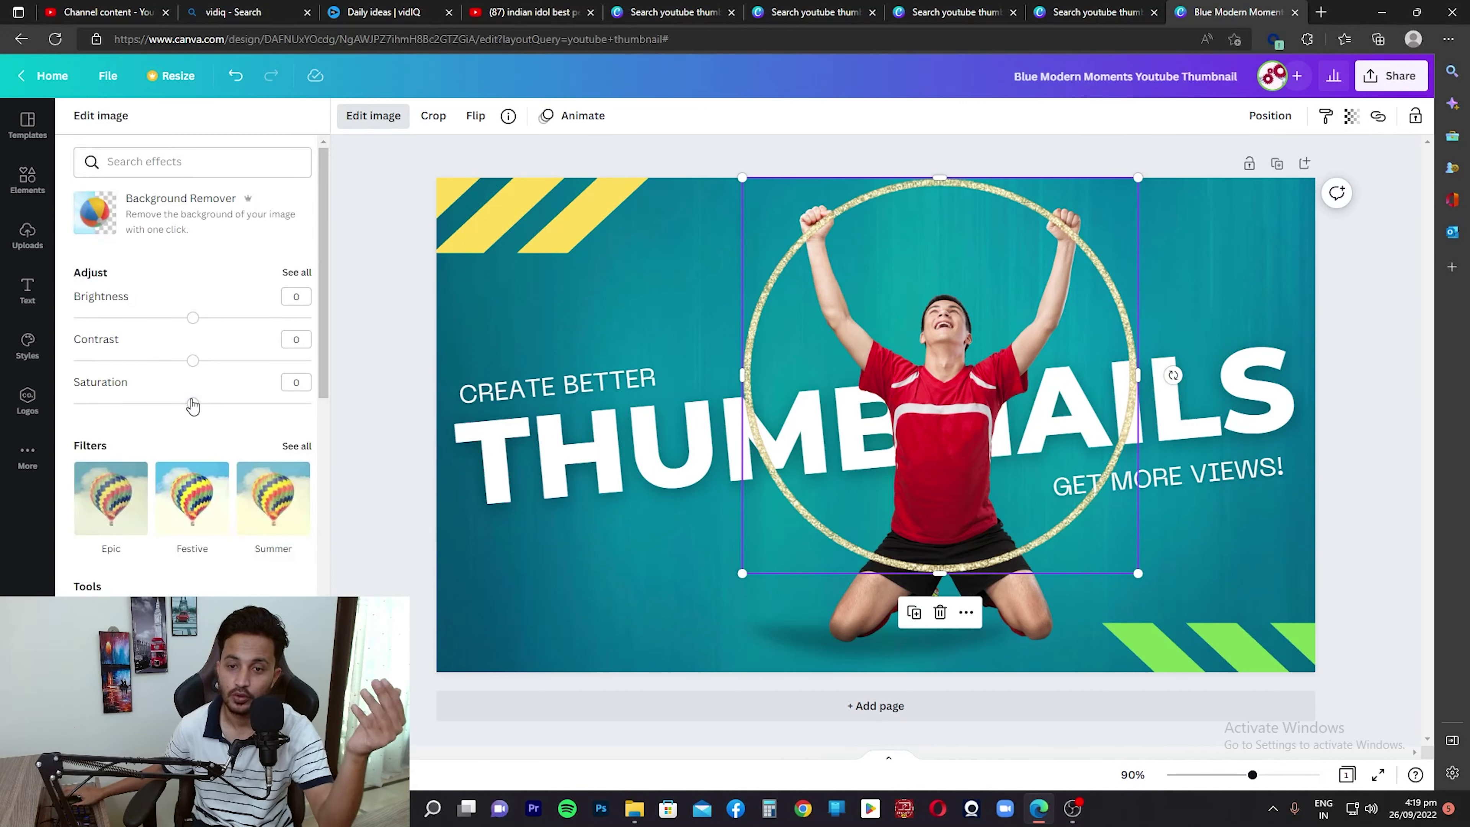
pyautogui.scroll(-5, 193, 407)
pyautogui.scroll(5, 191, 406)
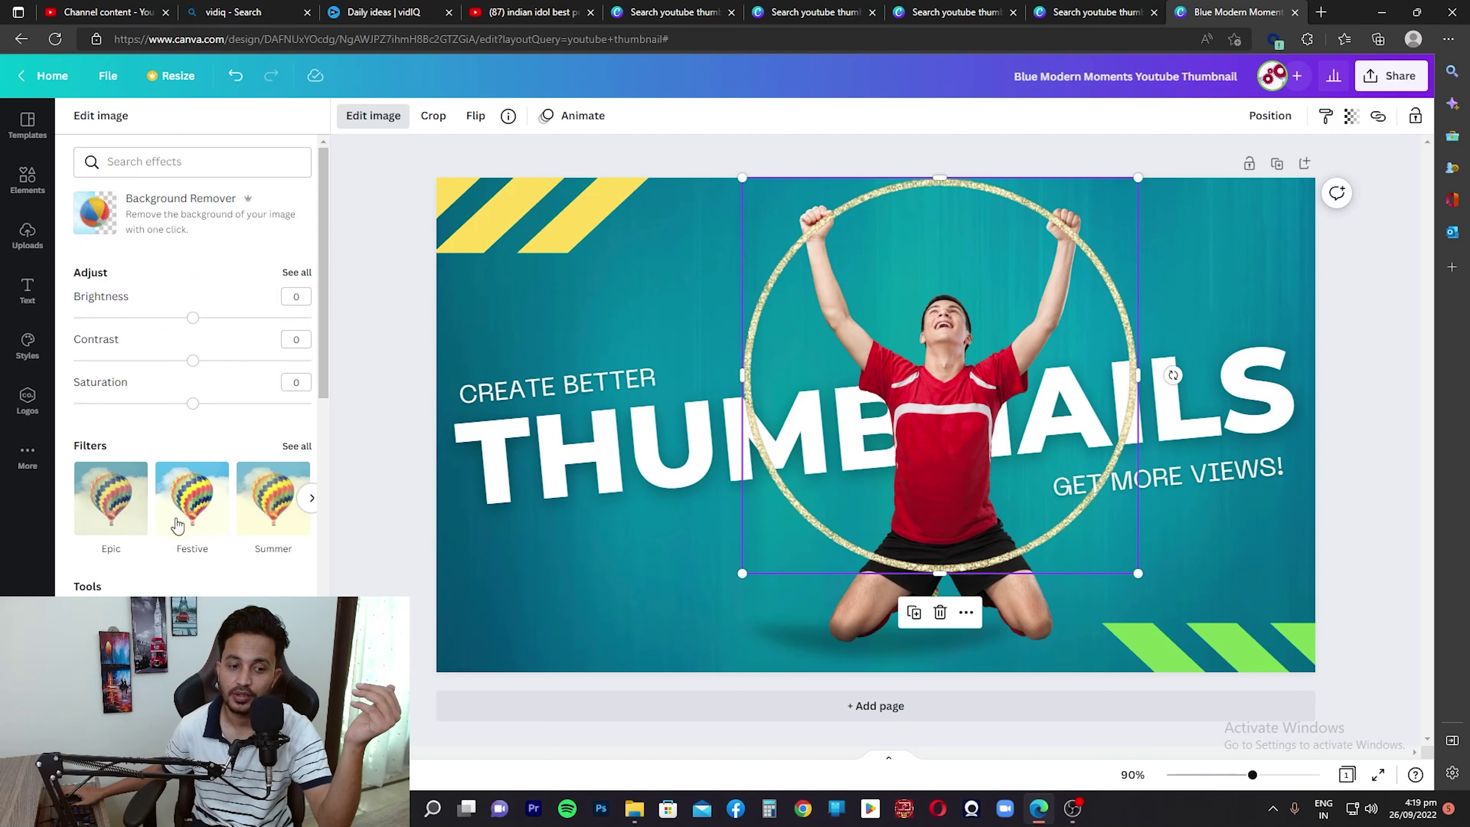
pyautogui.moveTo(192, 404)
pyautogui.mouseDown()
pyautogui.moveTo(285, 405)
pyautogui.moveTo(73, 420)
pyautogui.moveTo(171, 418)
pyautogui.mouseUp()
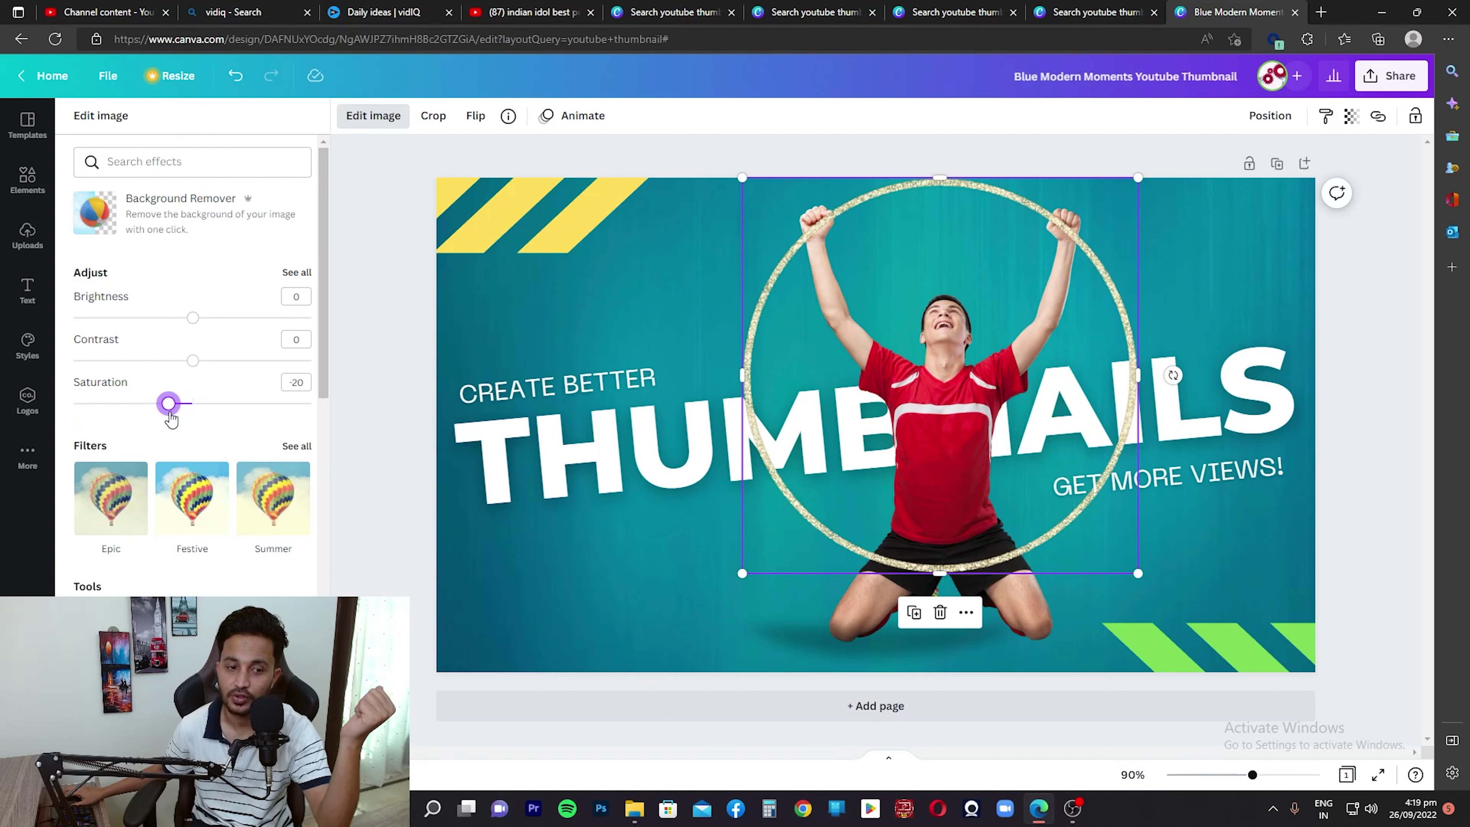
# Apply the Drop shadow effect to the gold ring.
pyautogui.scroll(-3, 173, 508)
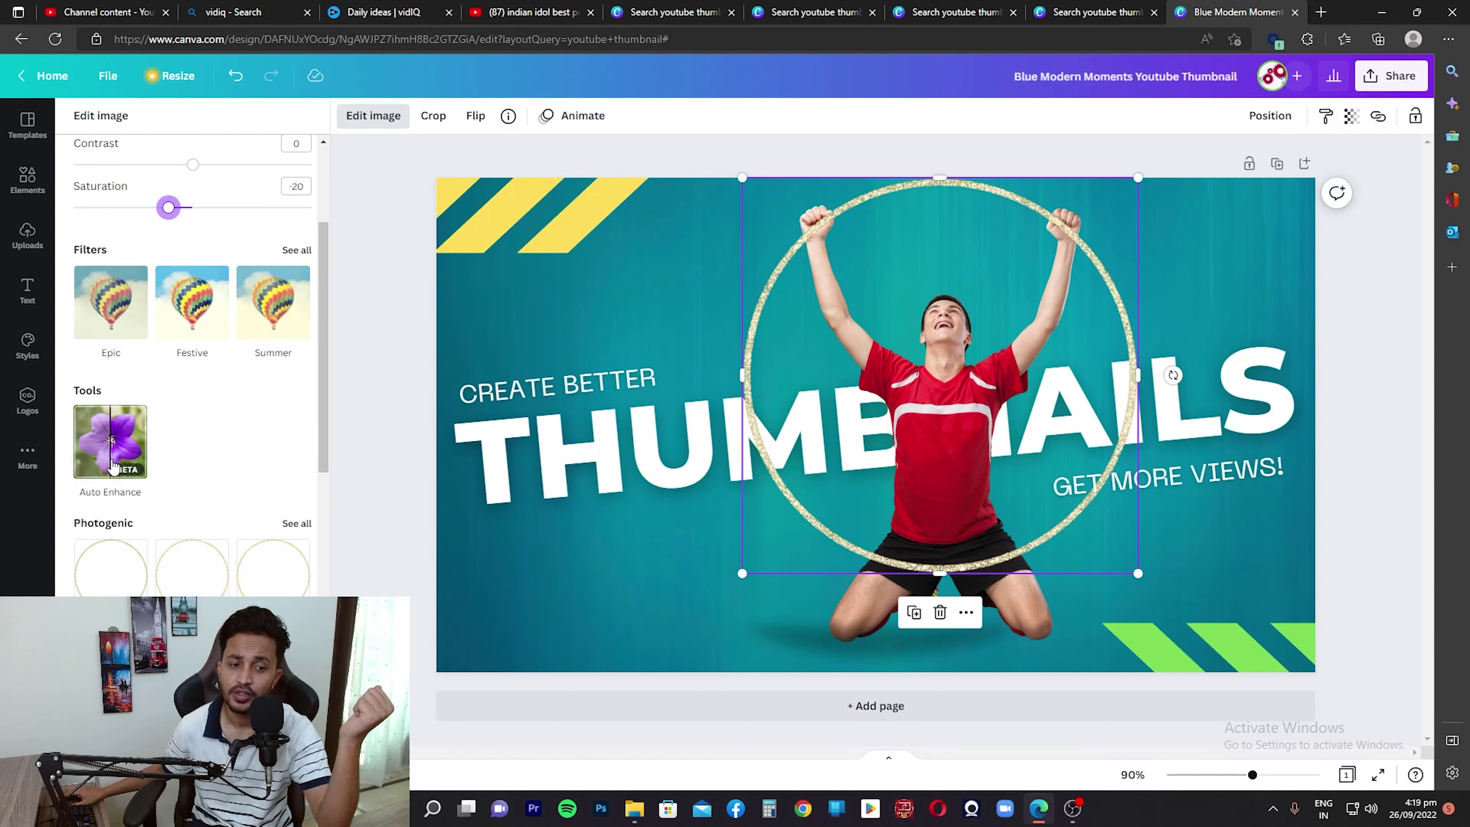
pyautogui.scroll(-8, 132, 461)
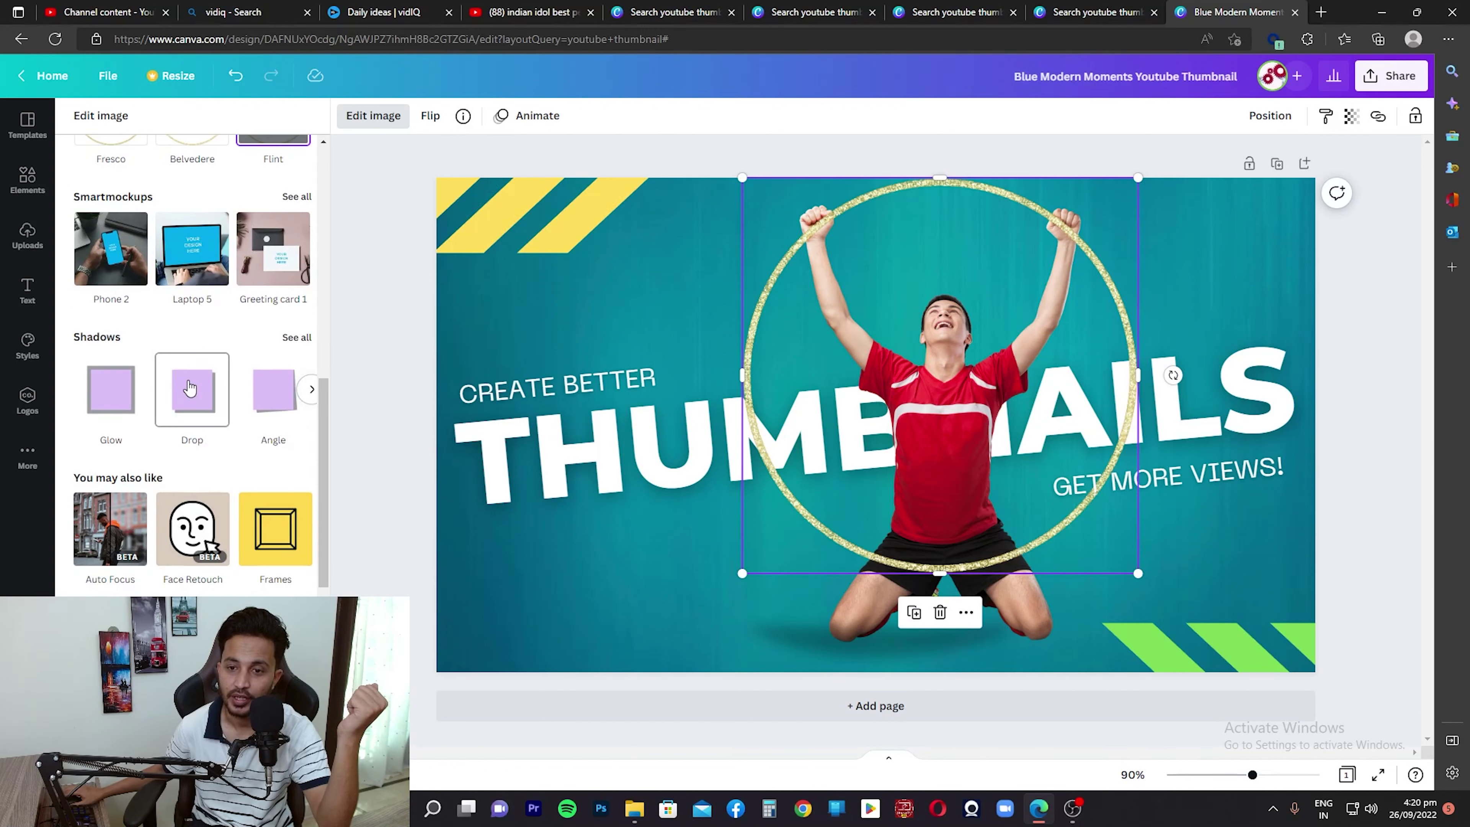
pyautogui.click(190, 388)
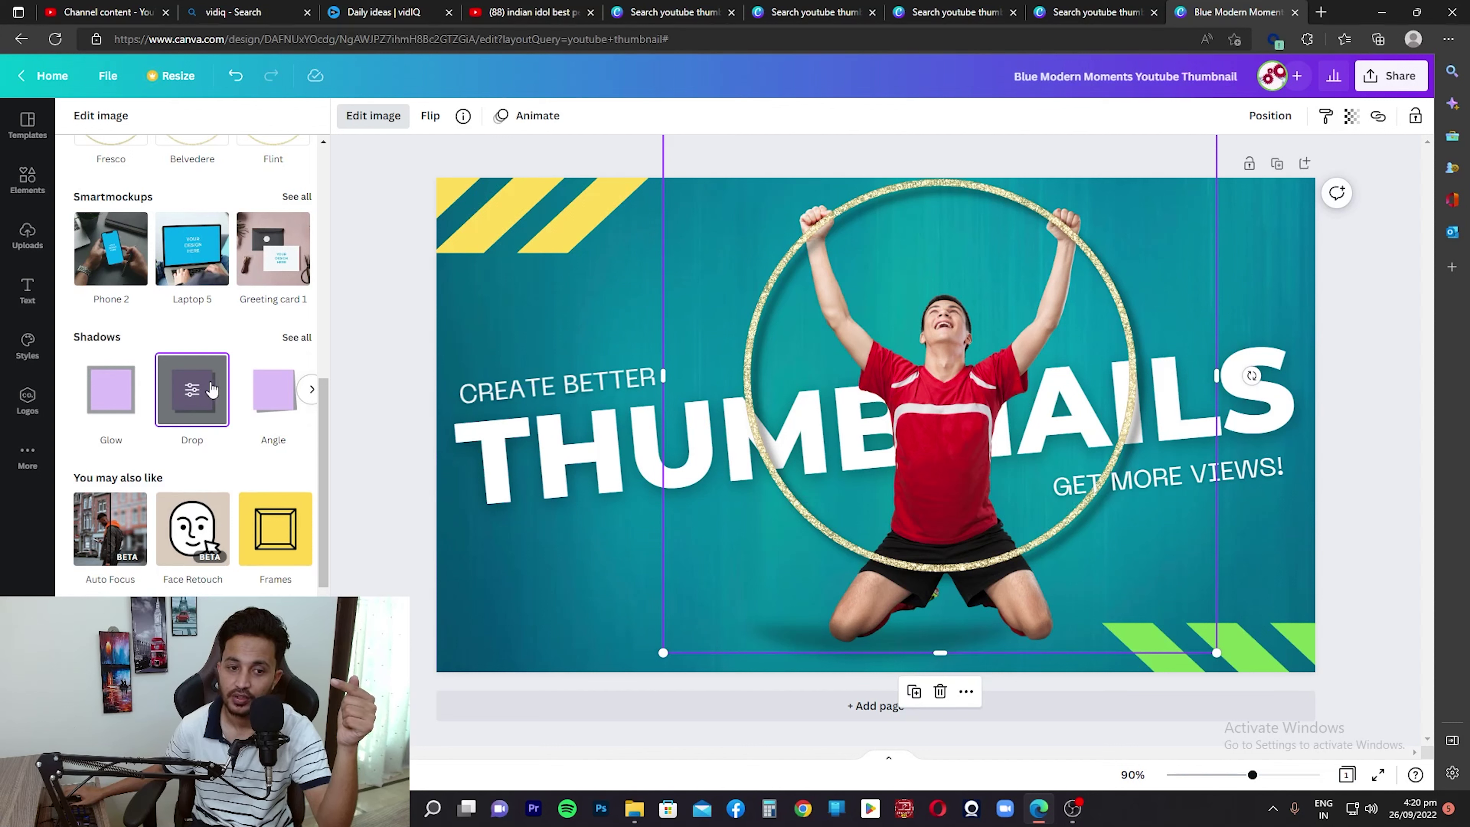
# Set the gold ring's drop shadow transparency to 38 and its blur to 6, keeping the offset at 2.
pyautogui.click(192, 389)
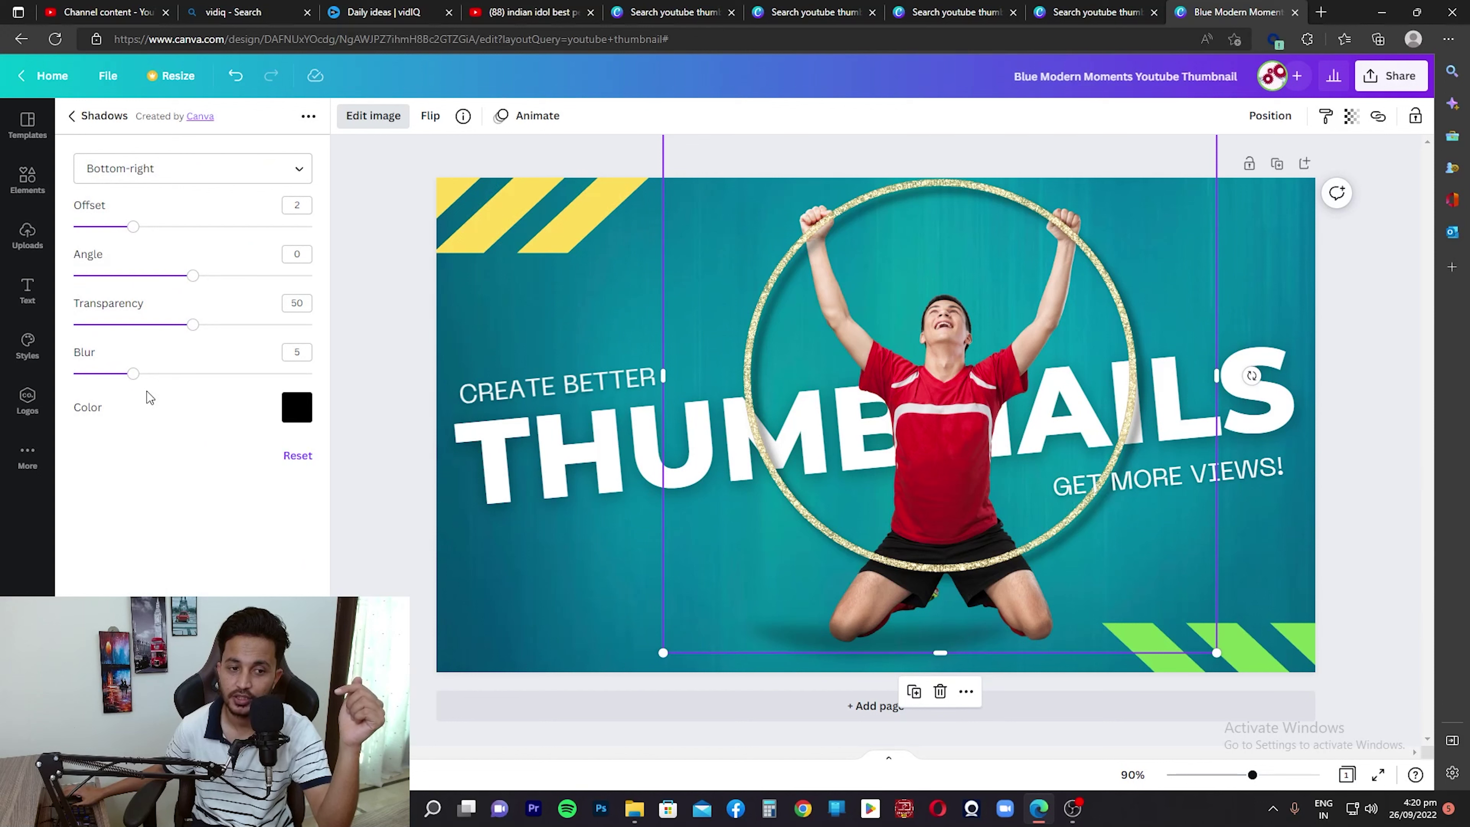
pyautogui.moveTo(198, 327); pyautogui.dragTo(165, 328)
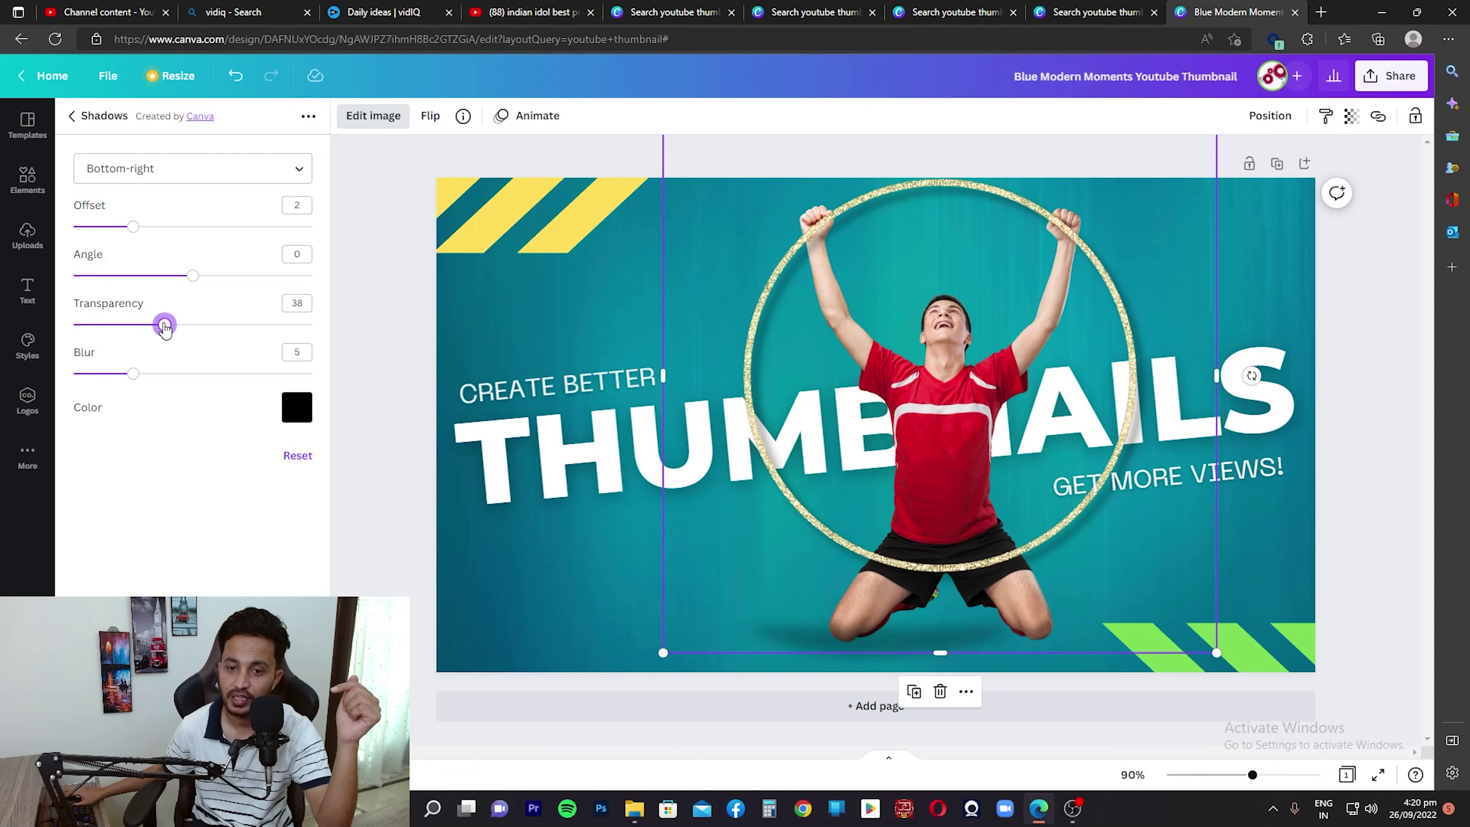
pyautogui.moveTo(133, 377); pyautogui.dragTo(156, 378)
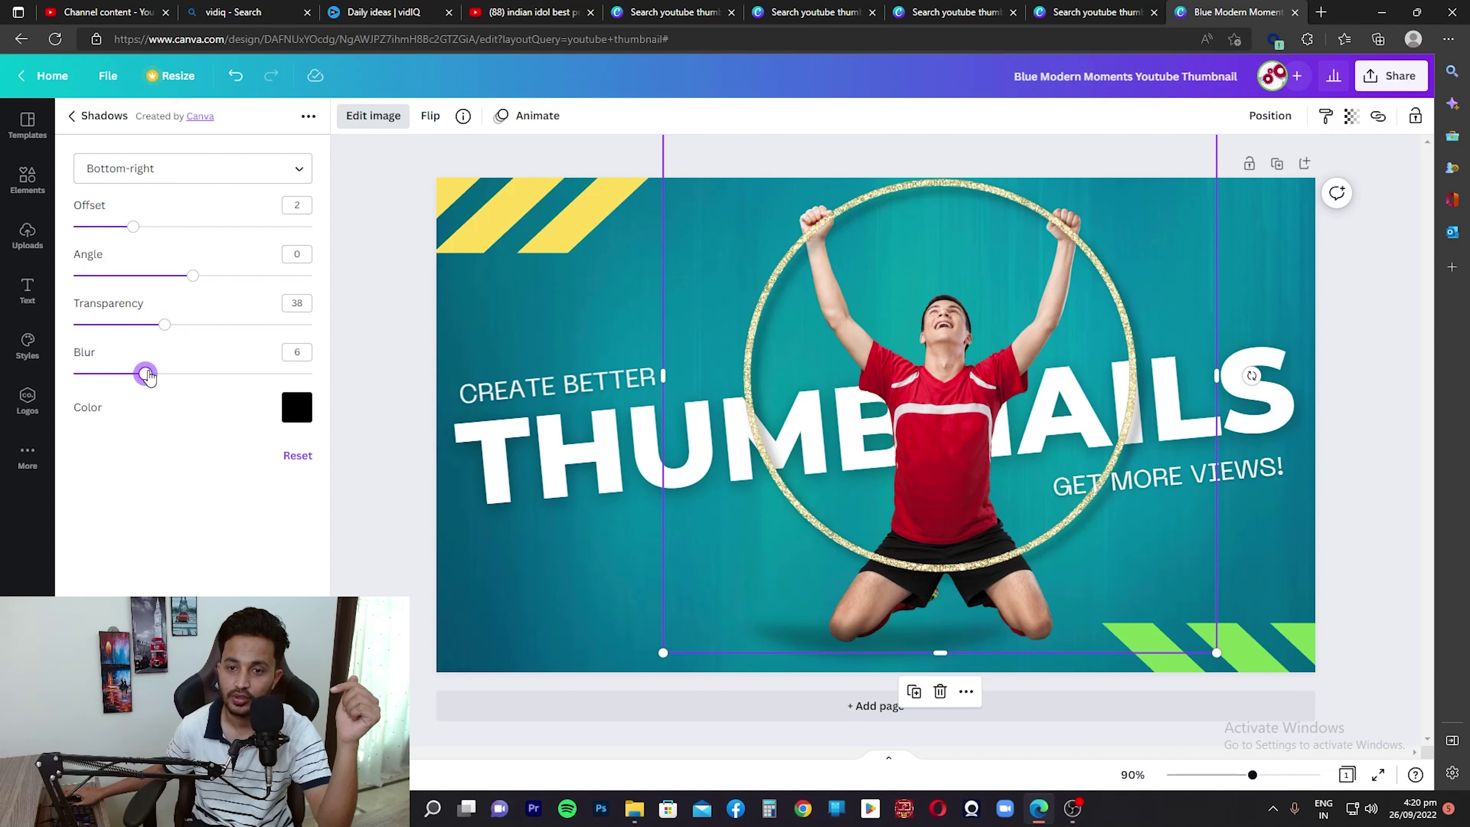
pyautogui.click(133, 228)
pyautogui.moveTo(129, 230)
pyautogui.mouseDown()
pyautogui.moveTo(157, 236)
pyautogui.moveTo(103, 232)
pyautogui.moveTo(129, 238)
pyautogui.mouseUp()
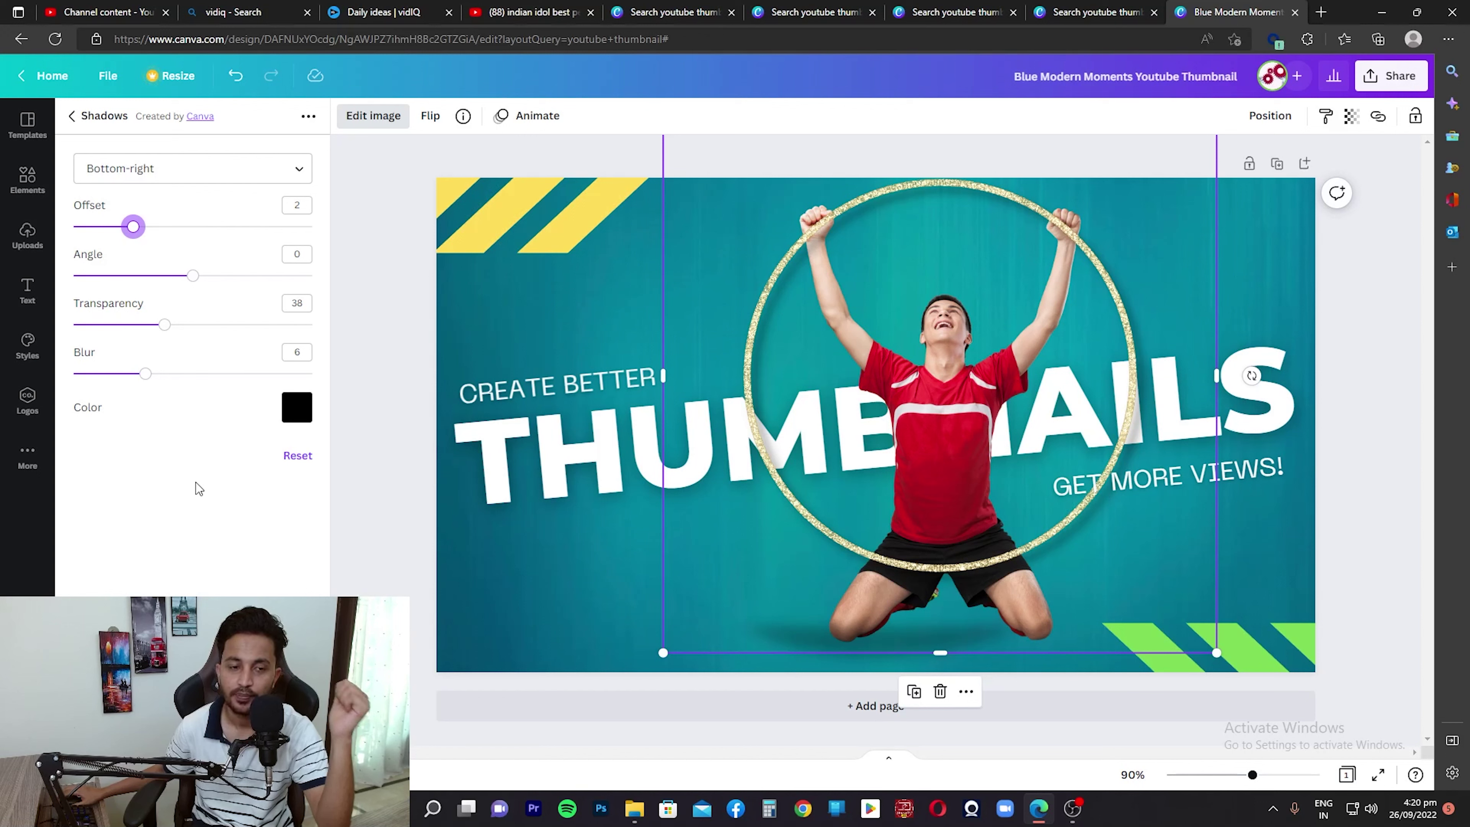
pyautogui.click(158, 171)
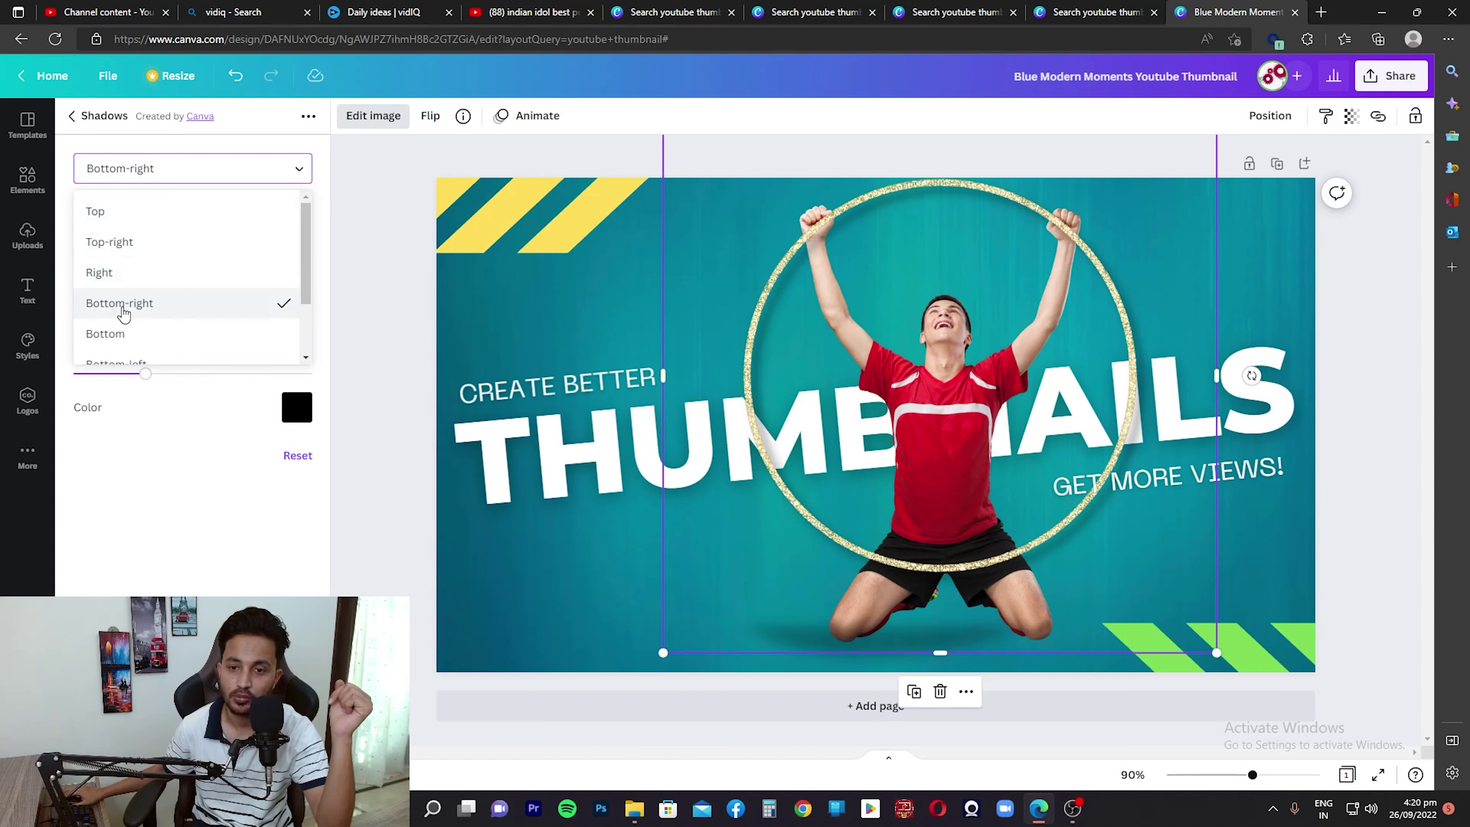
pyautogui.scroll(-1, 128, 336)
pyautogui.click(177, 429)
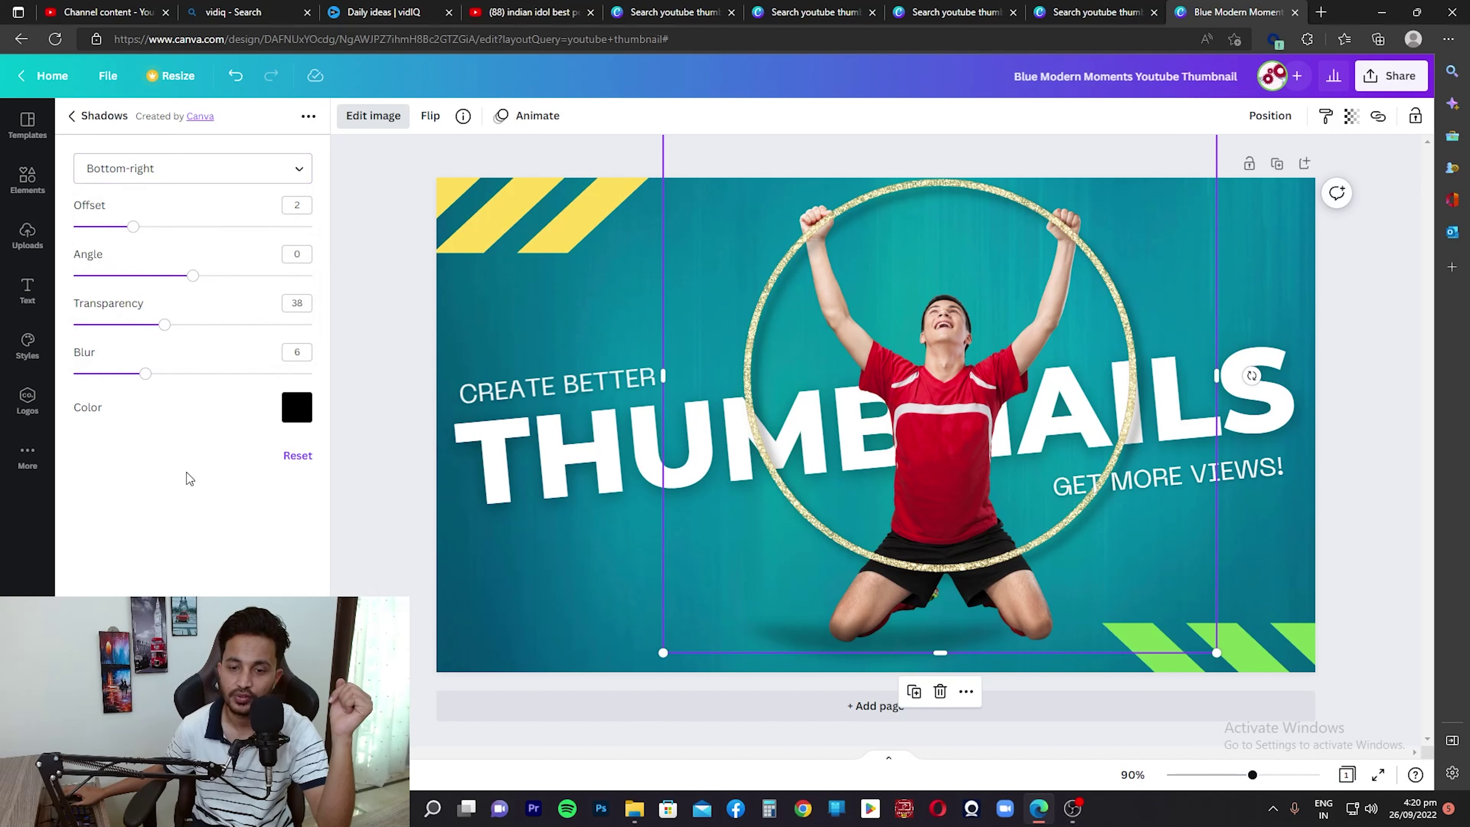
# Try a light gray shadow colour on the gold ring, restore it to black and deselect the ring.
pyautogui.click(294, 411)
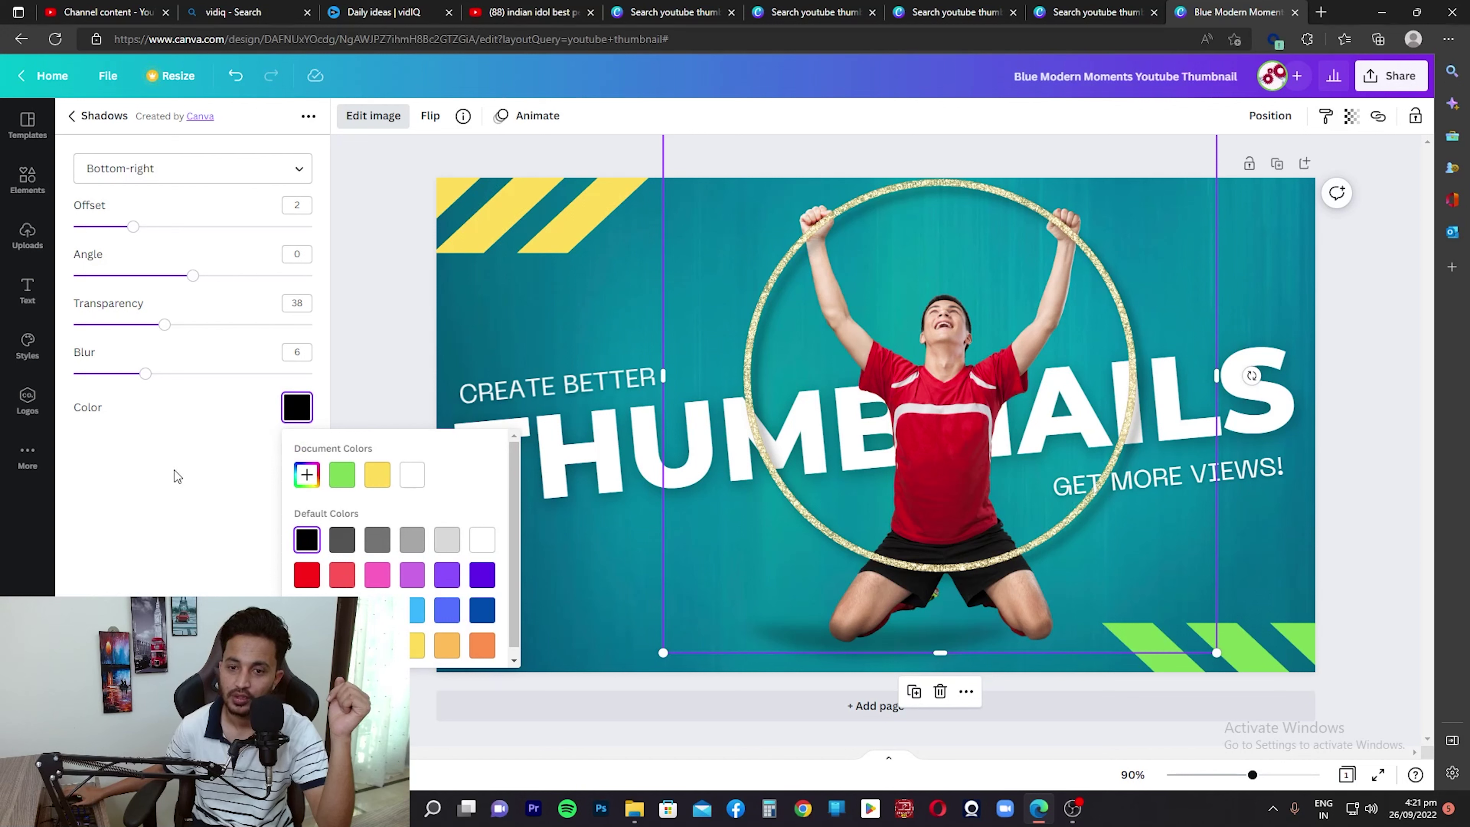
pyautogui.click(441, 544)
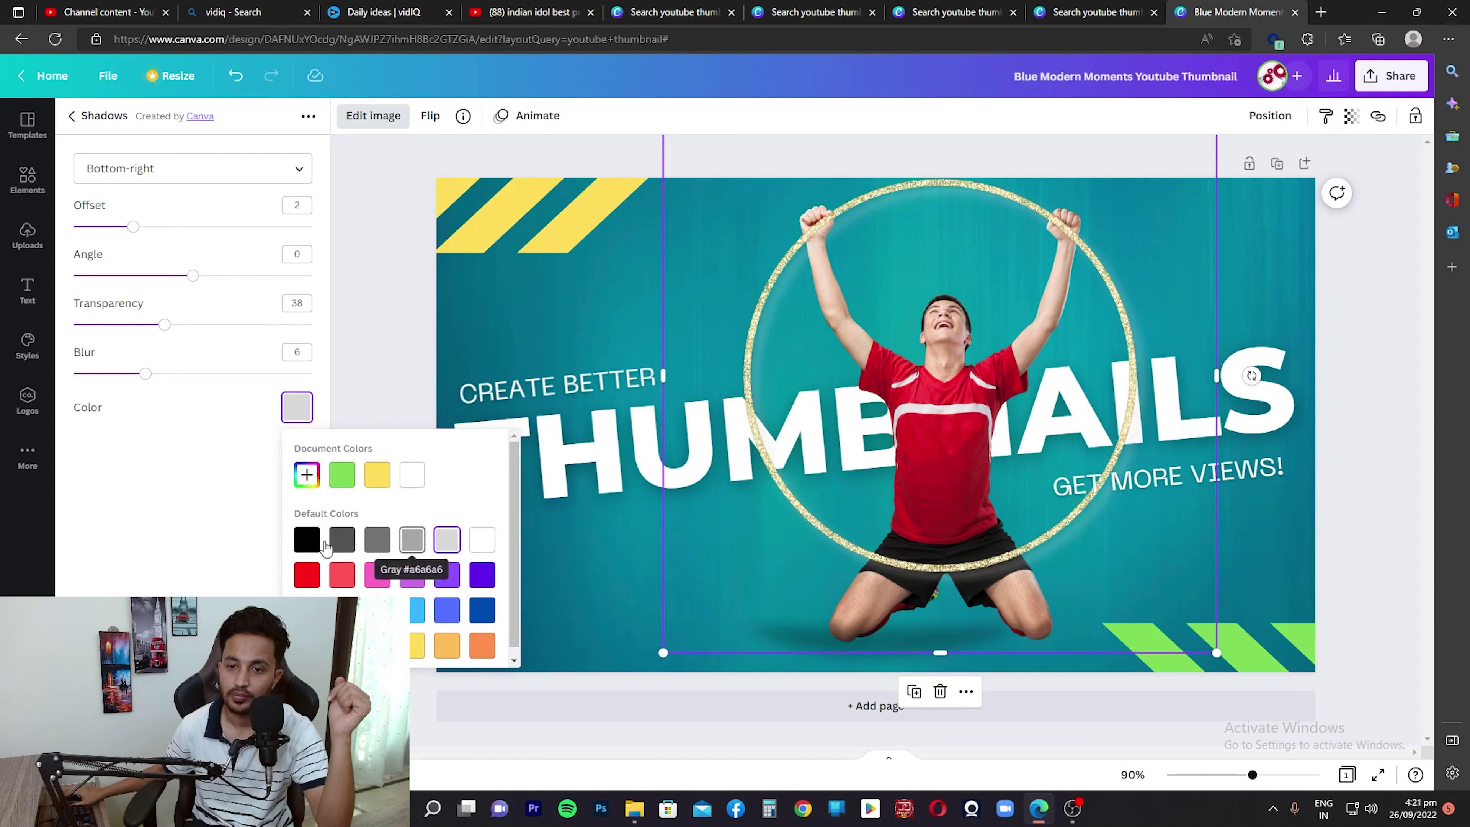
pyautogui.click(312, 545)
pyautogui.click(169, 545)
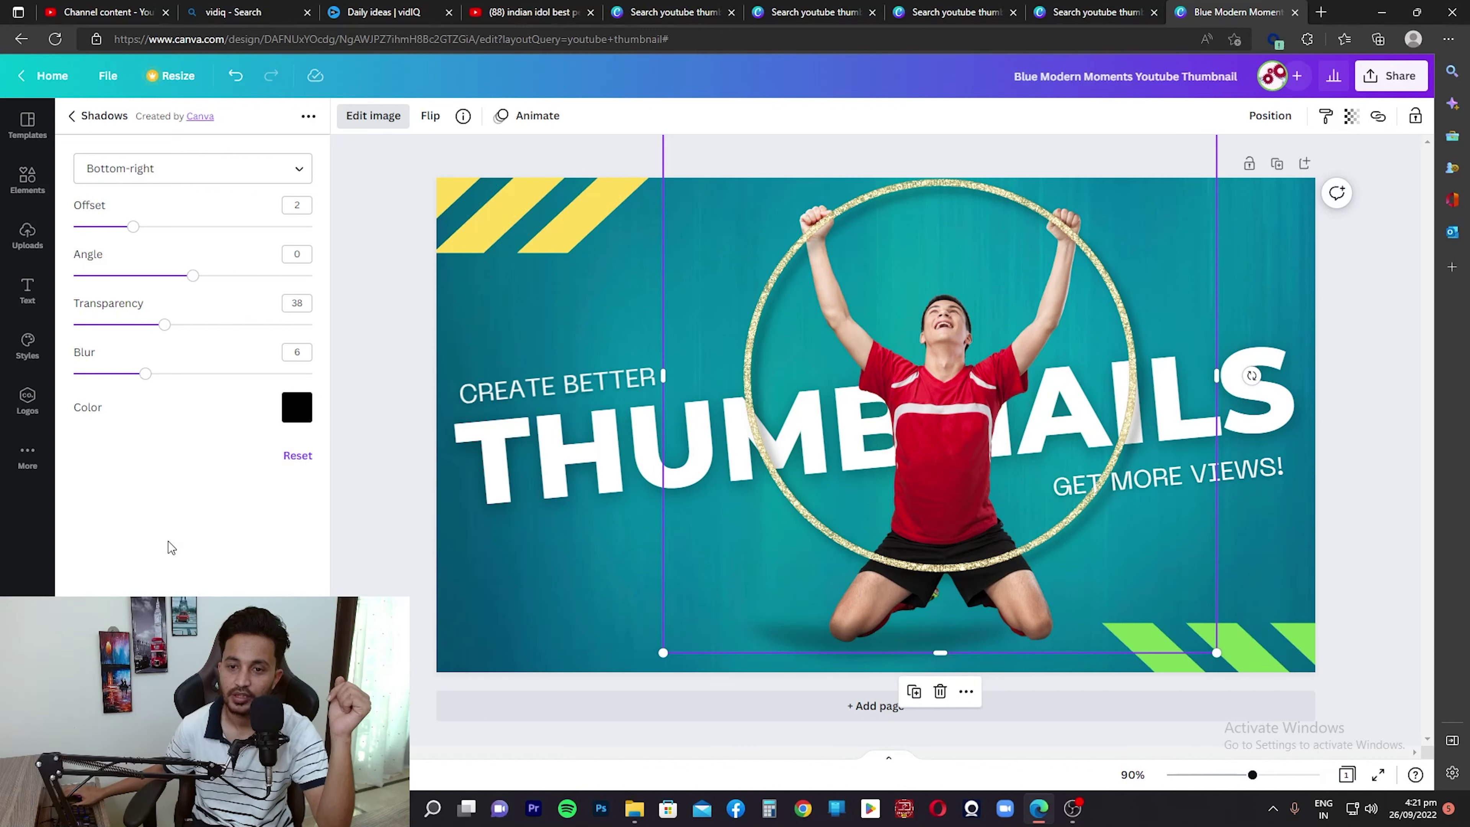
pyautogui.click(364, 542)
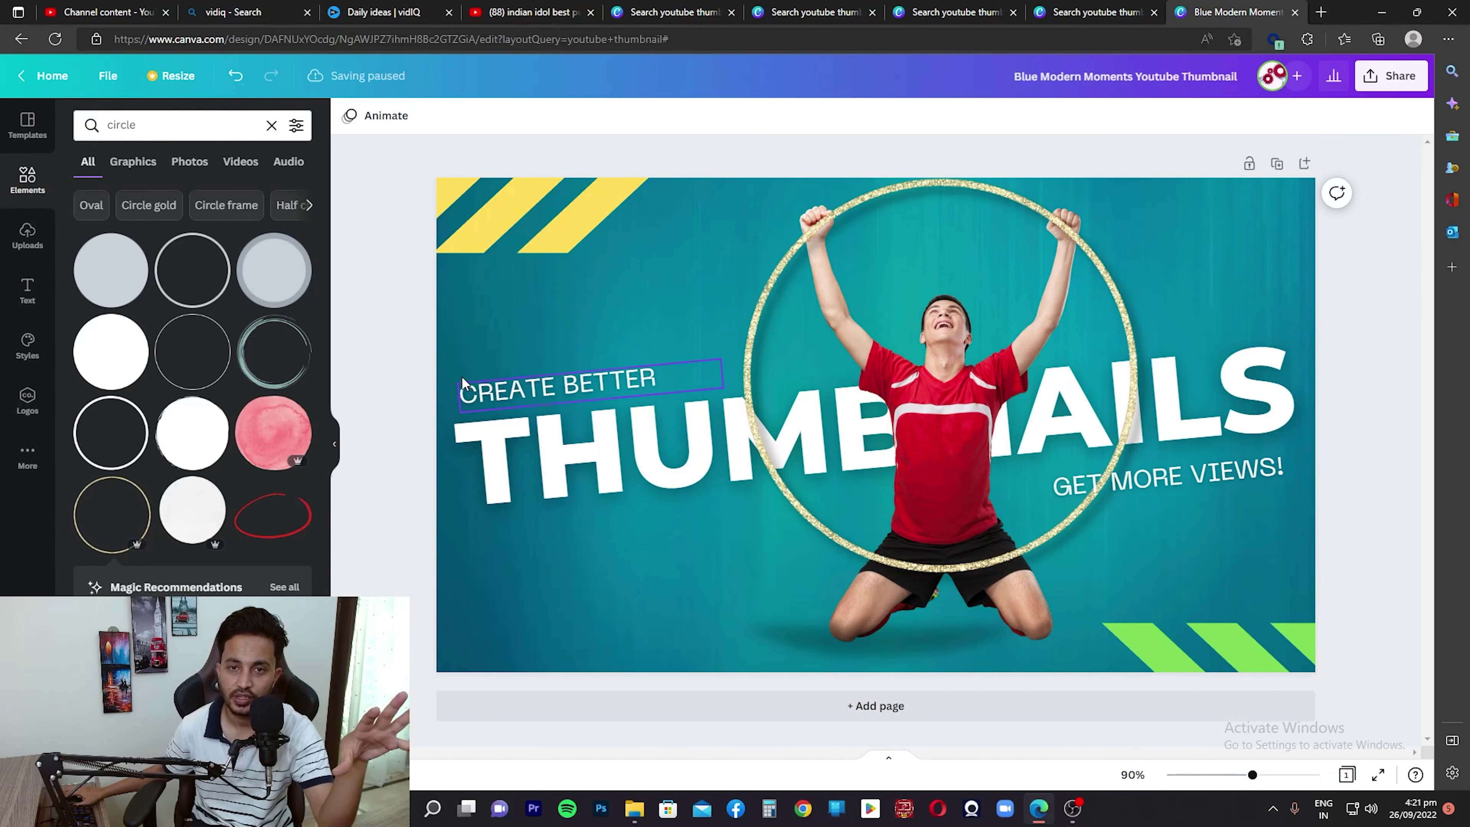
# Download the thumbnail as a JPG at size 1.5 (1920 × 1080 px) with quality 100.
pyautogui.click(1405, 82)
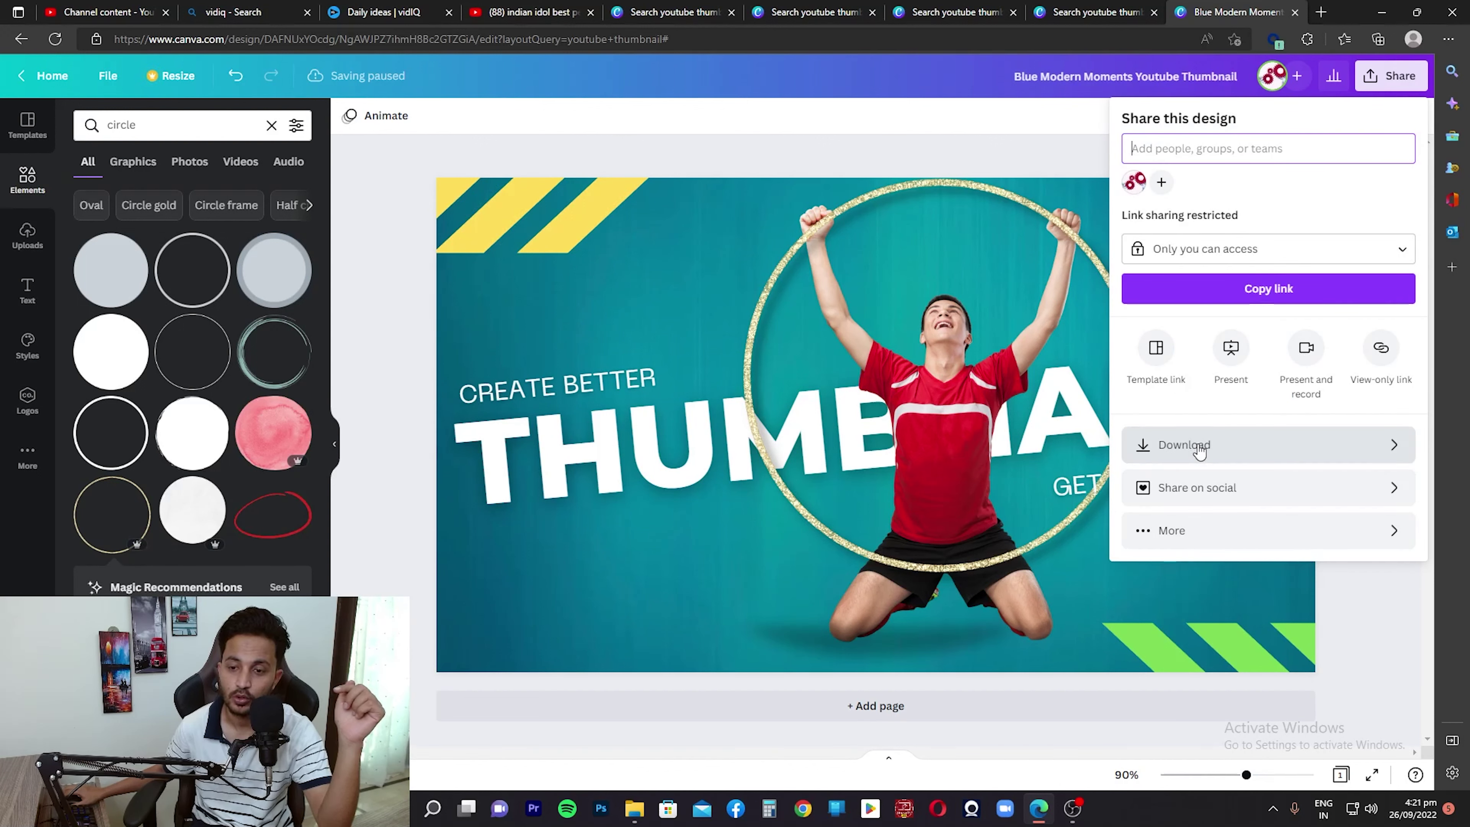
pyautogui.click(1198, 447)
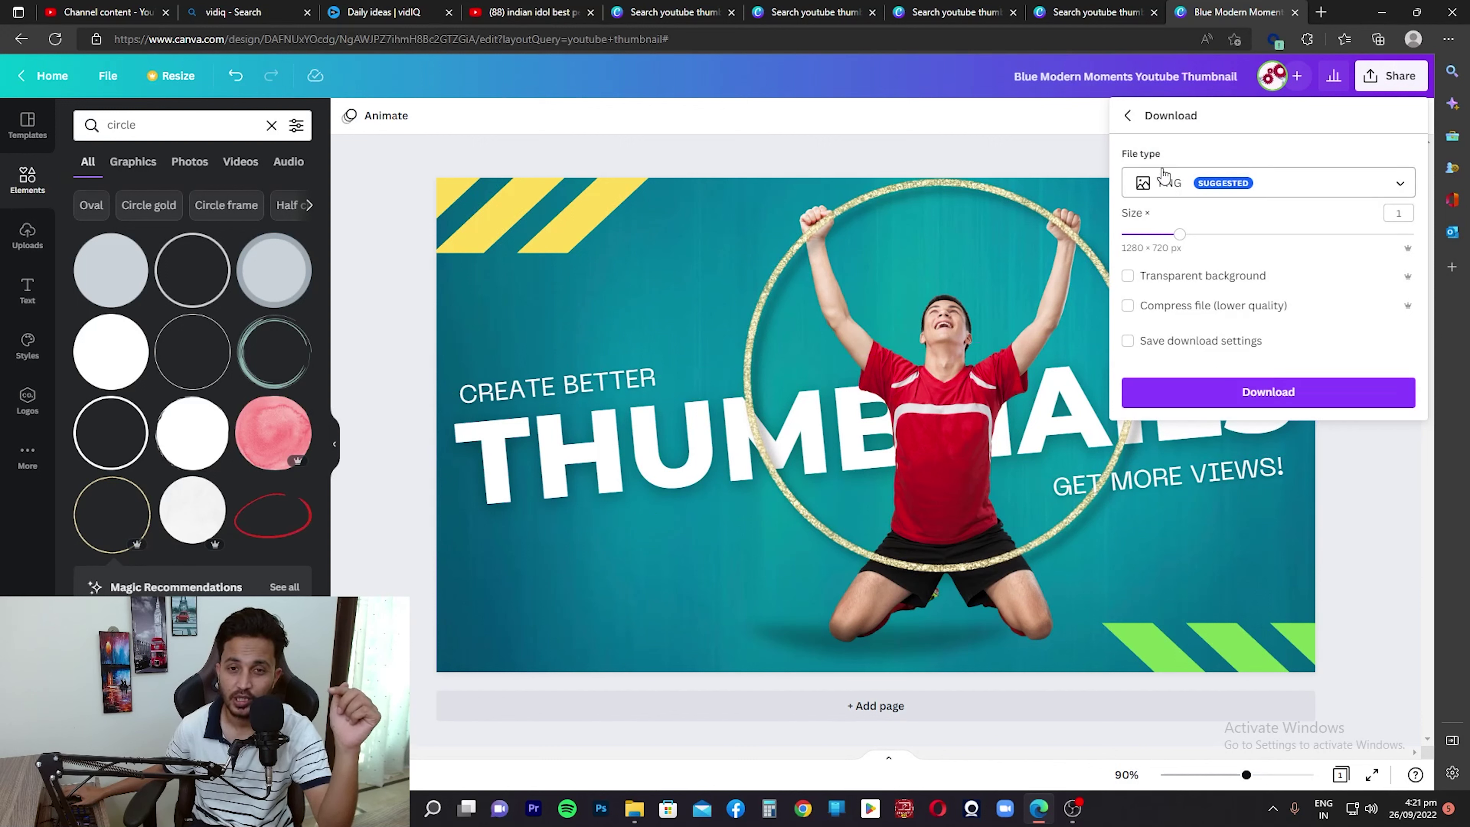
pyautogui.click(1166, 180)
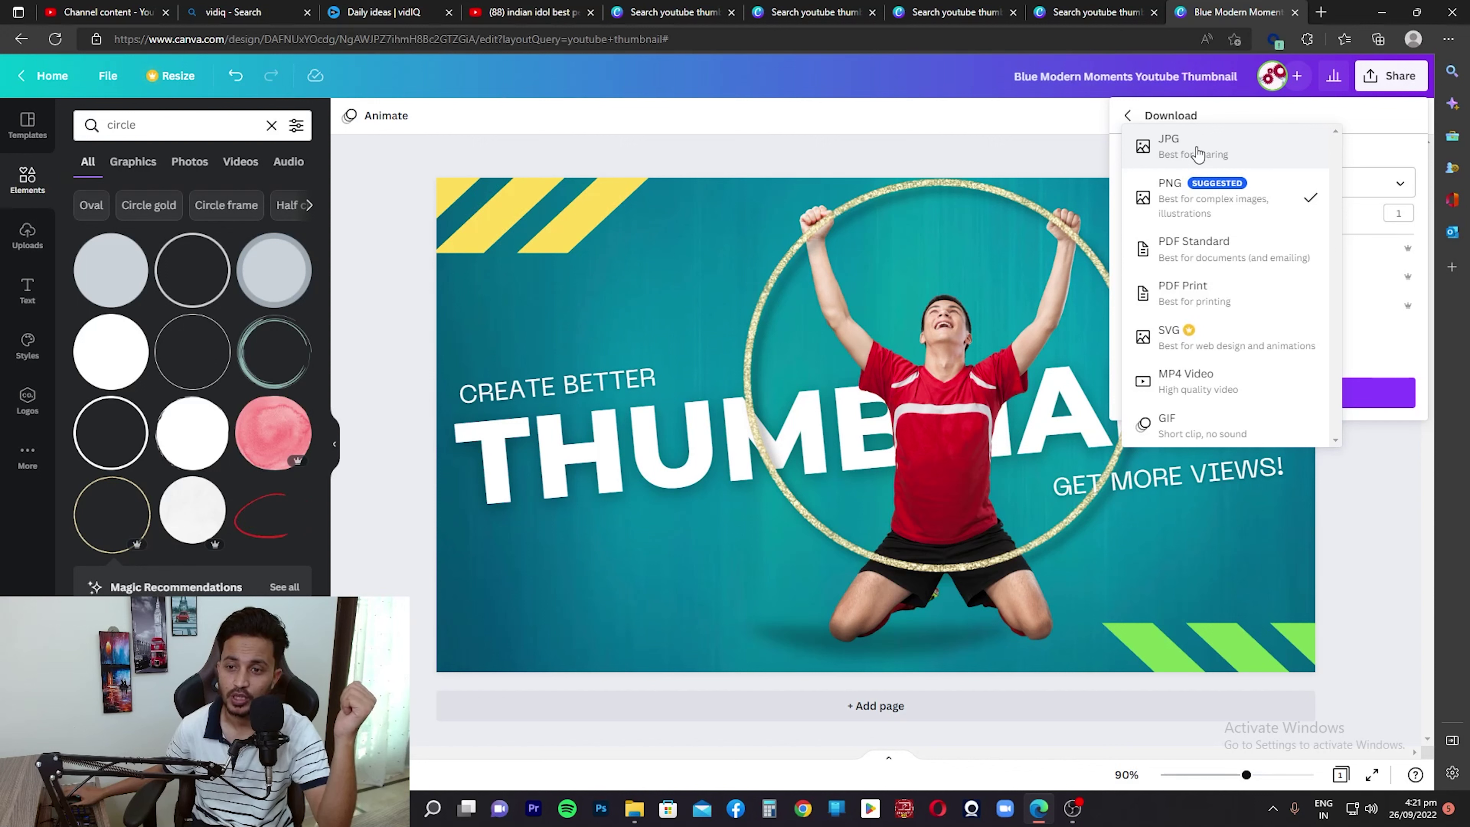
pyautogui.click(1198, 152)
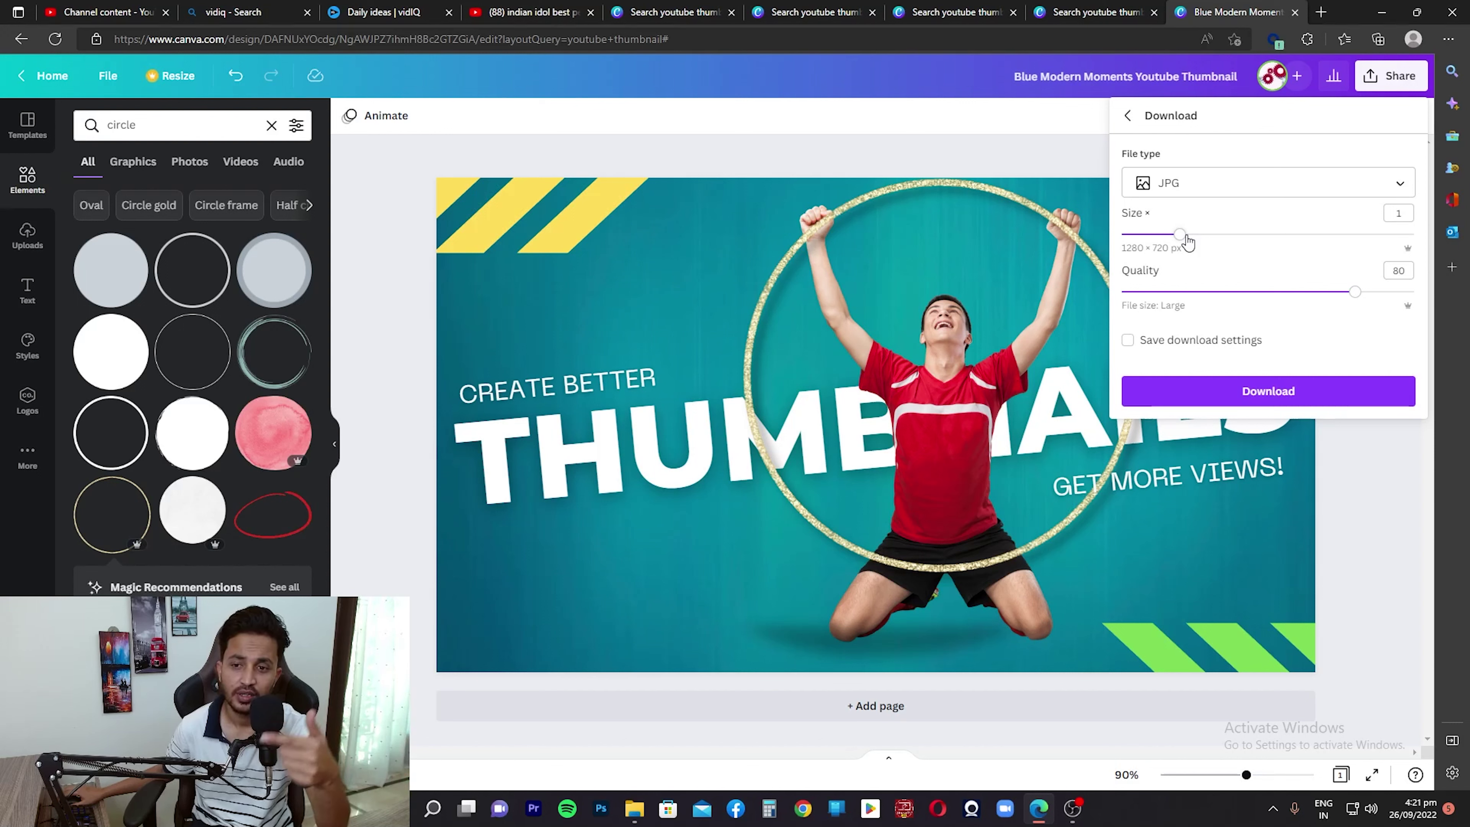
pyautogui.moveTo(1181, 234); pyautogui.dragTo(1238, 235)
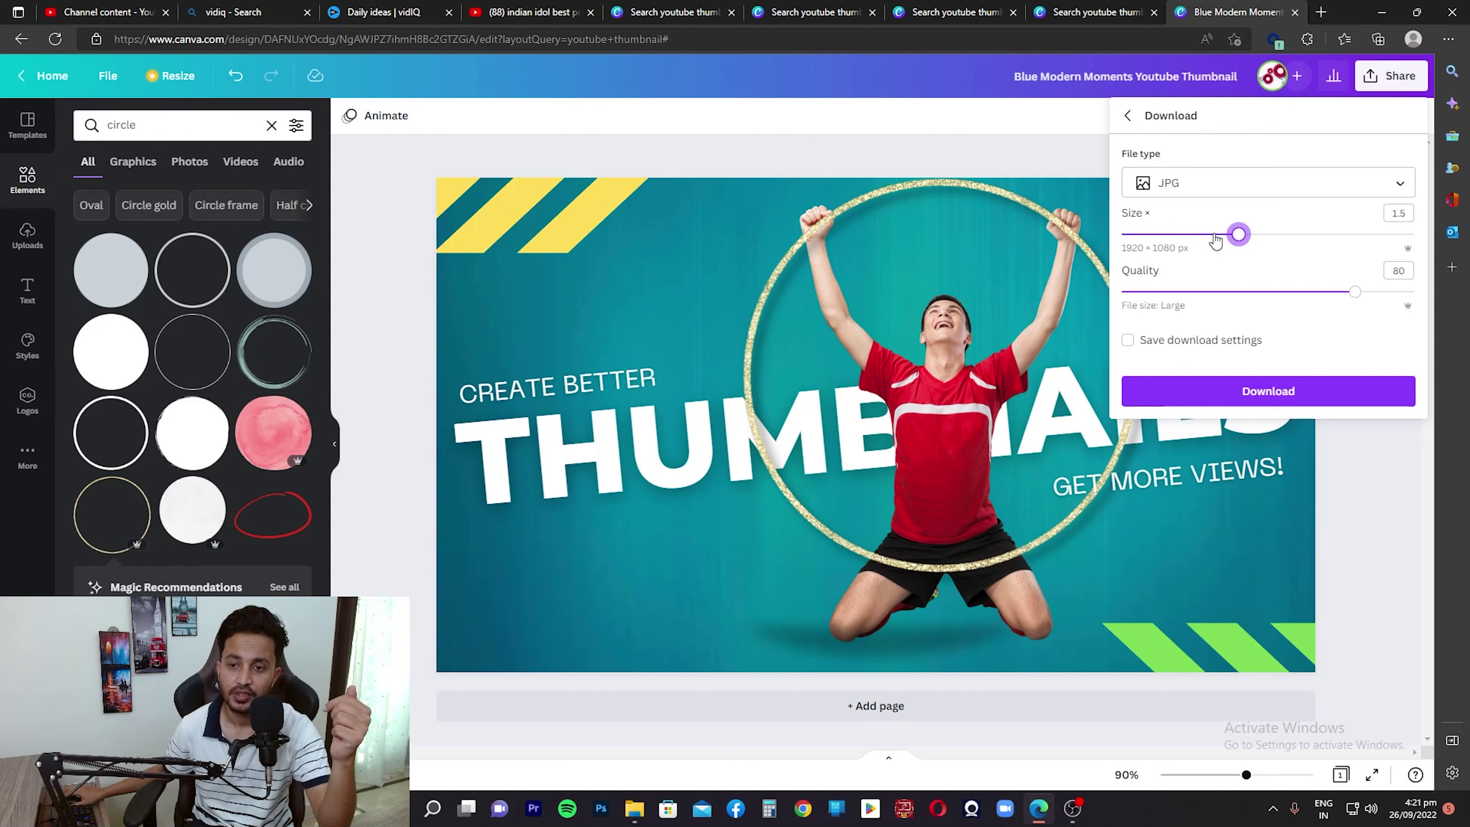
pyautogui.moveTo(1357, 293); pyautogui.dragTo(1414, 291)
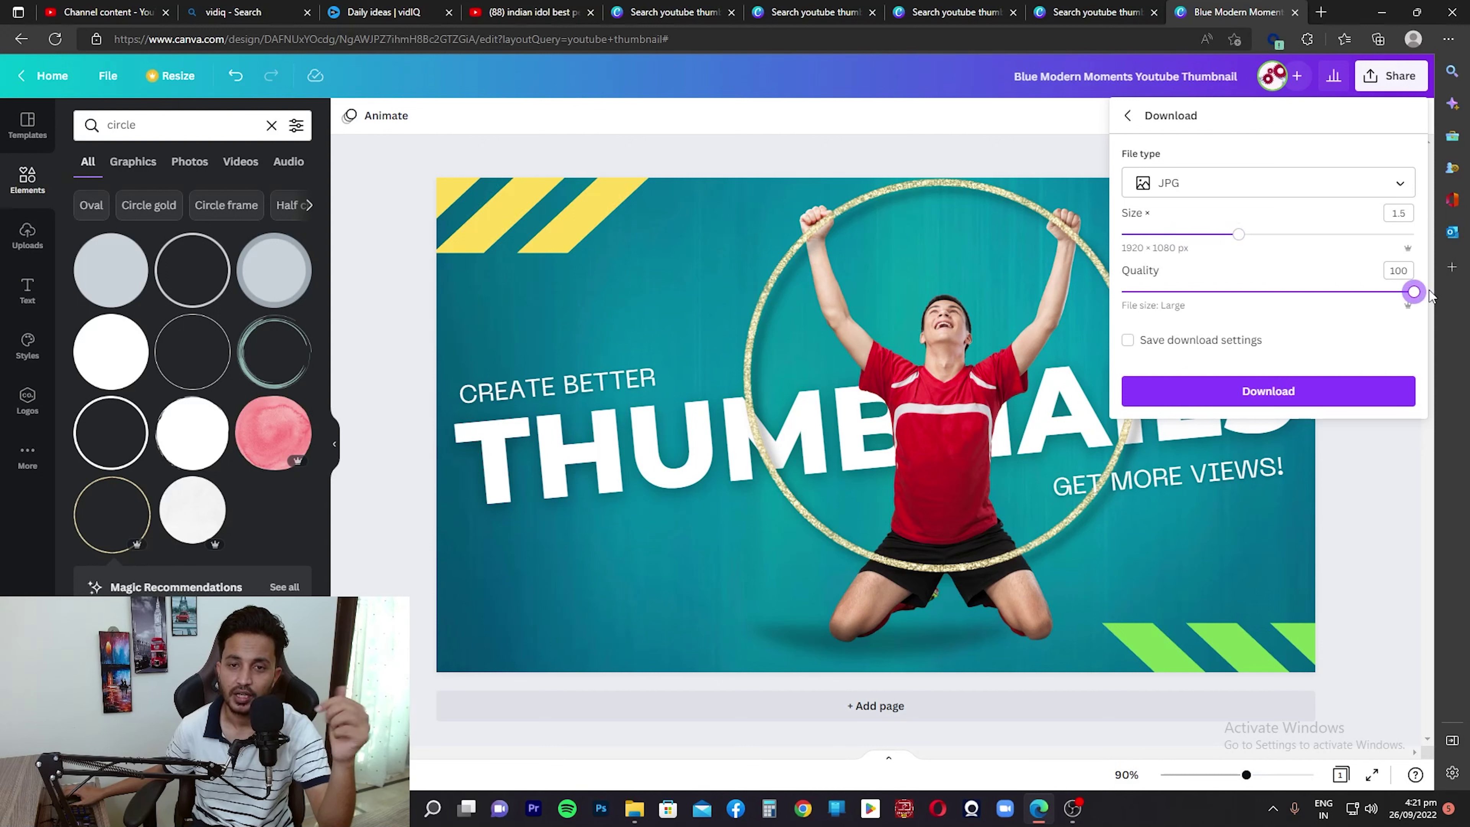
pyautogui.click(1245, 402)
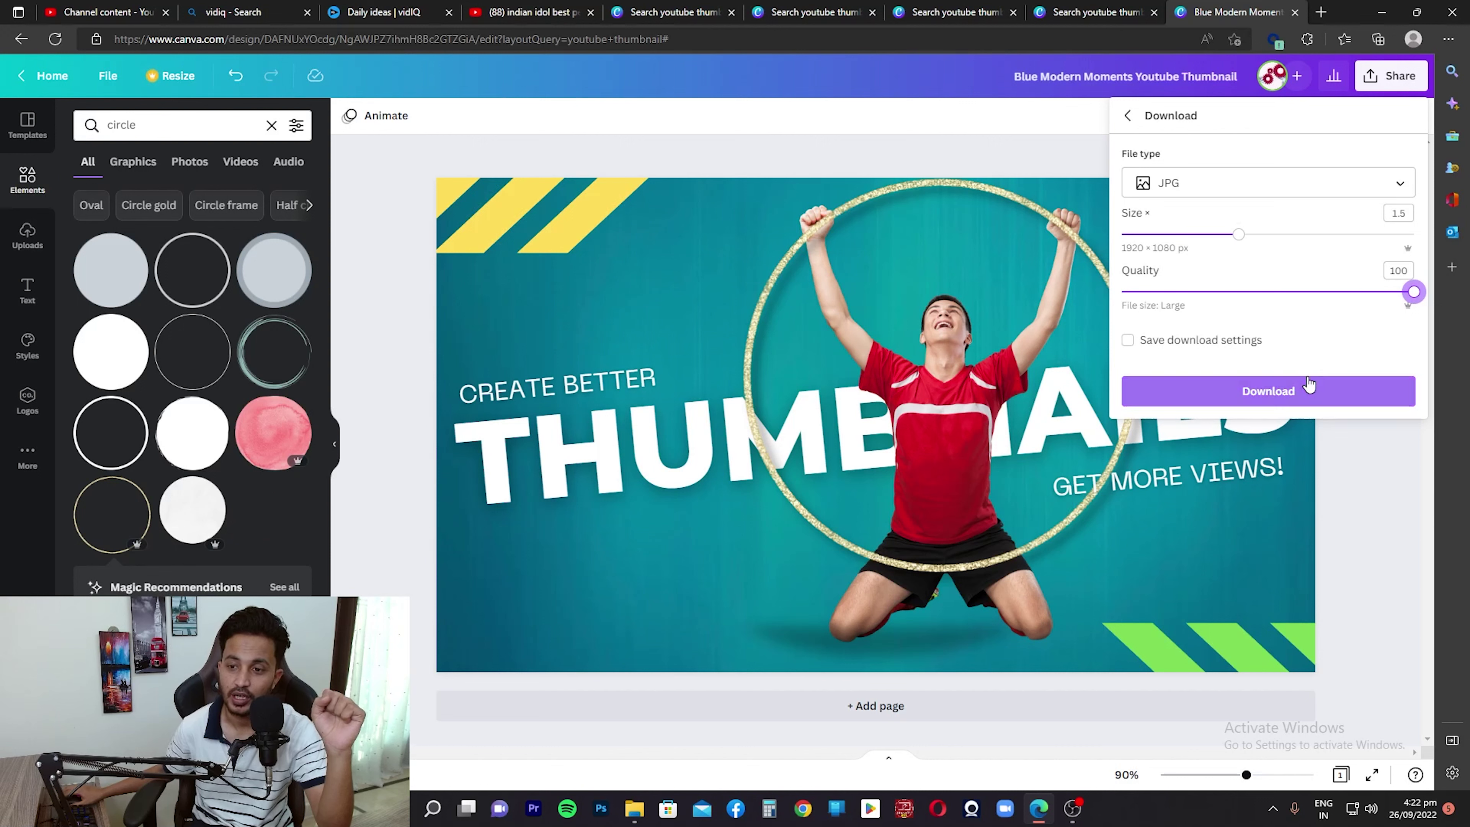
pyautogui.click(1296, 394)
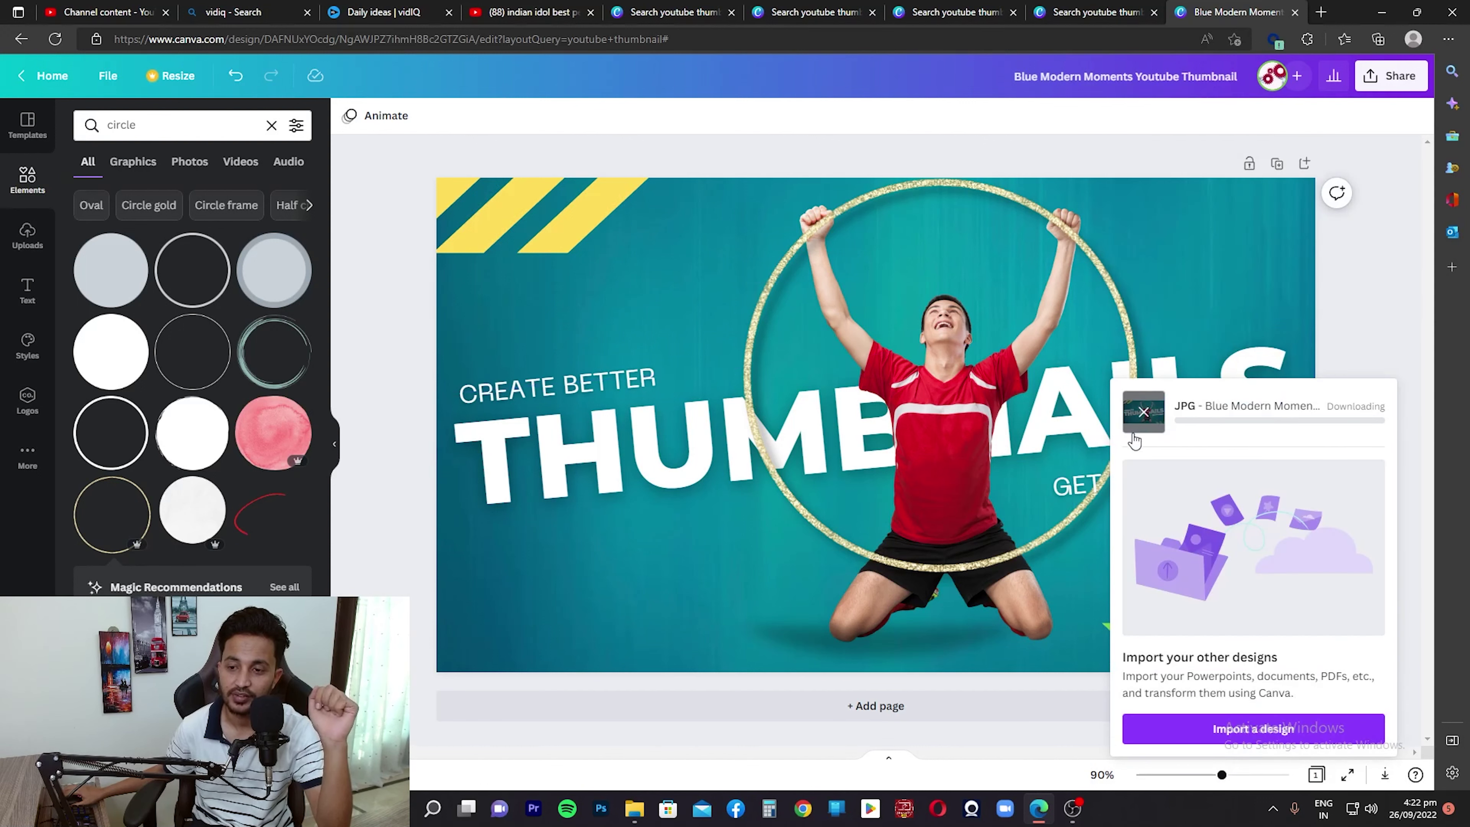